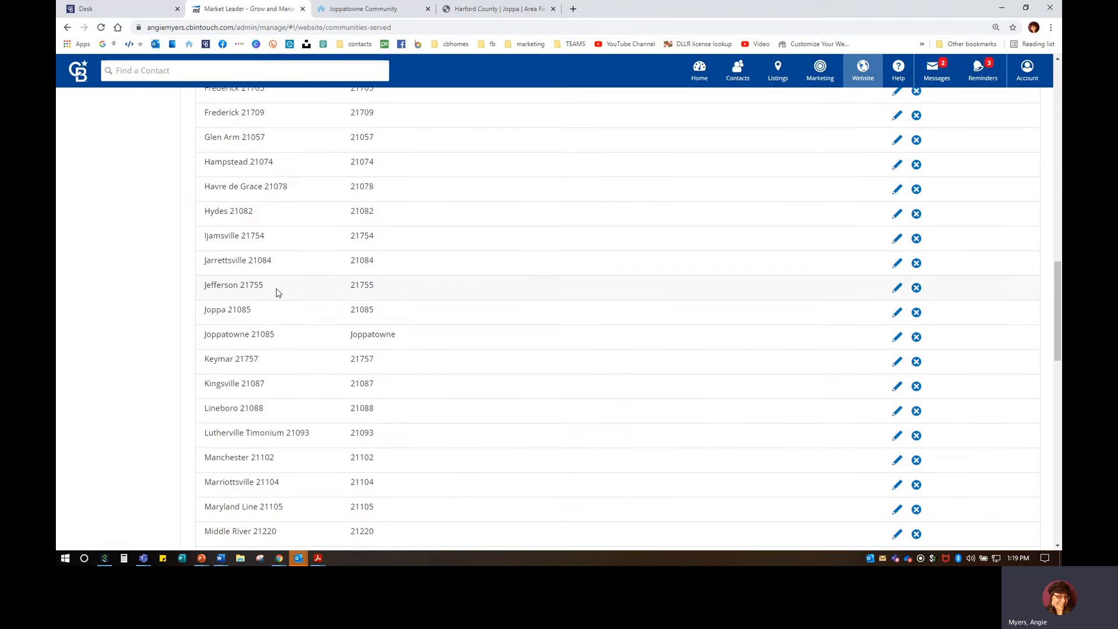
Open the Joppatowne 21085 community for editing and check its name and boundary area
left_click(896, 337)
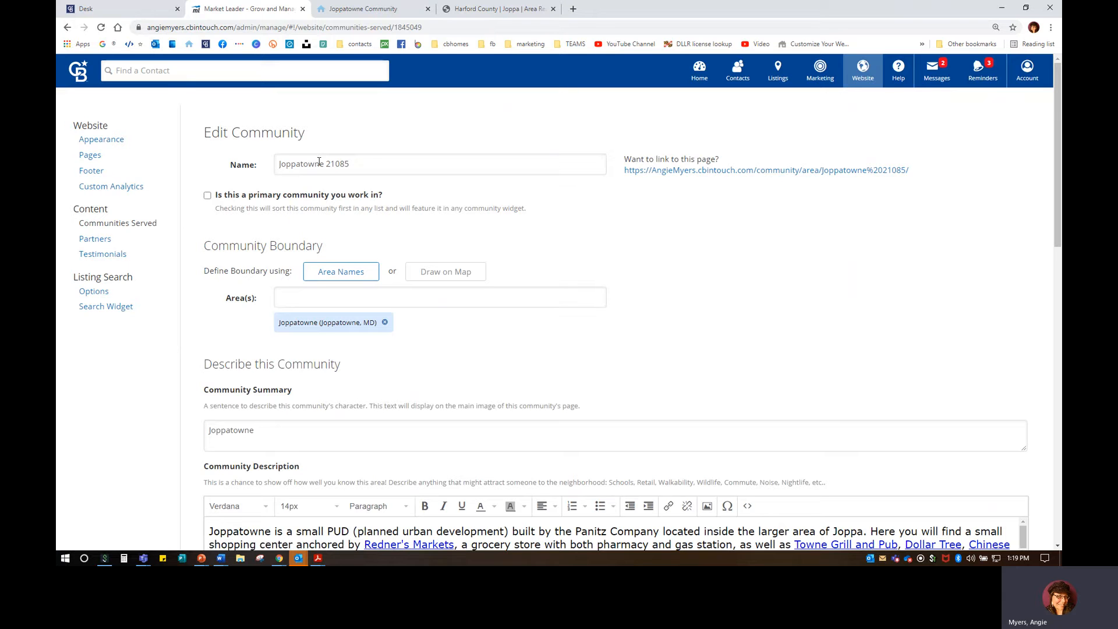
left_click(319, 163)
left_click(319, 163)
left_click(310, 331)
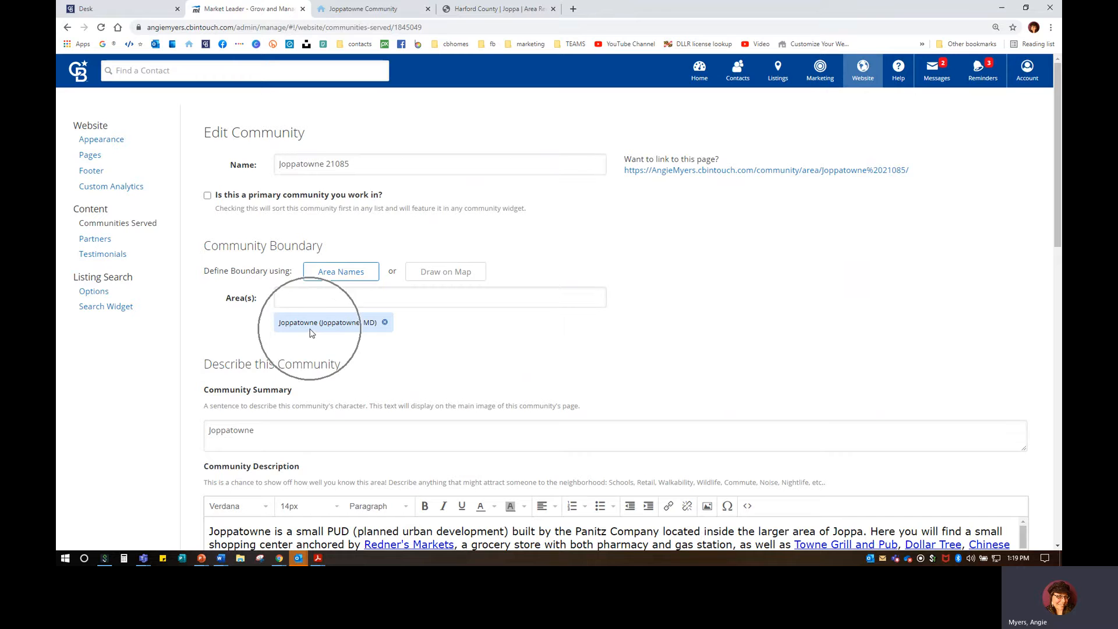
left_click(302, 300)
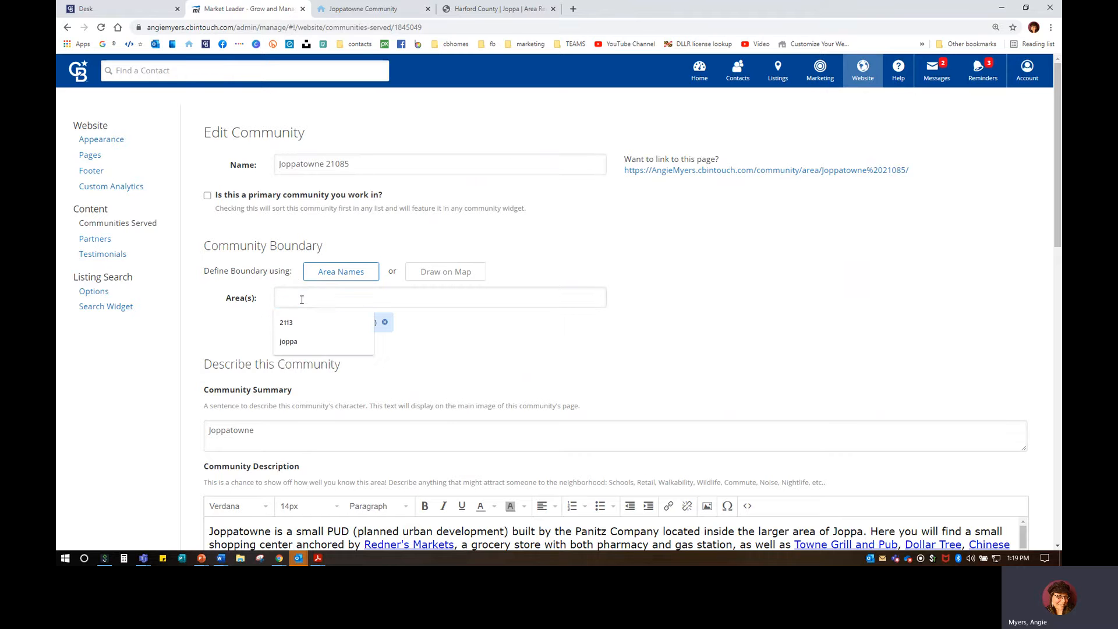
type("21085")
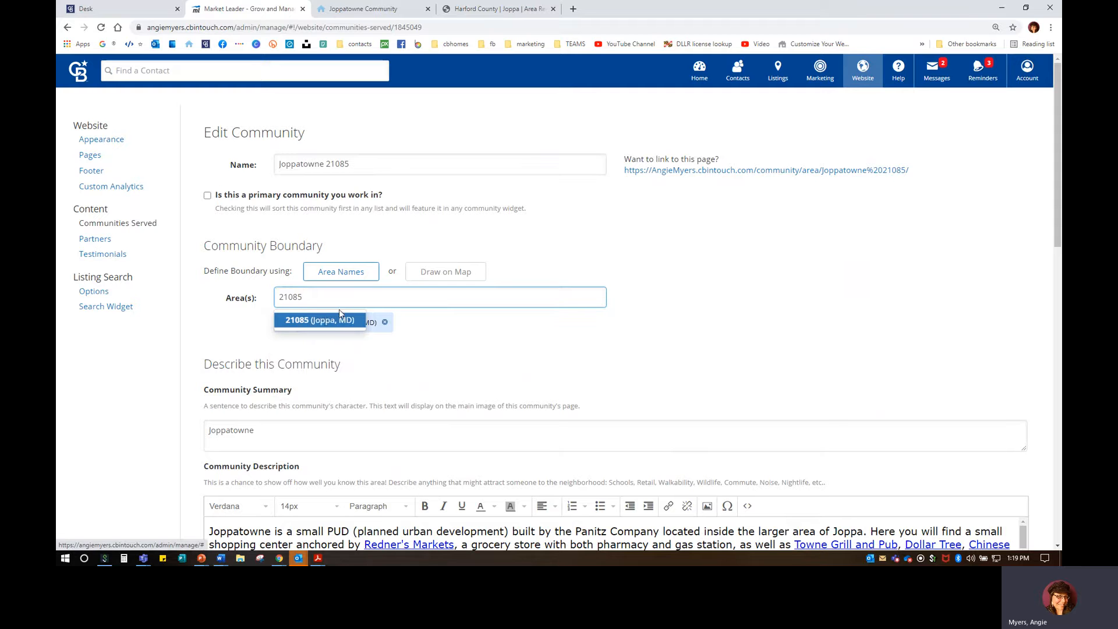
left_click(443, 329)
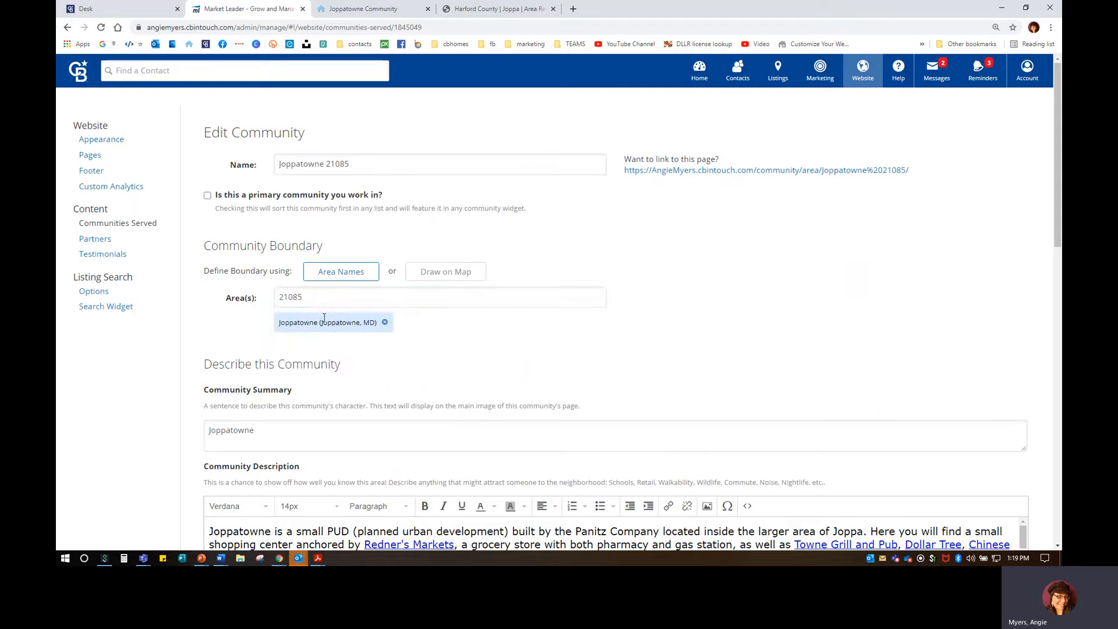
double_click(428, 298)
key("BackSpace")
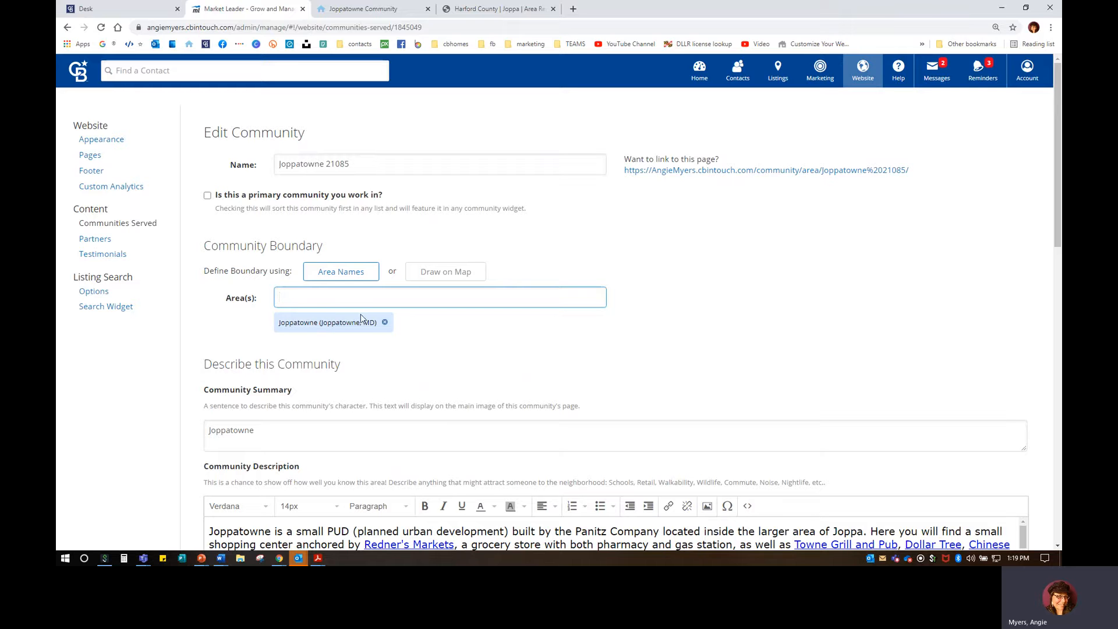
Delete the text in the Joppatowne community's summary, leaving the field empty
scroll(422, 352, "down", 4)
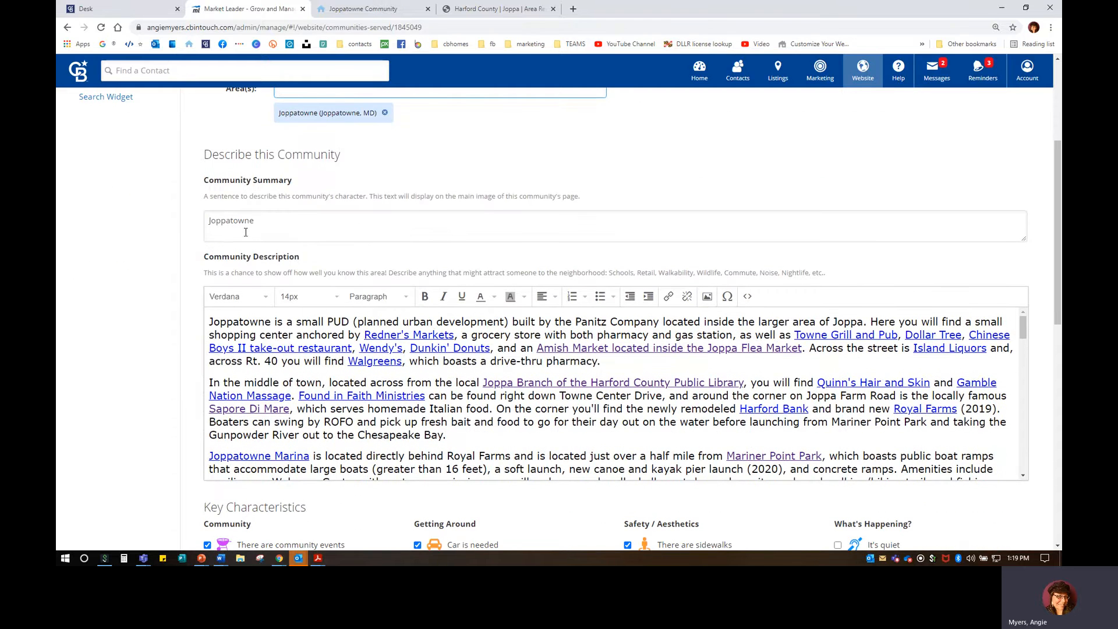
left_click_drag(262, 220, 193, 224)
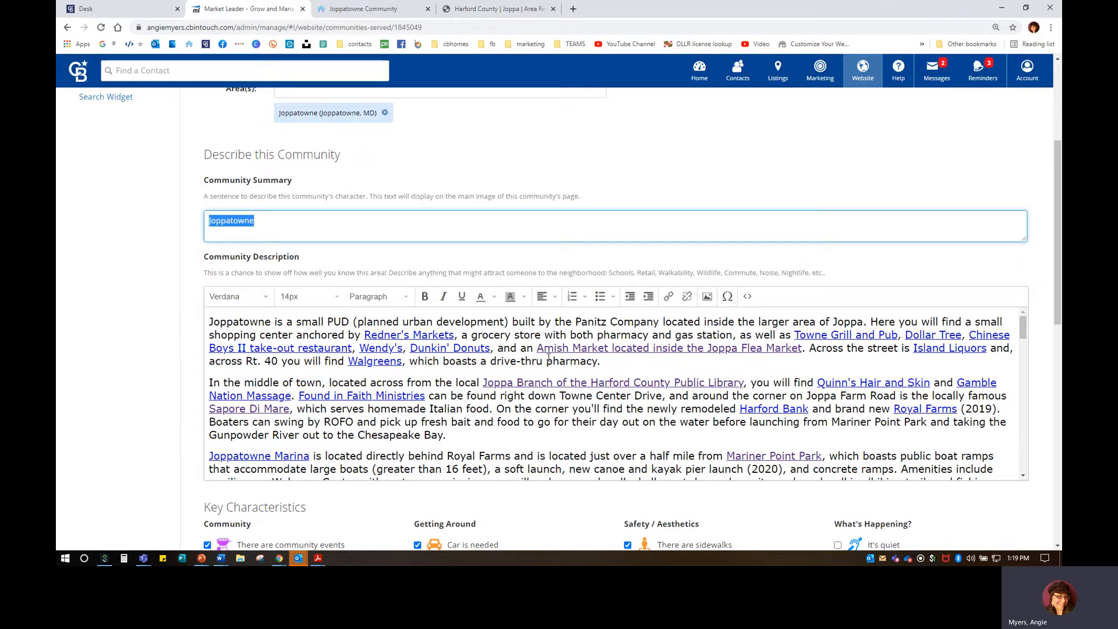
key("BackSpace")
left_click_drag(204, 197, 640, 204)
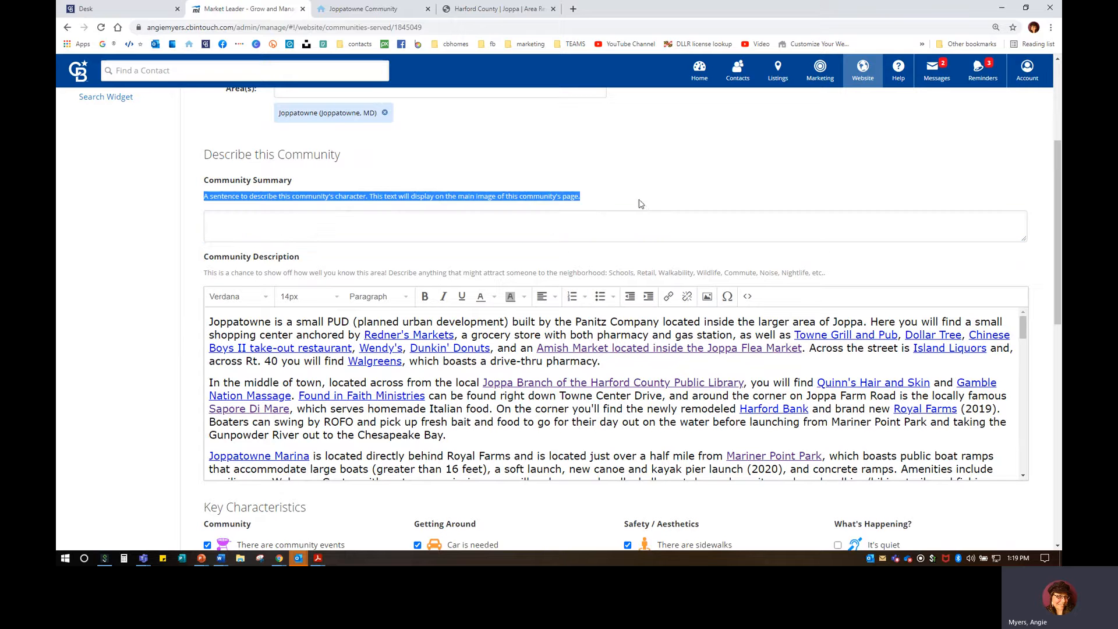
left_click(350, 232)
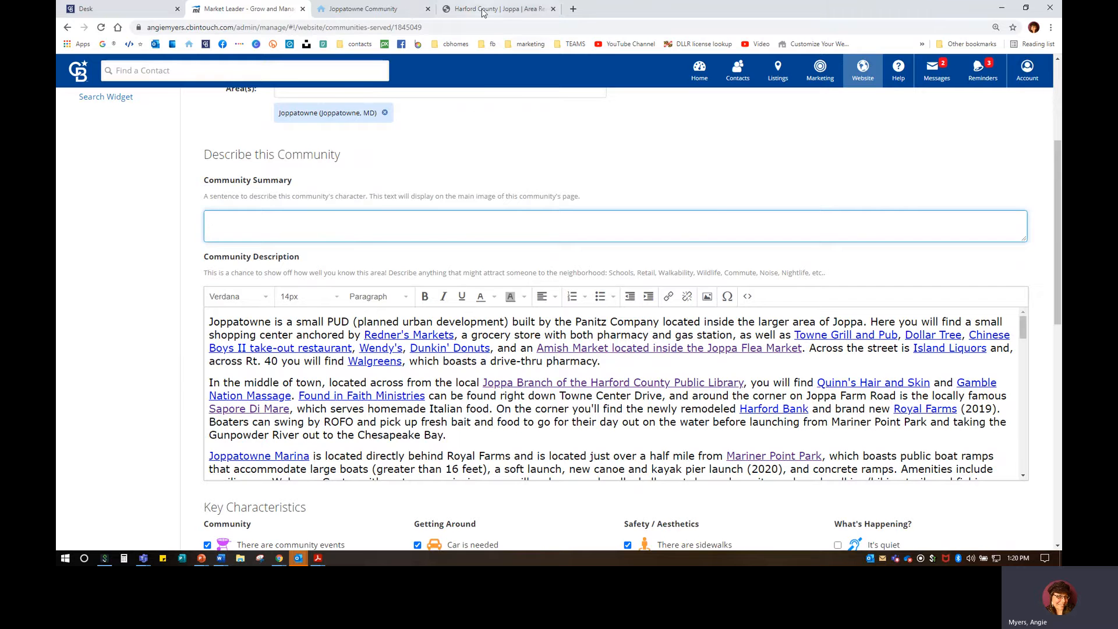
Check the summary caption on the public Joppatowne page's main image, and save the edited community
left_click(403, 11)
scroll(375, 297, "up", 15)
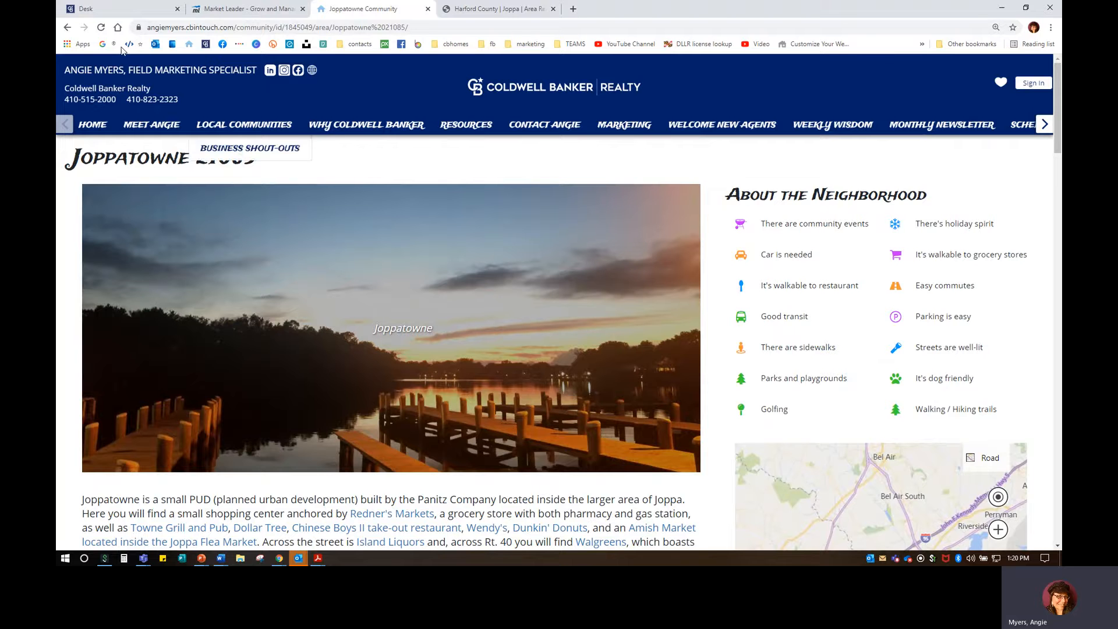
left_click(262, 7)
scroll(216, 527, "down", 15)
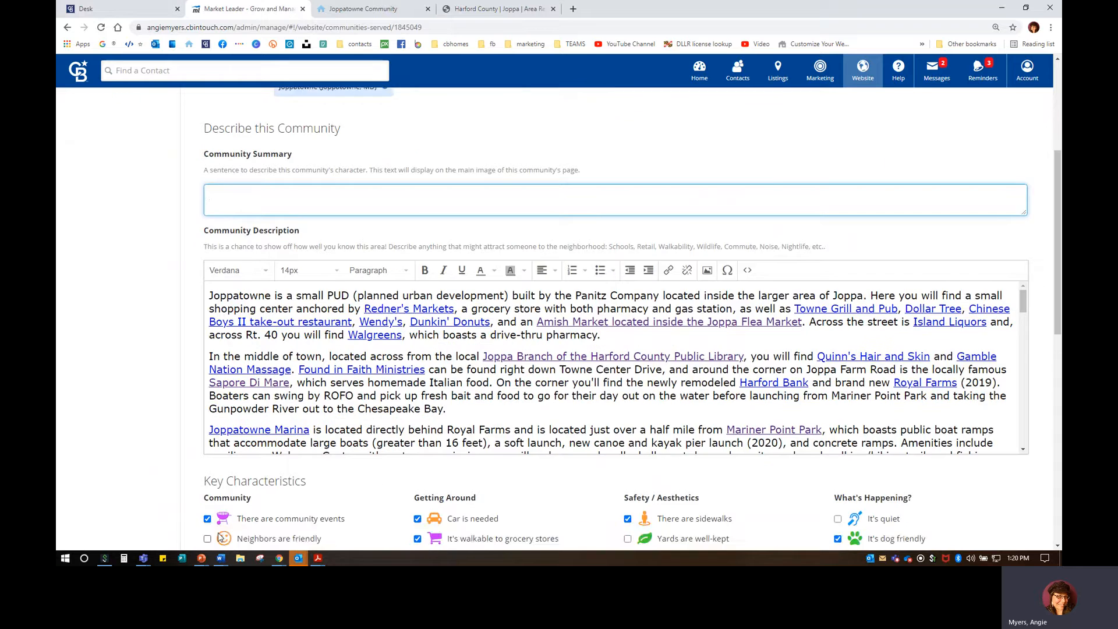
left_click(227, 506)
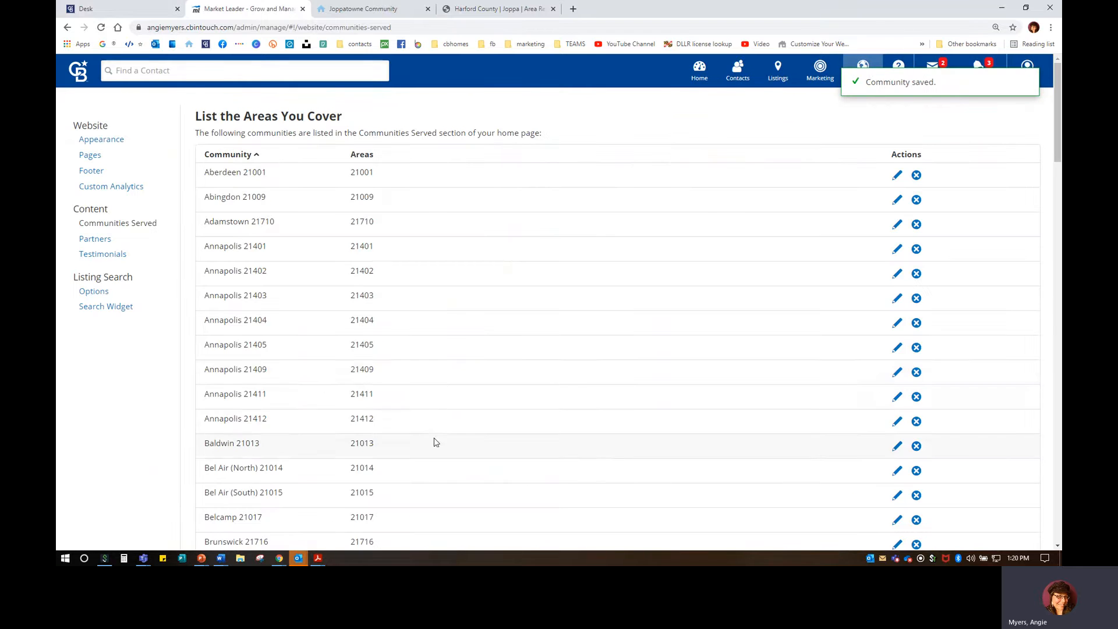
Reopen the Joppatowne 21085 community for editing and reload its public page
scroll(434, 442, "down", 10)
scroll(434, 442, "down", 6)
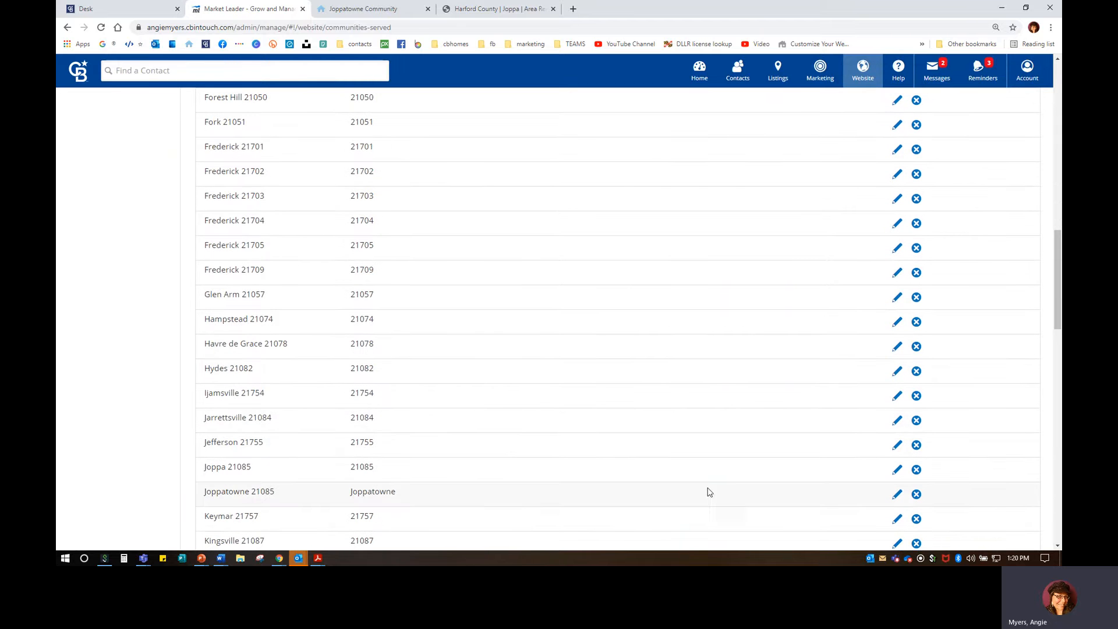
left_click(896, 494)
left_click(356, 9)
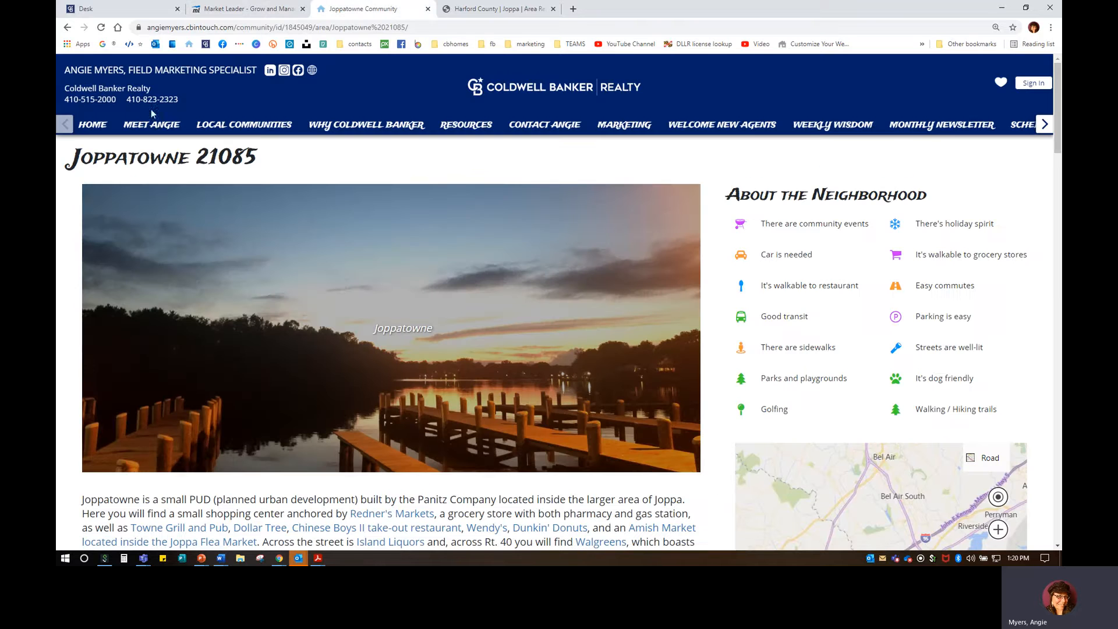
left_click(100, 28)
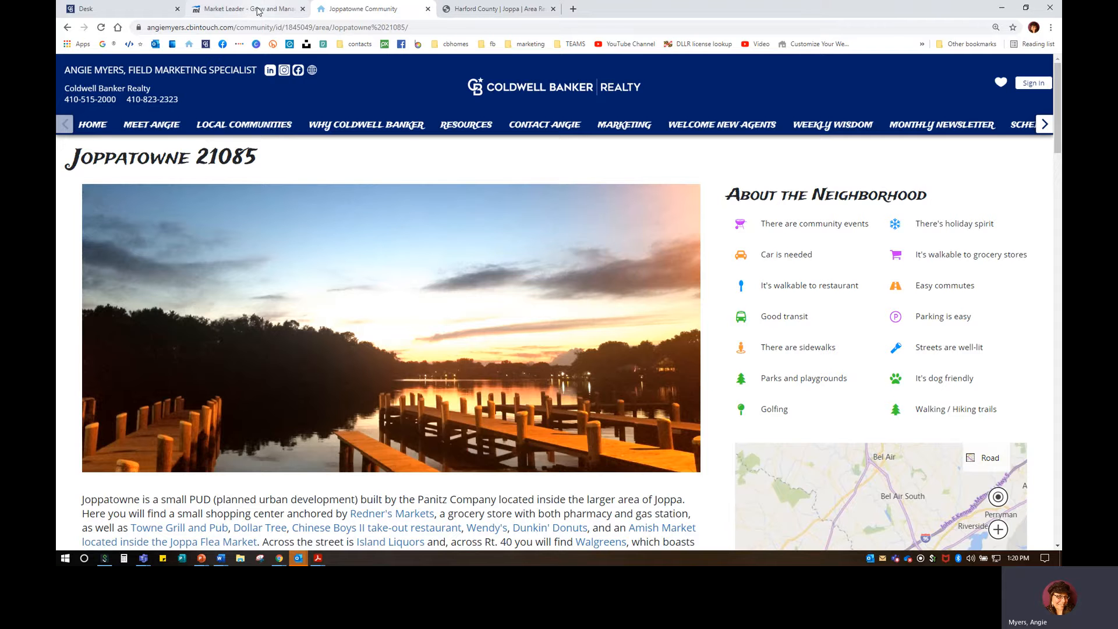
Compare the Community Summary field and its help text with the main image on the public Joppatowne page
left_click(286, 8)
scroll(300, 385, "down", 1)
scroll(300, 386, "down", 4)
left_click(227, 174)
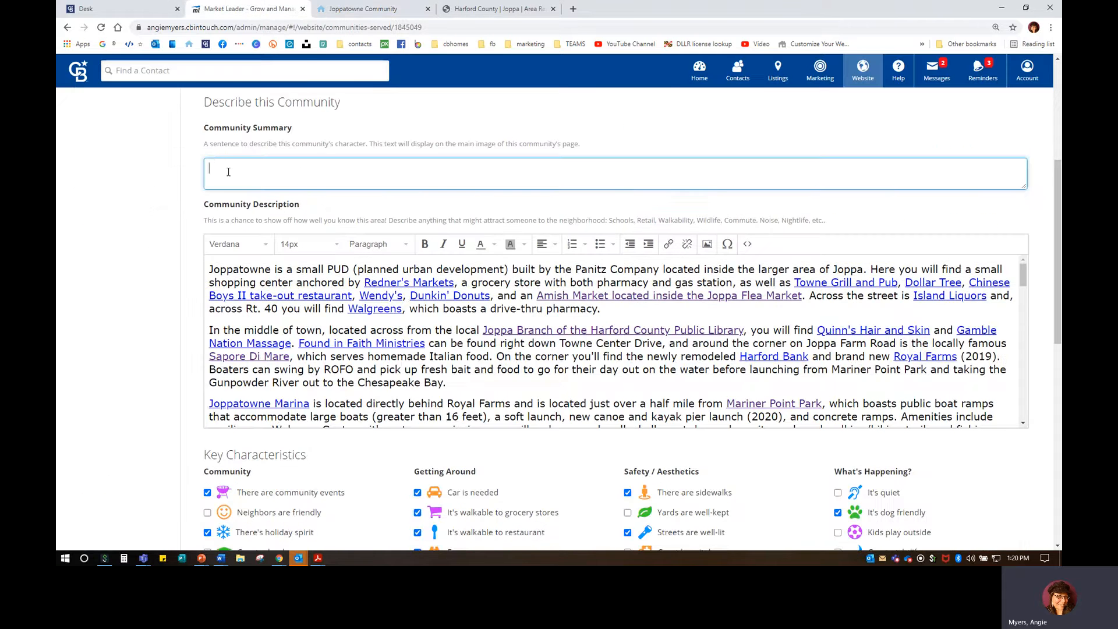
left_click_drag(204, 143, 619, 142)
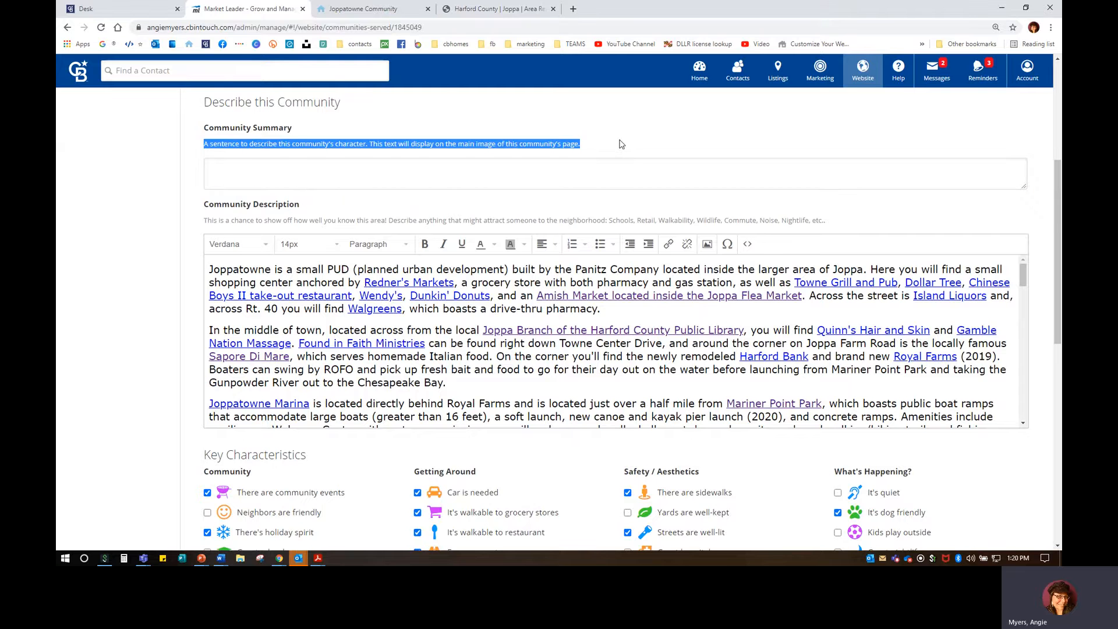
left_click(619, 142)
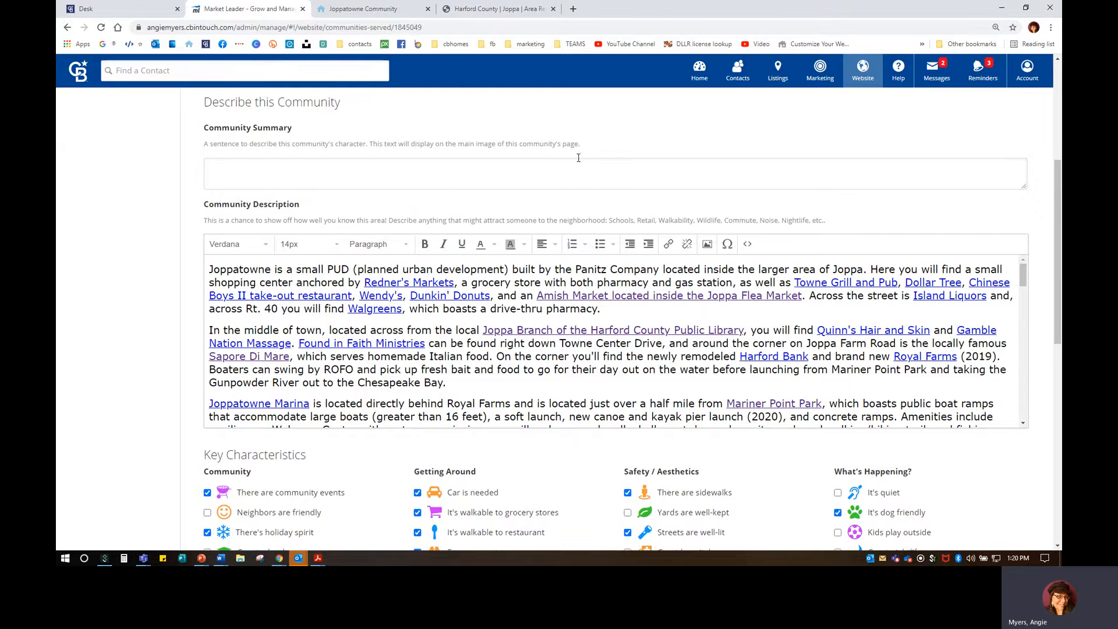
left_click(367, 9)
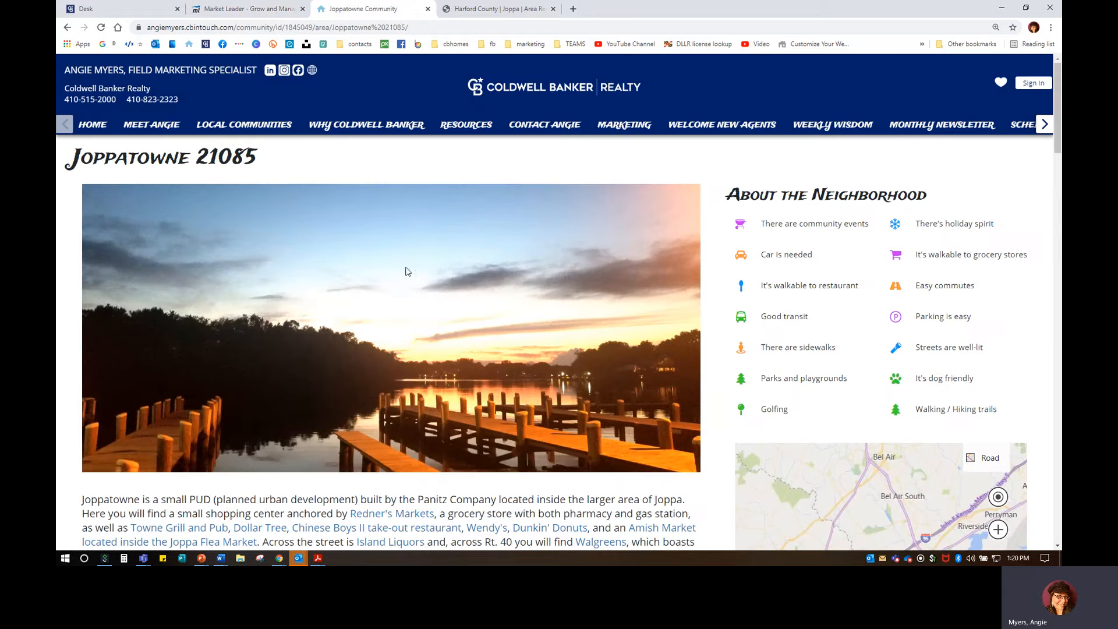
left_click(259, 9)
Review the Community Description's text, links and area report image, comparing it with the public Joppatowne page
scroll(383, 338, "down", 3)
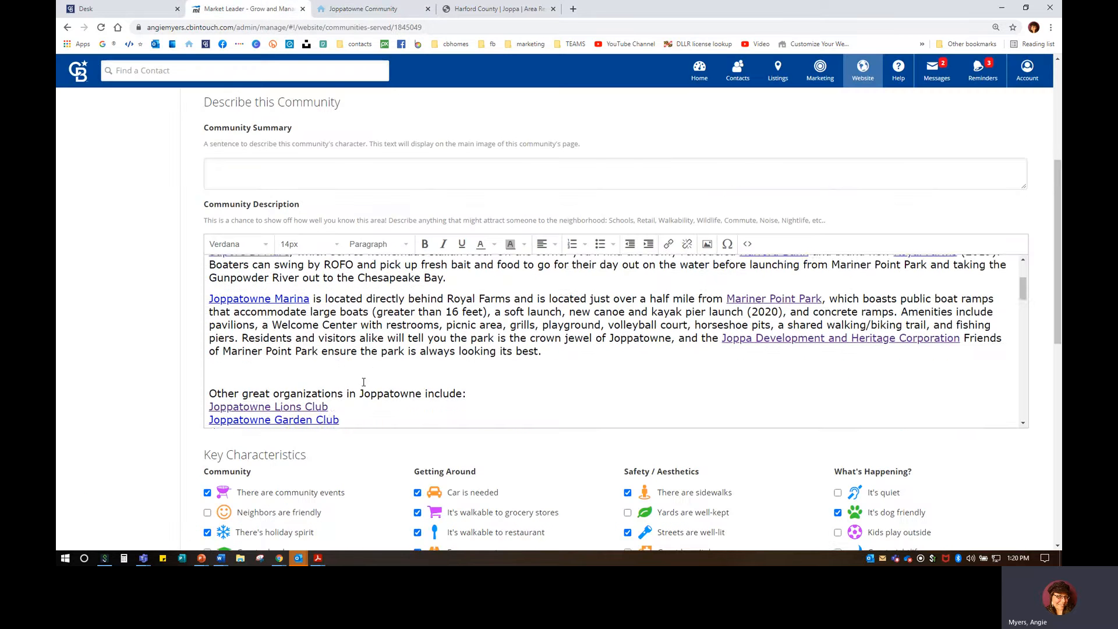
scroll(364, 384, "up", 3)
scroll(451, 352, "down", 10)
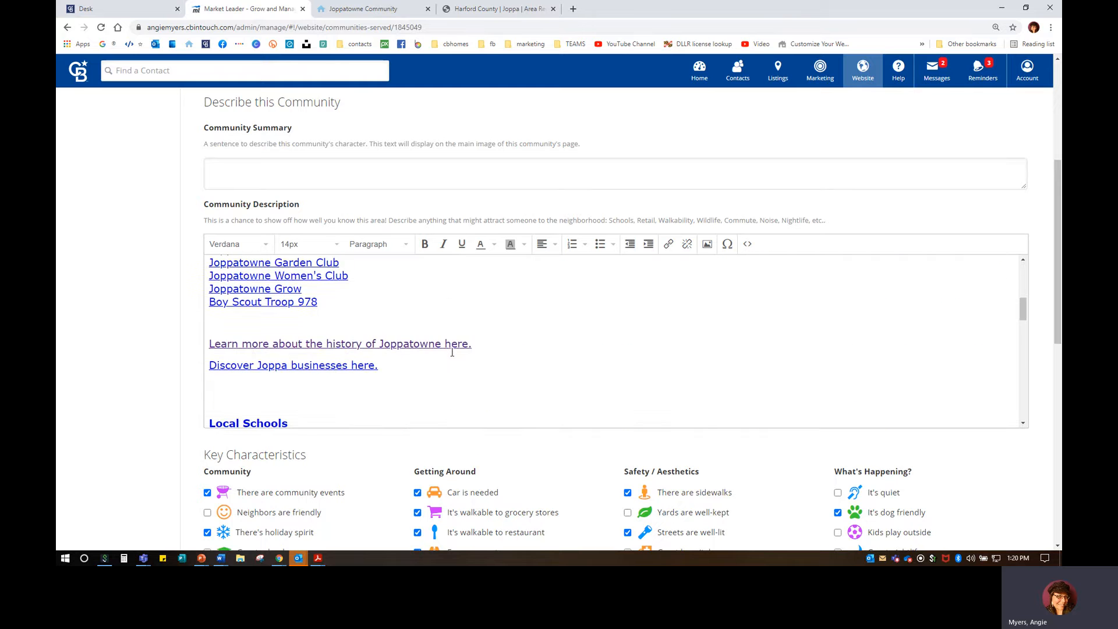
scroll(452, 353, "down", 10)
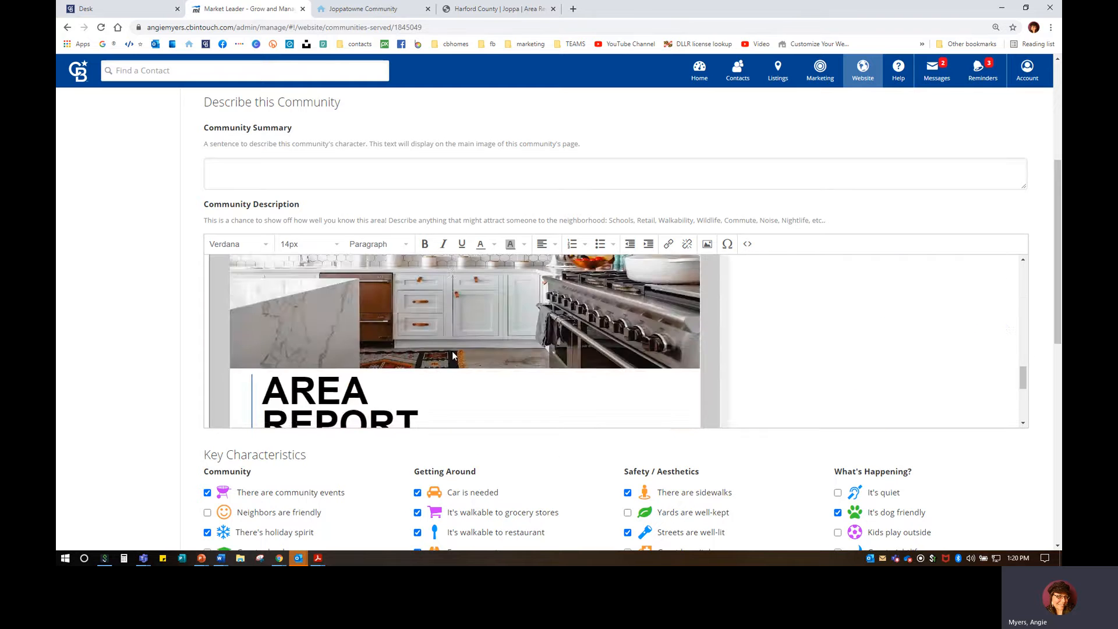
scroll(457, 352, "up", 5)
scroll(456, 352, "down", 6)
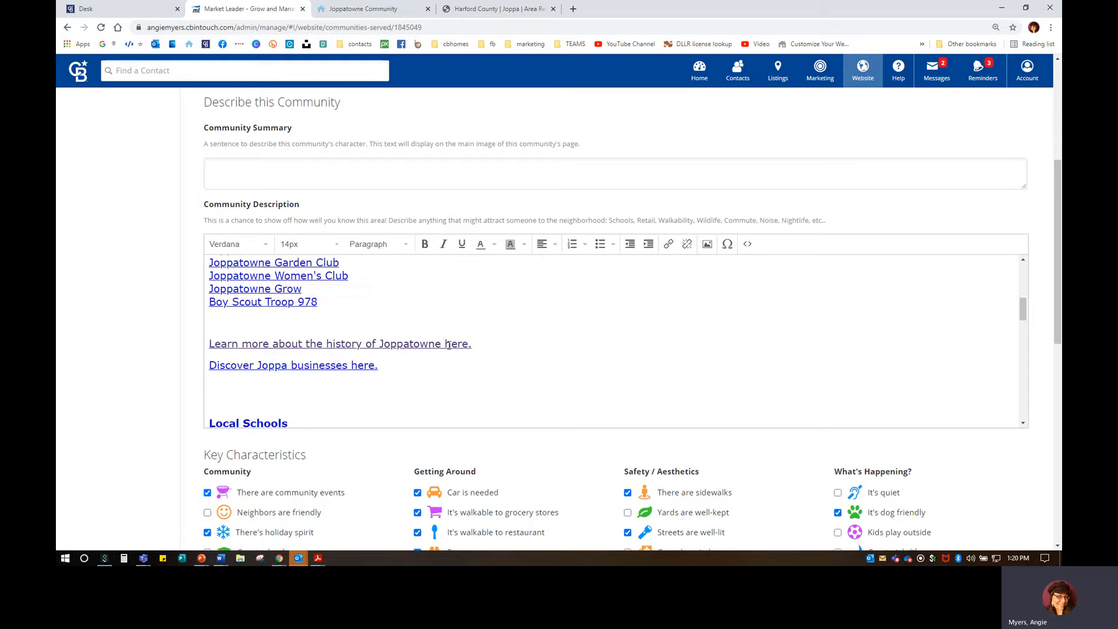
scroll(355, 343, "up", 4)
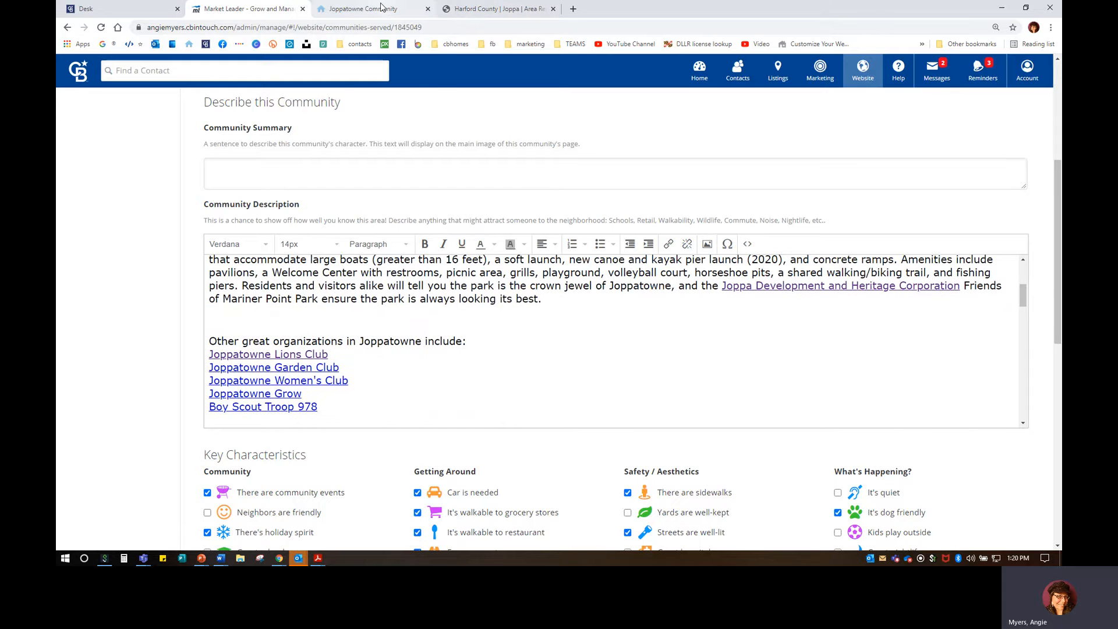
left_click(363, 8)
scroll(254, 443, "down", 4)
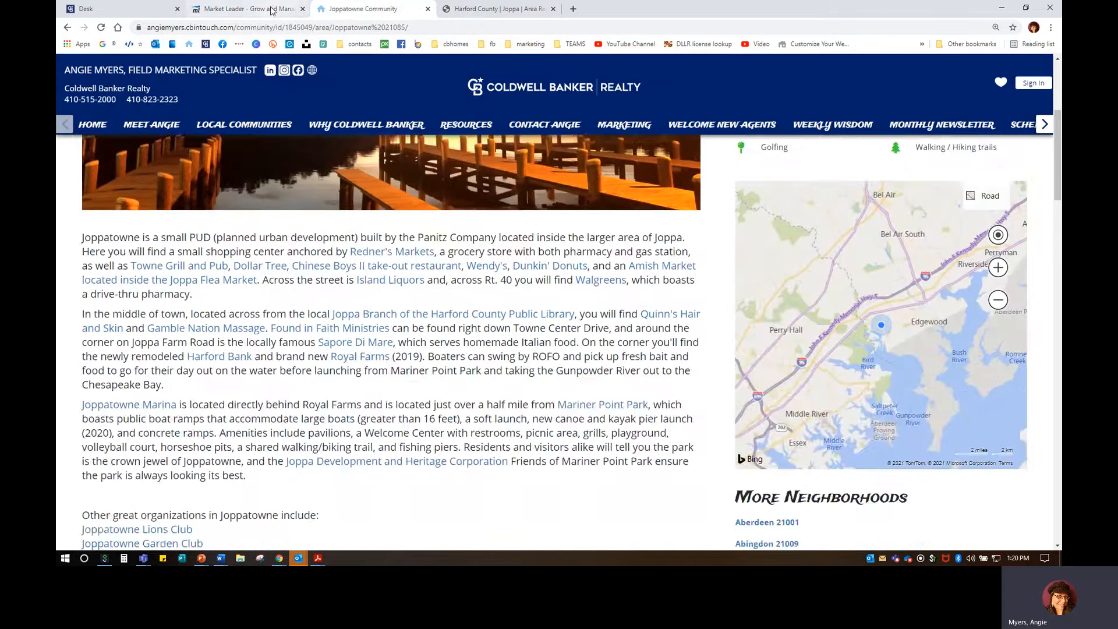
left_click(244, 8)
scroll(343, 328, "up", 5)
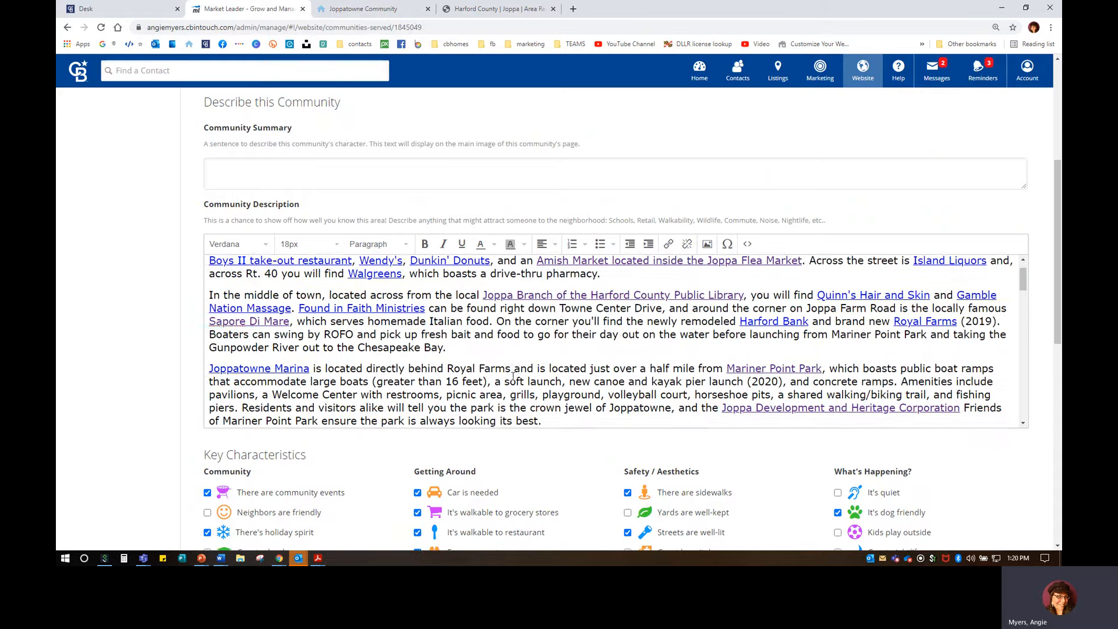
scroll(459, 315, "down", 6)
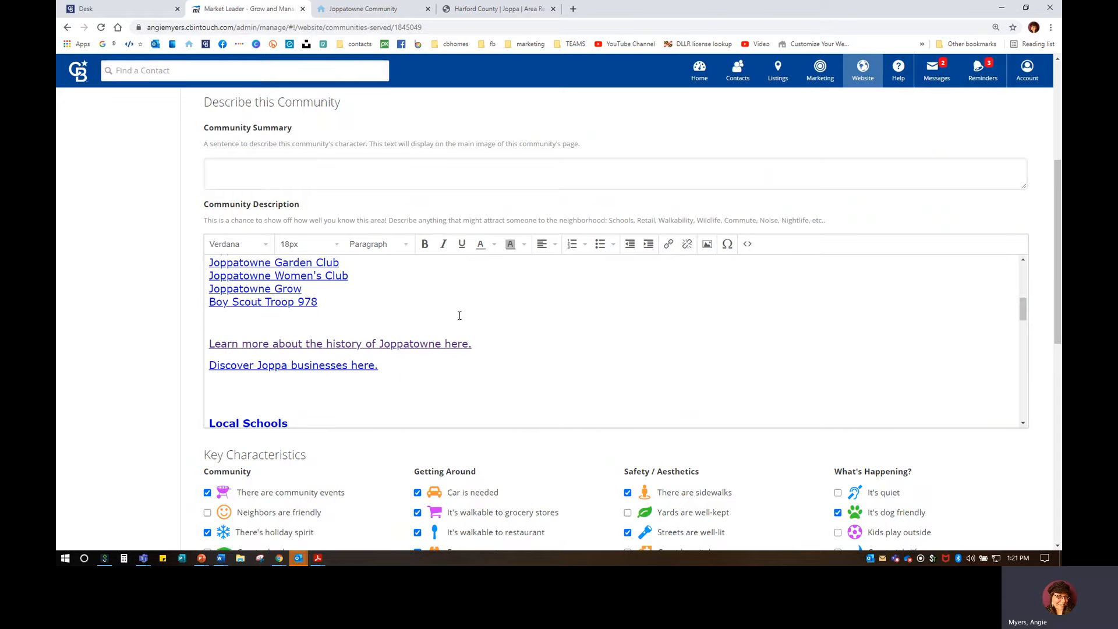
Add the line "Joppatowne Walgreens" to the Community Description between the Joppa businesses link and the Local Schools heading
scroll(348, 330, "down", 1)
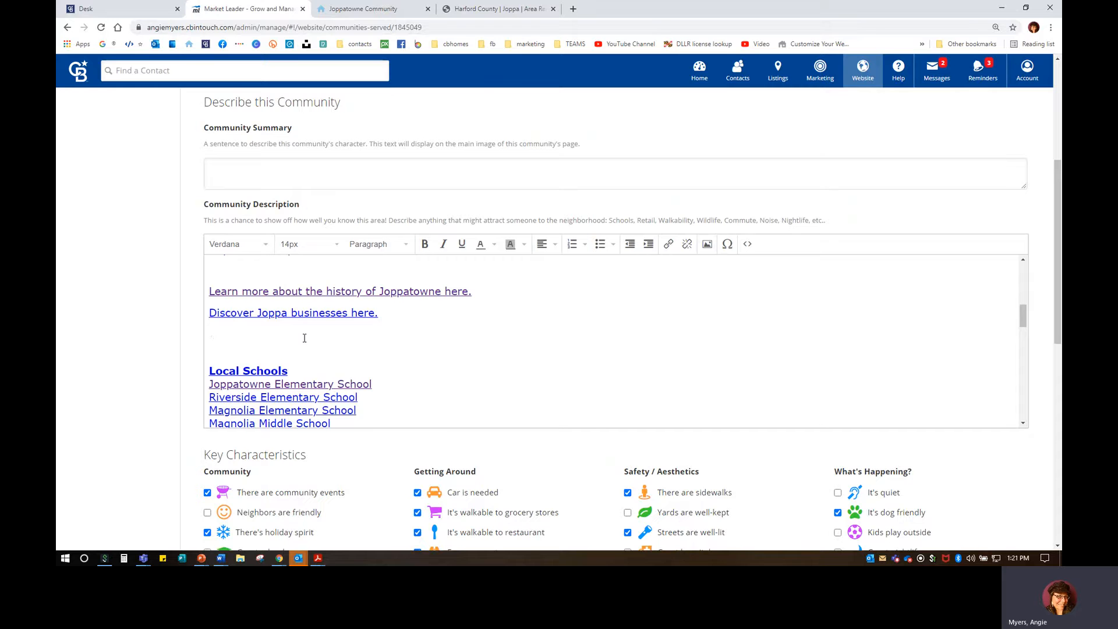
key("Return")
key("Return")
type("jOPPATO")
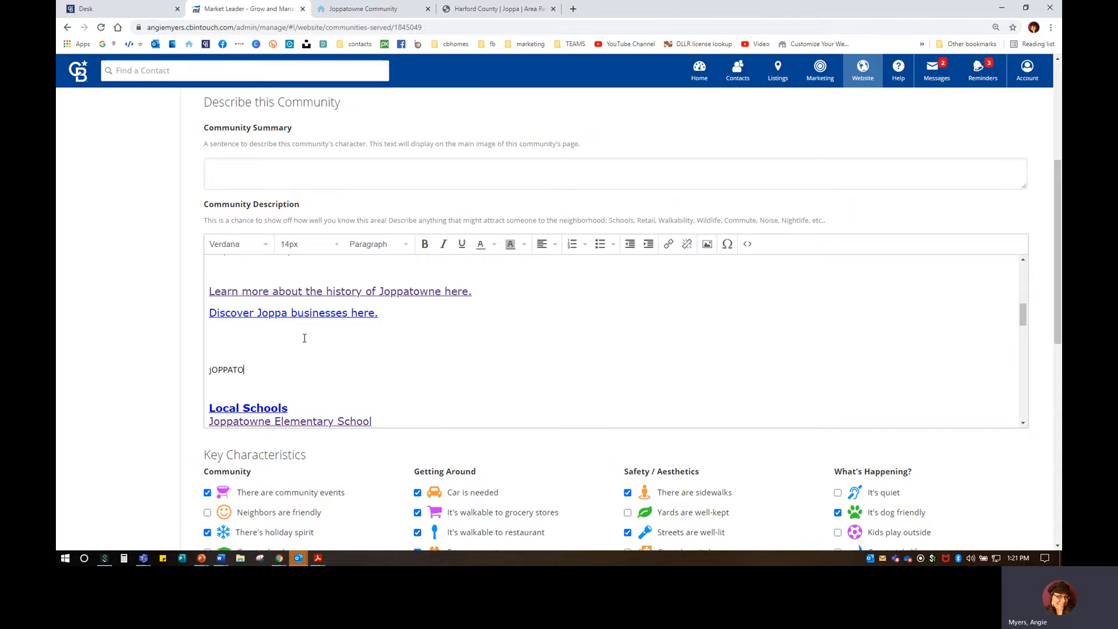
type("WN")
key("BackSpace")
key("BackSpace")
key("BackSpace")
key("BackSpace")
key("BackSpace")
key("BackSpace")
key("BackSpace")
key("BackSpace")
type("oppatowne Walgreens")
Search Google in a new browser tab for "joppatowne walgreens" and open the Joppa, MD store page on walgreens.com
left_click(573, 9)
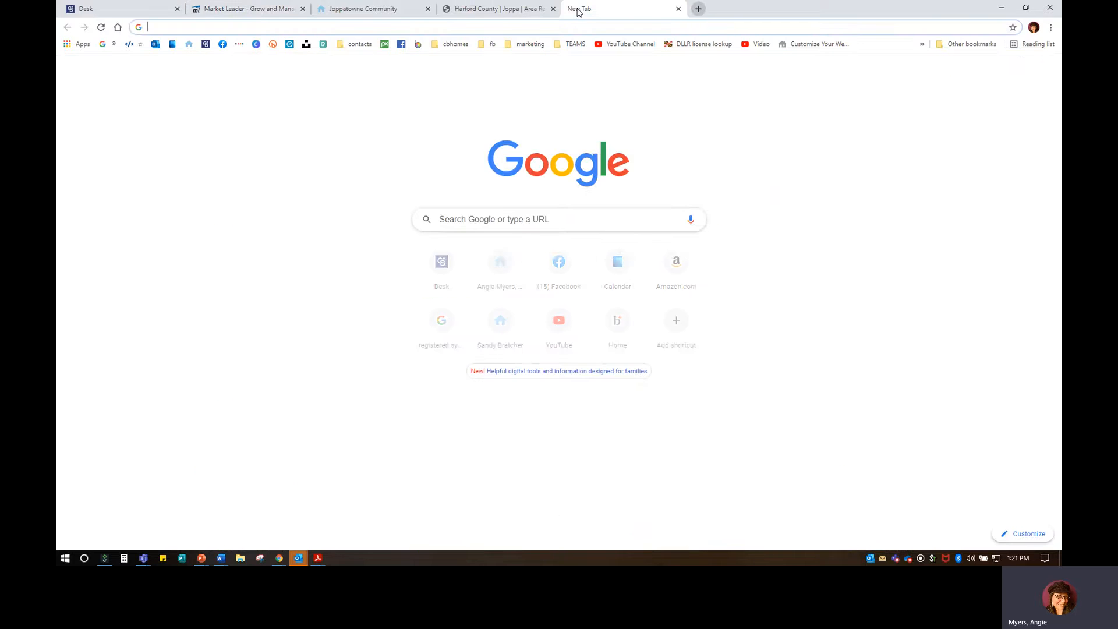
type("joppatow")
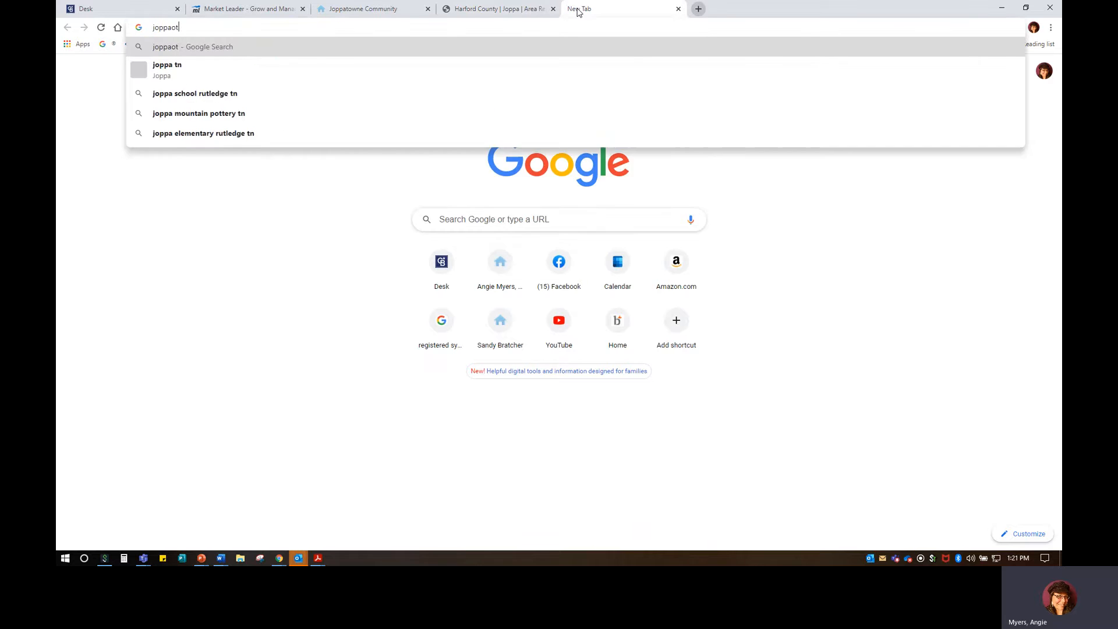
type("ne wal")
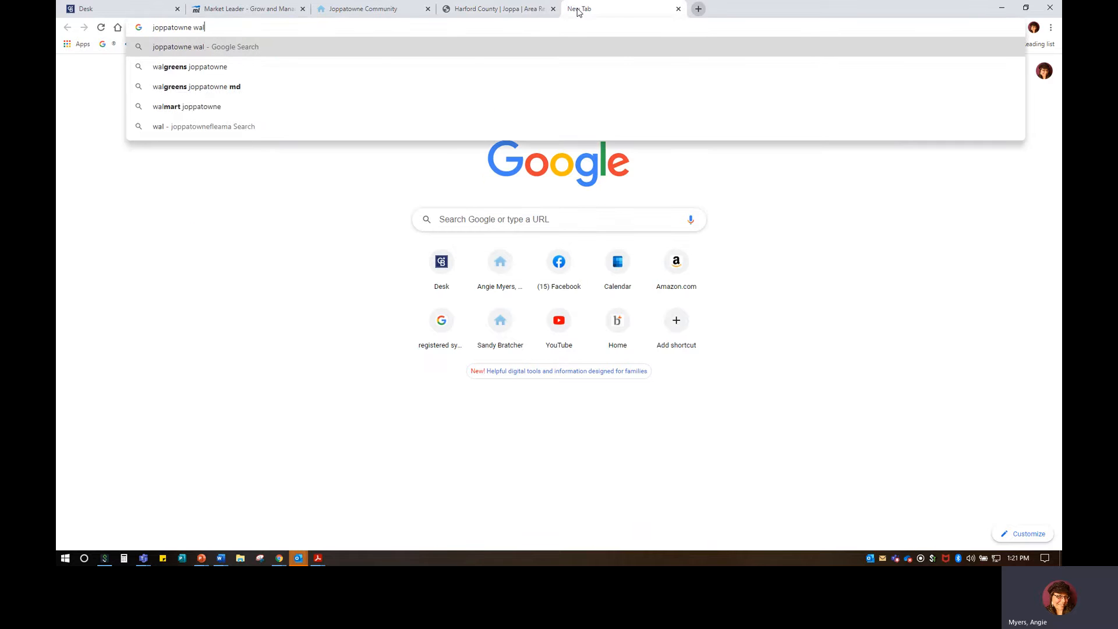
type("greens")
key("Return")
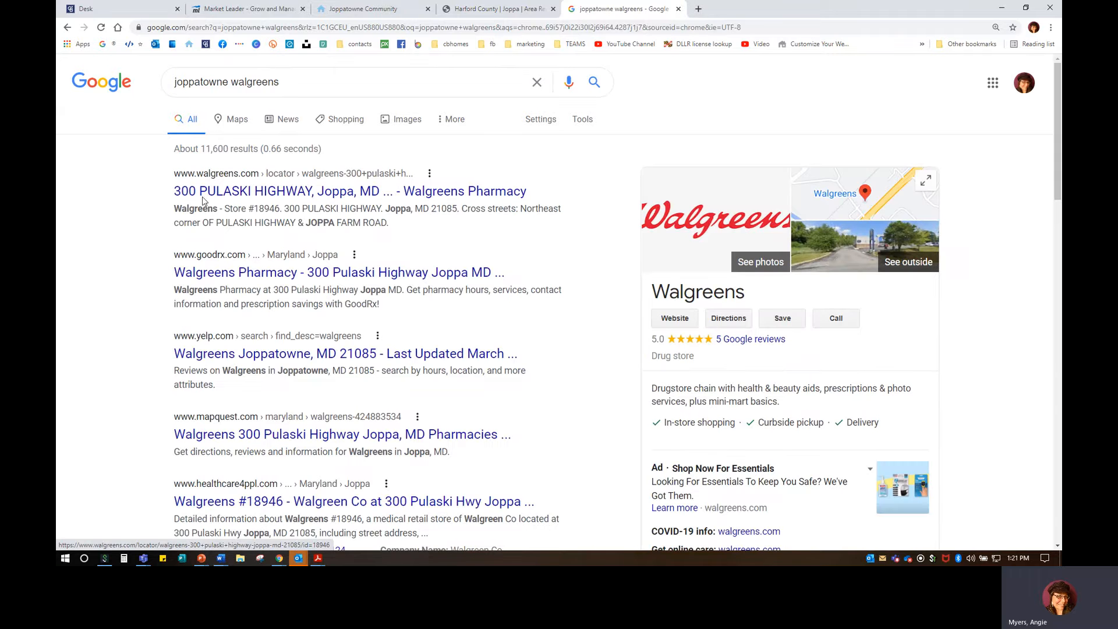
left_click(464, 360)
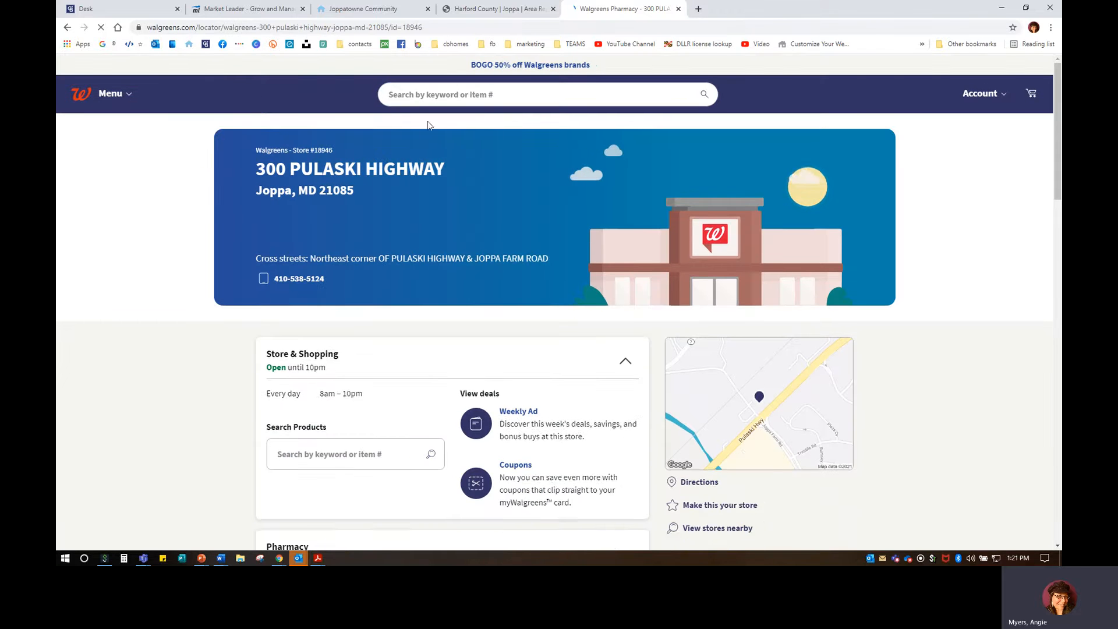
Copy the web address of the Joppa, MD Walgreens store page
left_click(283, 27)
right_click(283, 26)
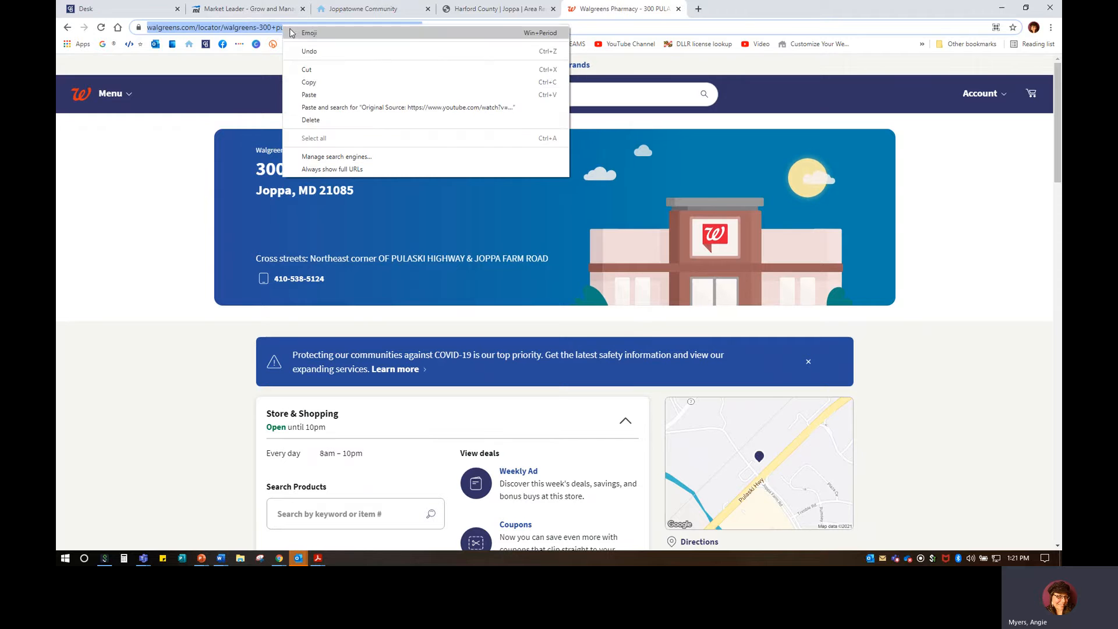
left_click(308, 81)
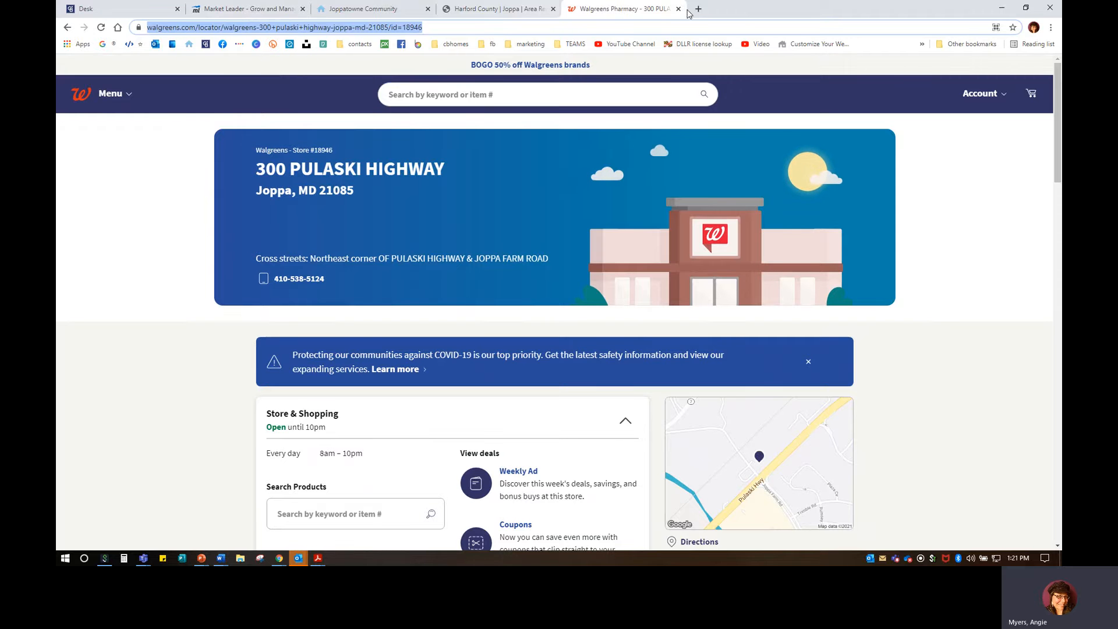
right_click(278, 27)
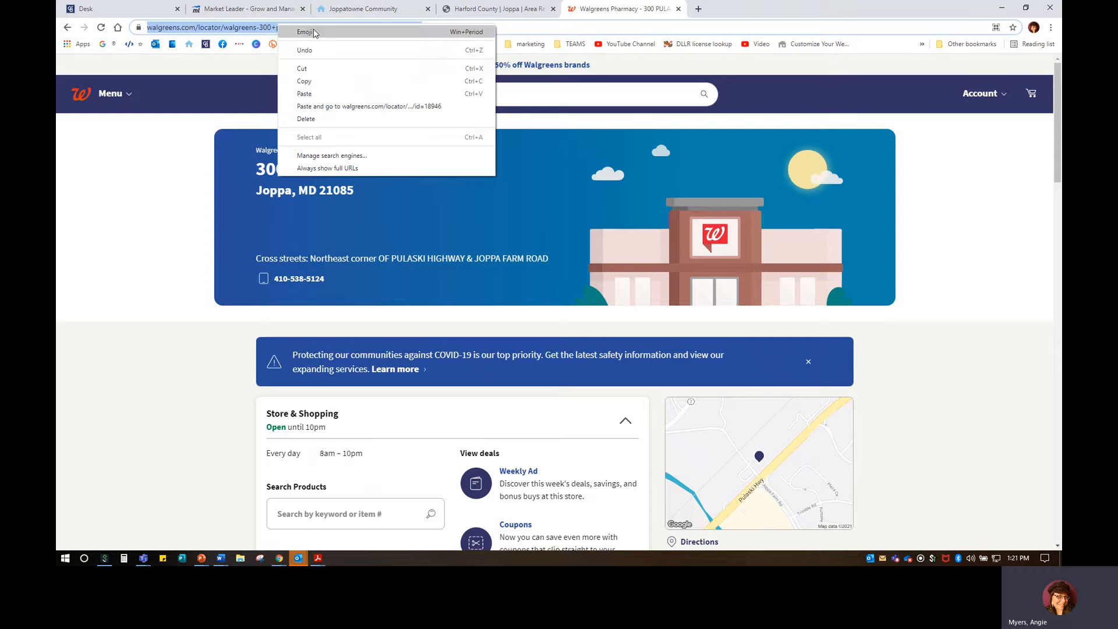
left_click(335, 78)
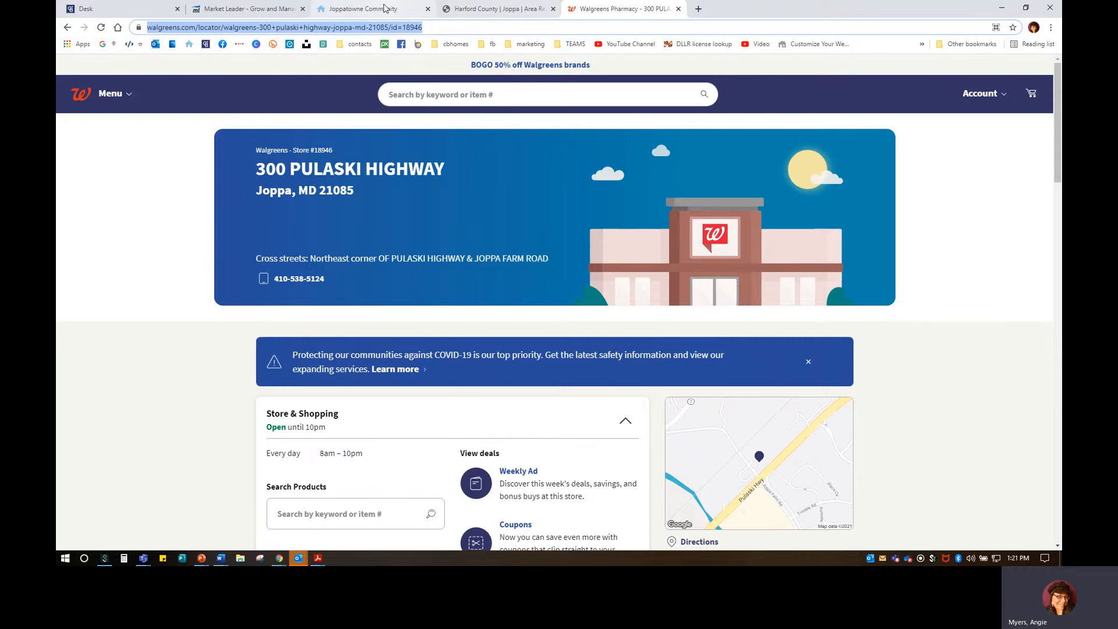
Return to the community editor and delete the "Joppatowne Walgreens" line and the extra blank lines around it from the Community Description
left_click(230, 9)
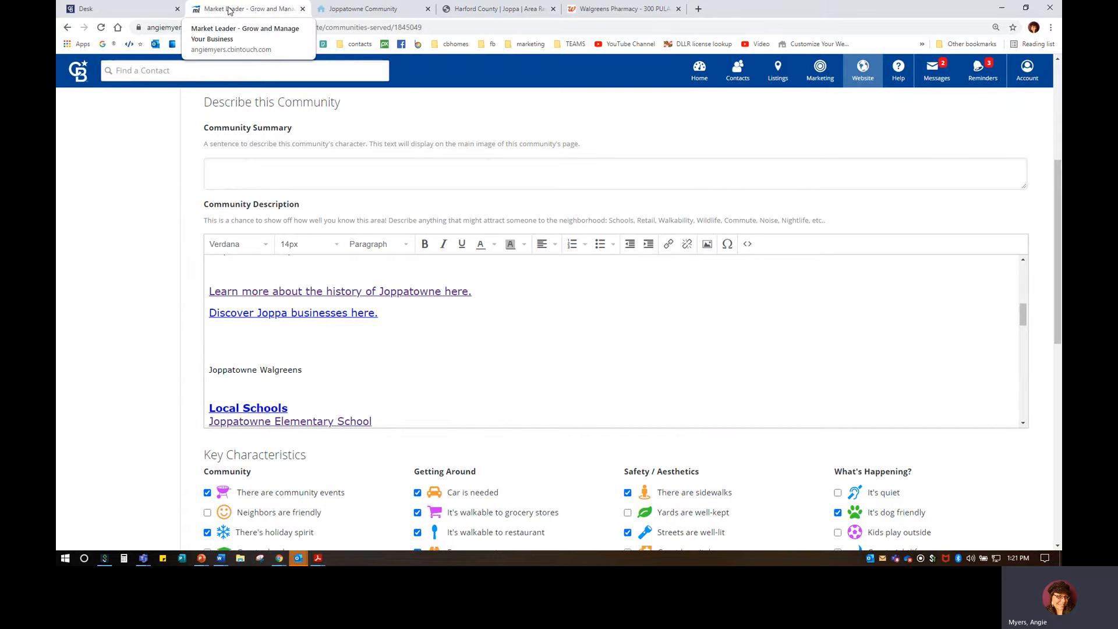
triple_click(313, 366)
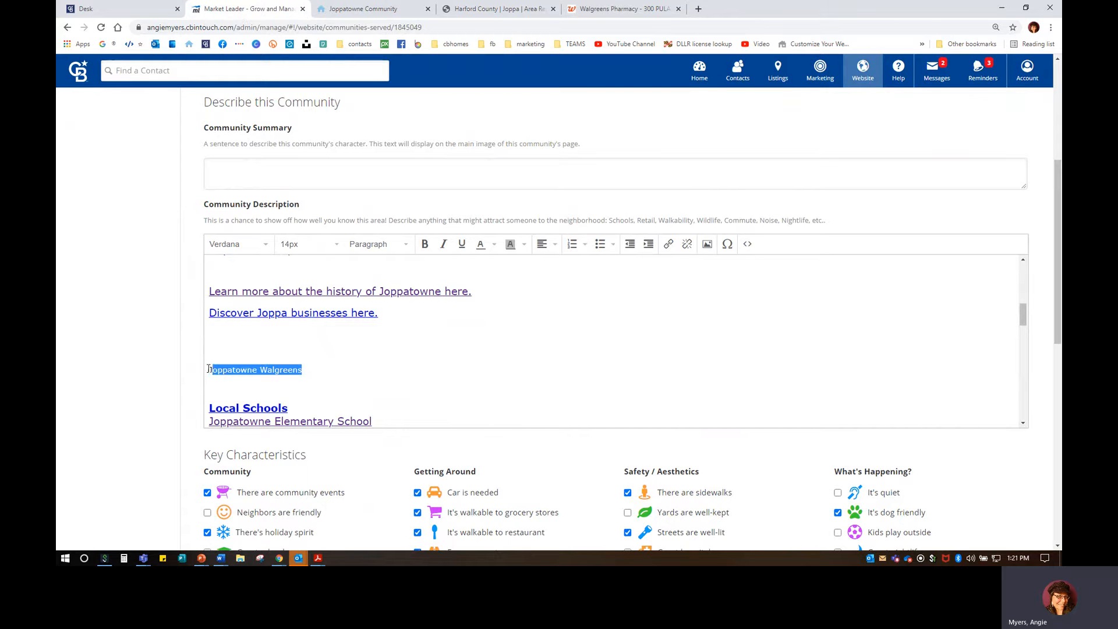
key("BackSpace")
key("BackSpace")
key("BackSpace")
Remove the existing hyperlink from the word "Walgreens" in the first paragraph of the Community Description
scroll(352, 382, "up", 10)
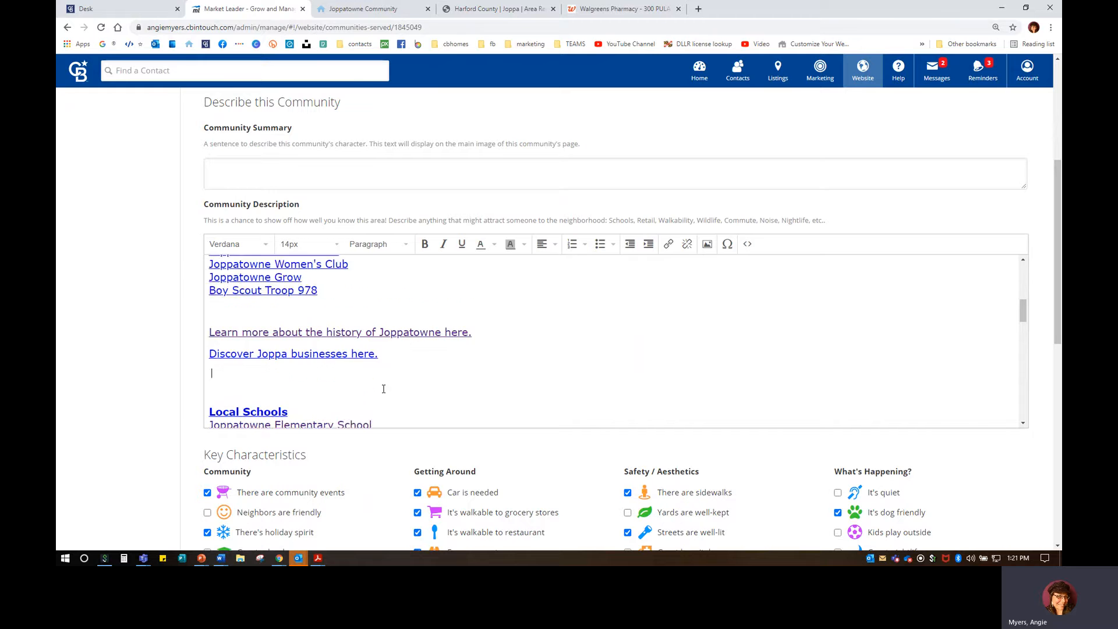
scroll(387, 389, "up", 2)
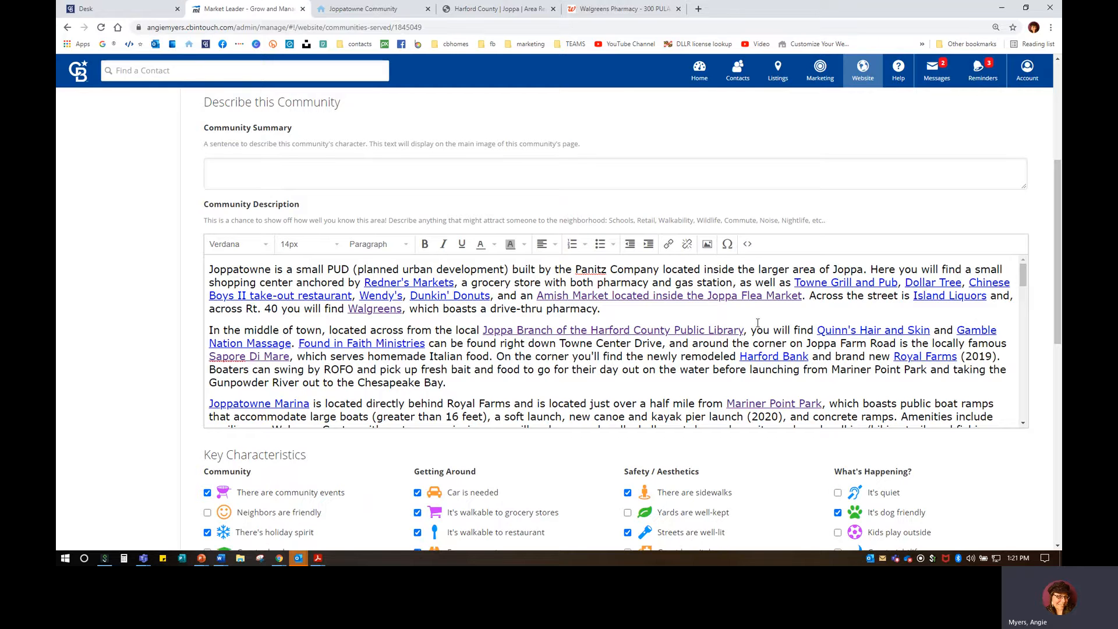
left_click_drag(399, 309, 348, 310)
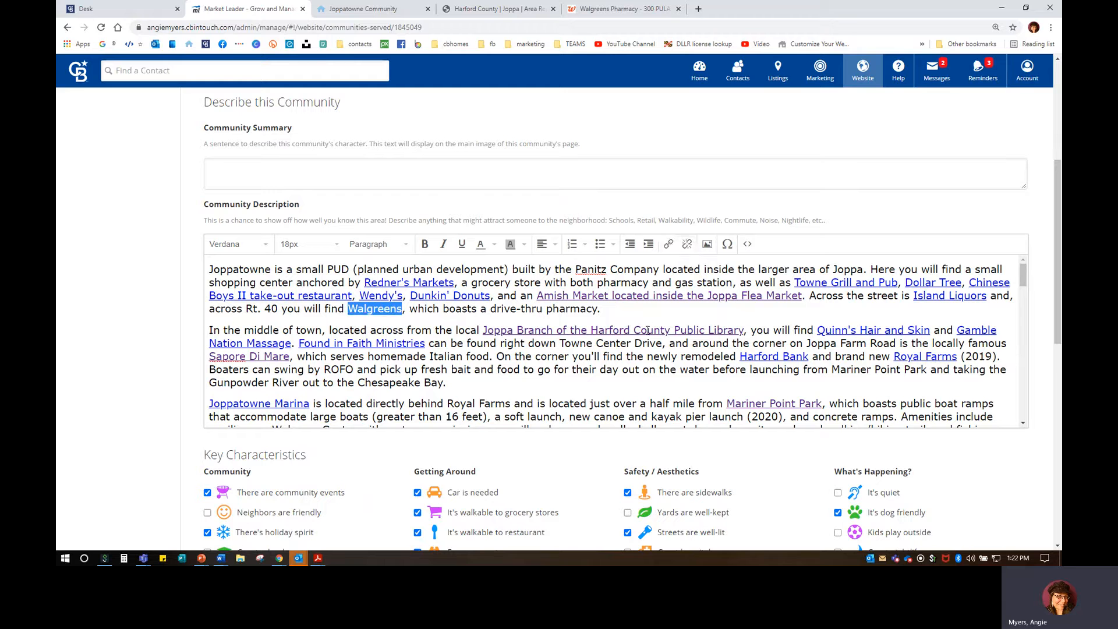
left_click(357, 318)
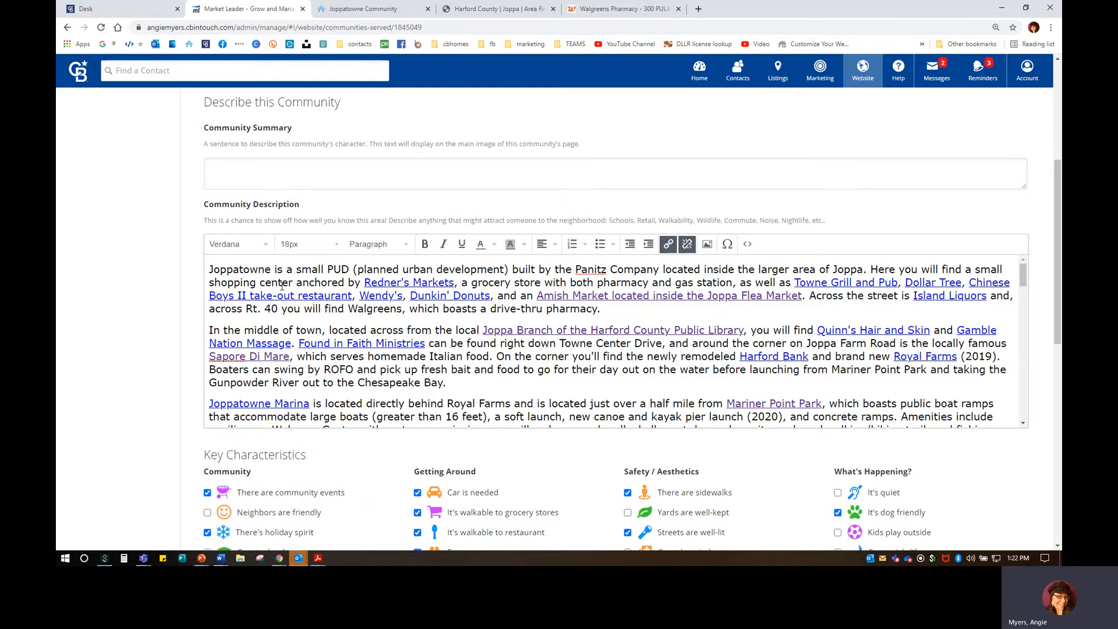
Start a link on the phrase "Walgreens, which boasts a drive-thru pharmacy" with the copied Walgreens store address as its URL
left_click_drag(247, 309, 606, 313)
left_click(649, 316)
left_click_drag(347, 310, 598, 309)
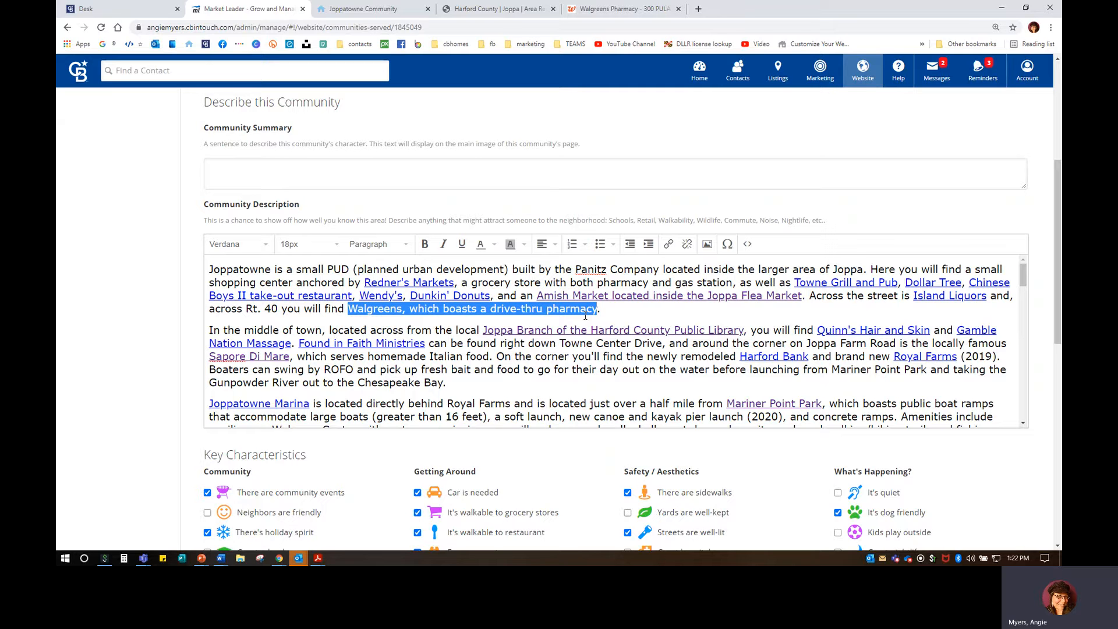
left_click(669, 246)
left_click(669, 246)
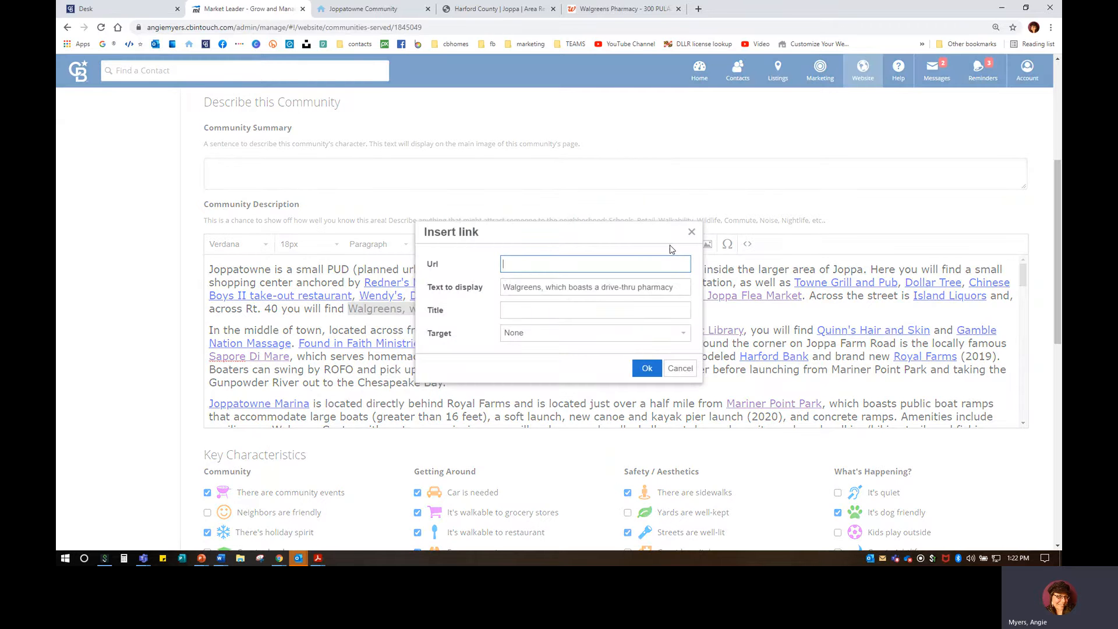
left_click(518, 269)
right_click(517, 268)
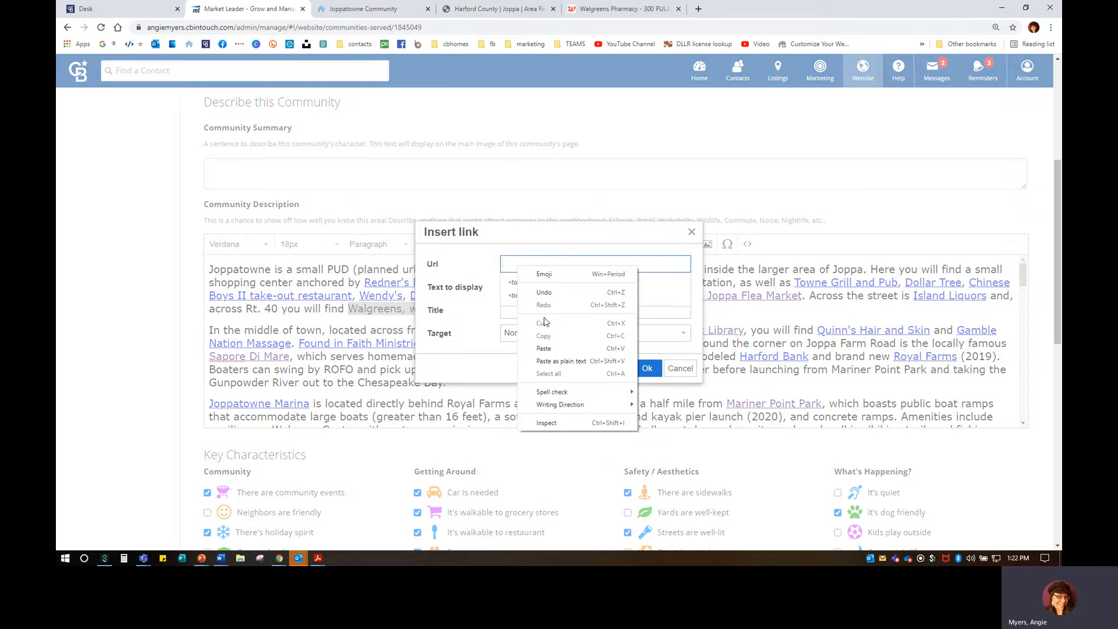
left_click(543, 348)
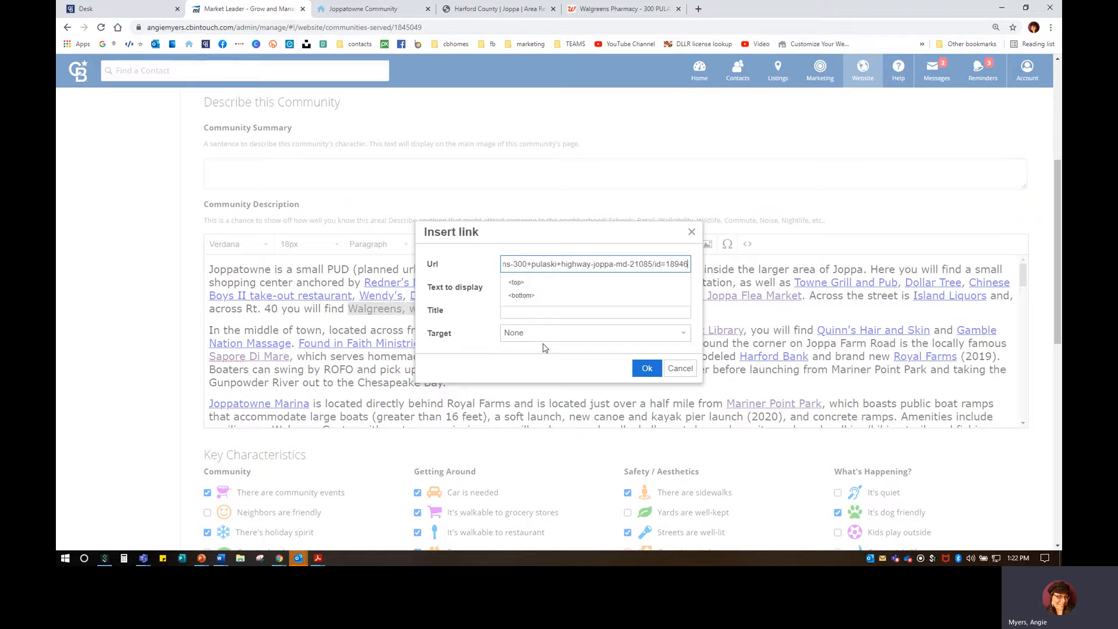
left_click(455, 256)
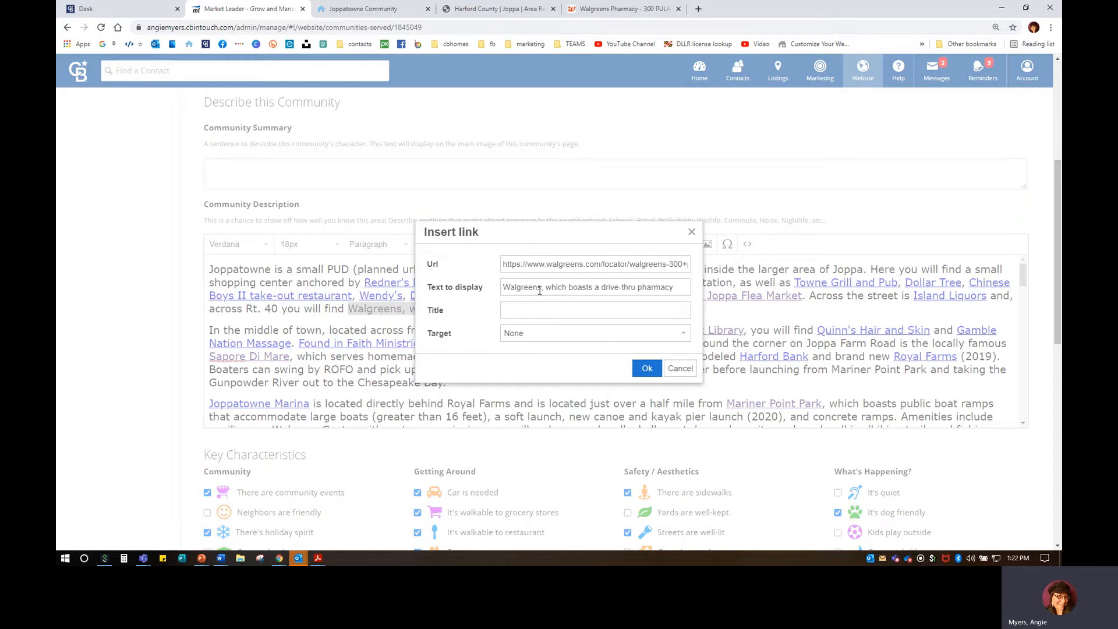
Set the Walgreens link's target to New window and insert the link
left_click(534, 334)
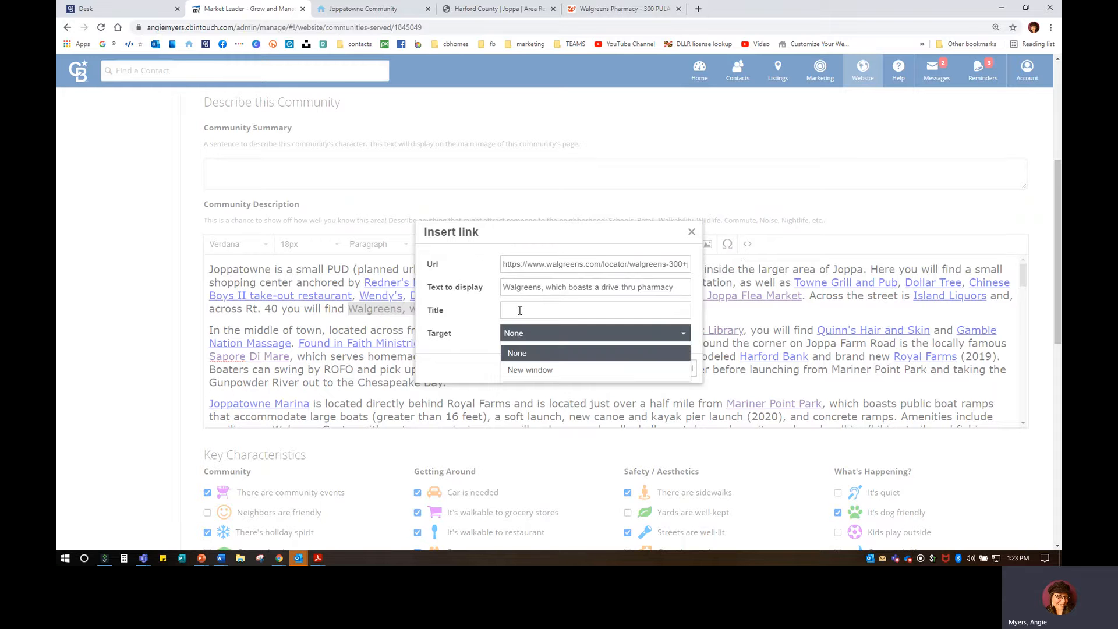
left_click(526, 370)
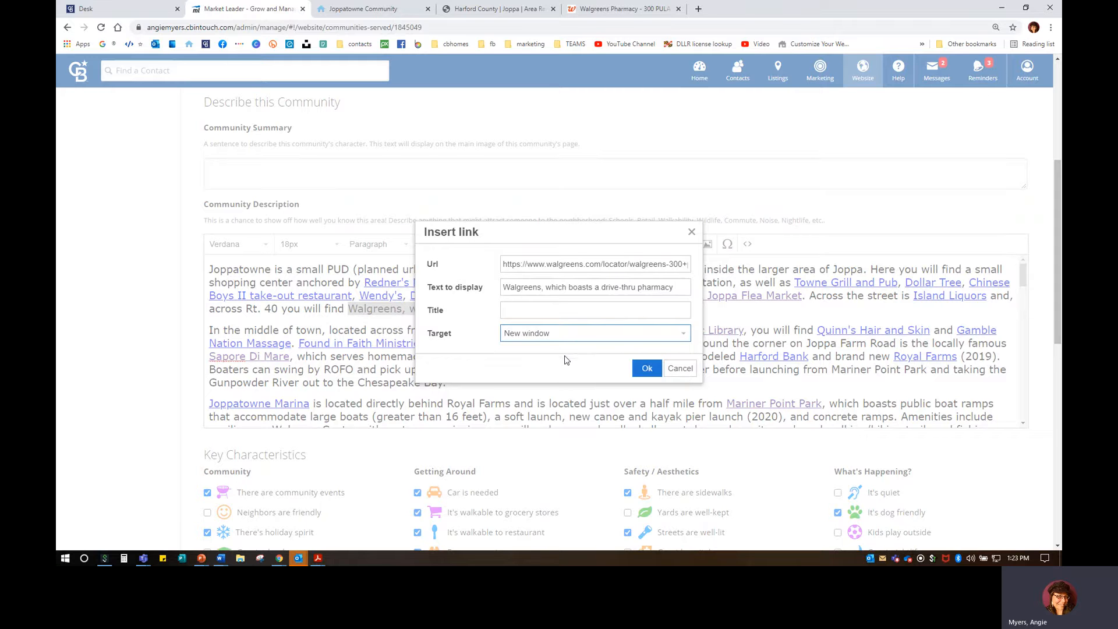
left_click(650, 369)
left_click(674, 307)
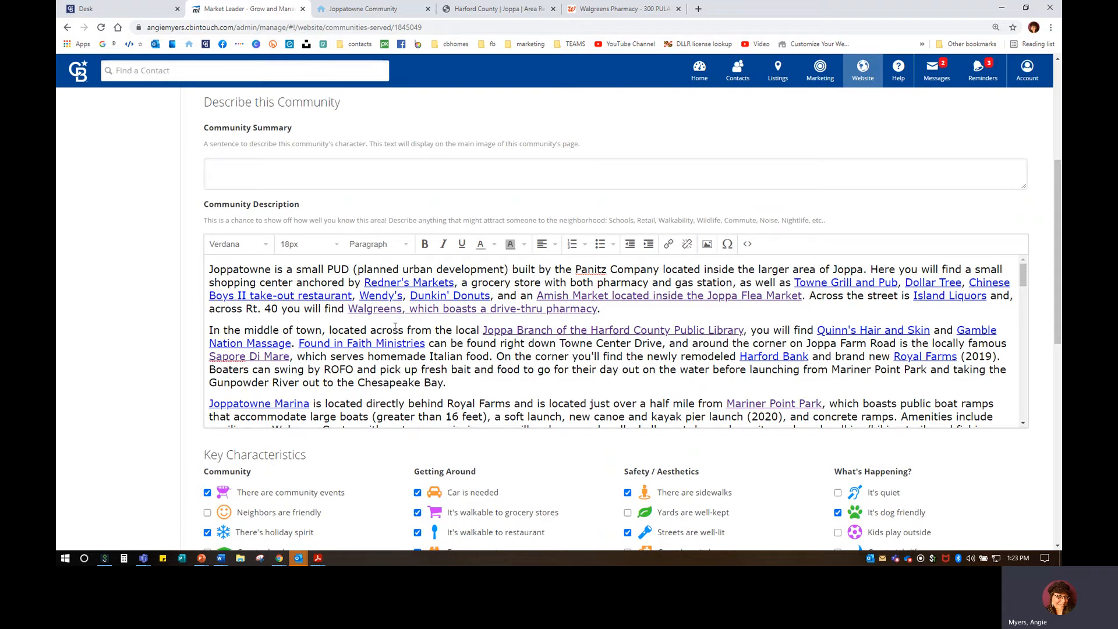
Examine the Walgreens link and the "Panitz Company" mention in the opening paragraph of the Community Description
left_click(473, 308)
left_click(399, 332)
left_click(456, 308)
left_click(584, 269)
left_click_drag(582, 269, 648, 269)
left_click(636, 270)
left_click(415, 283)
left_click(626, 285)
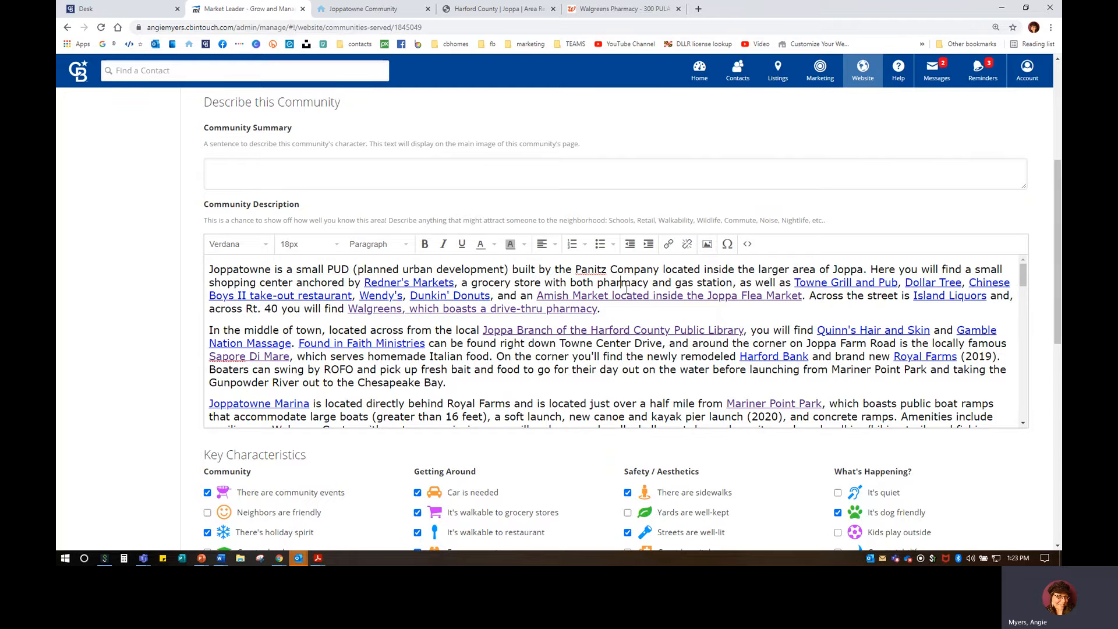
Search Google for "panitz company joppatowne" in the browser tab showing the Walgreens store page
left_click(639, 17)
left_click(610, 22)
key("BackSpace")
key("BackSpace")
key("BackSpace")
key("BackSpace")
key("BackSpace")
key("BackSpace")
key("BackSpace")
key("BackSpace")
key("BackSpace")
key("BackSpace")
key("BackSpace")
key("BackSpace")
key("BackSpace")
key("BackSpace")
key("BackSpace")
key("BackSpace")
key("BackSpace")
key("BackSpace")
key("BackSpace")
key("BackSpace")
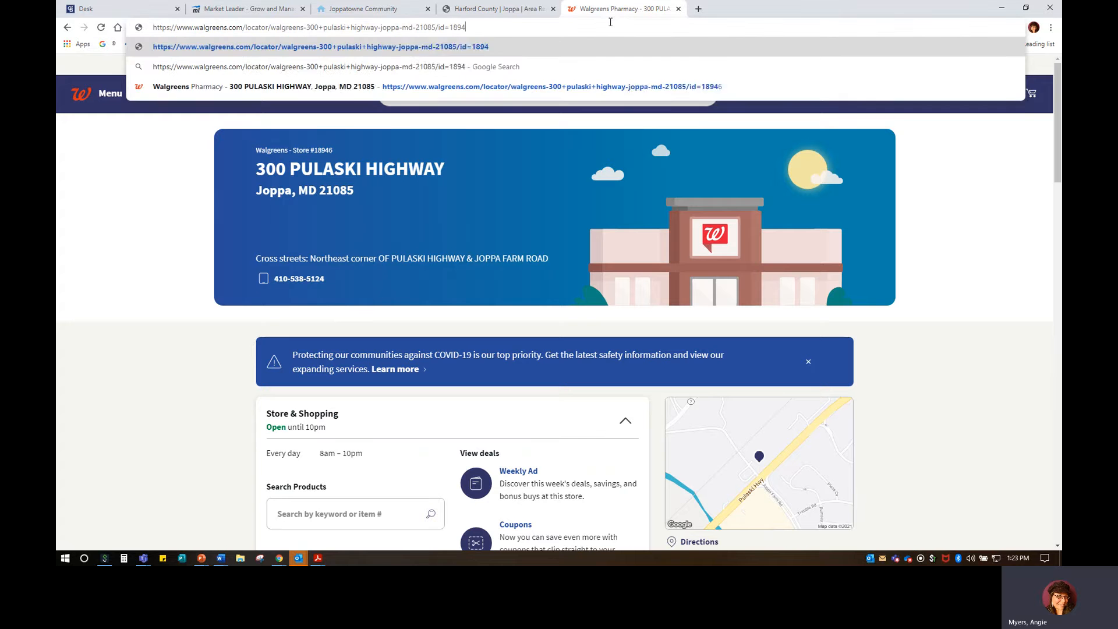
key("BackSpace")
key("BackSpace")
key("BackSpace")
key("BackSpace")
key("BackSpace")
key("BackSpace")
key("BackSpace")
key("BackSpace")
key("BackSpace")
key("BackSpace")
key("BackSpace")
key("BackSpace")
key("BackSpace")
key("BackSpace")
key("BackSpace")
key("BackSpace")
key("BackSpace")
key("BackSpace")
key("BackSpace")
key("BackSpace")
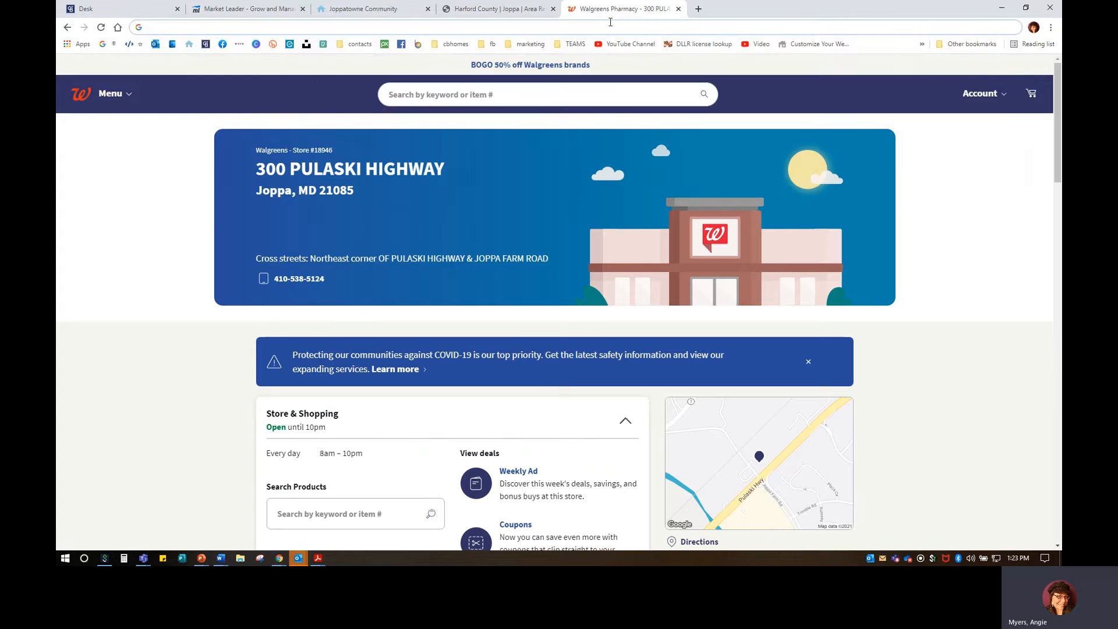
type("panitz copmany")
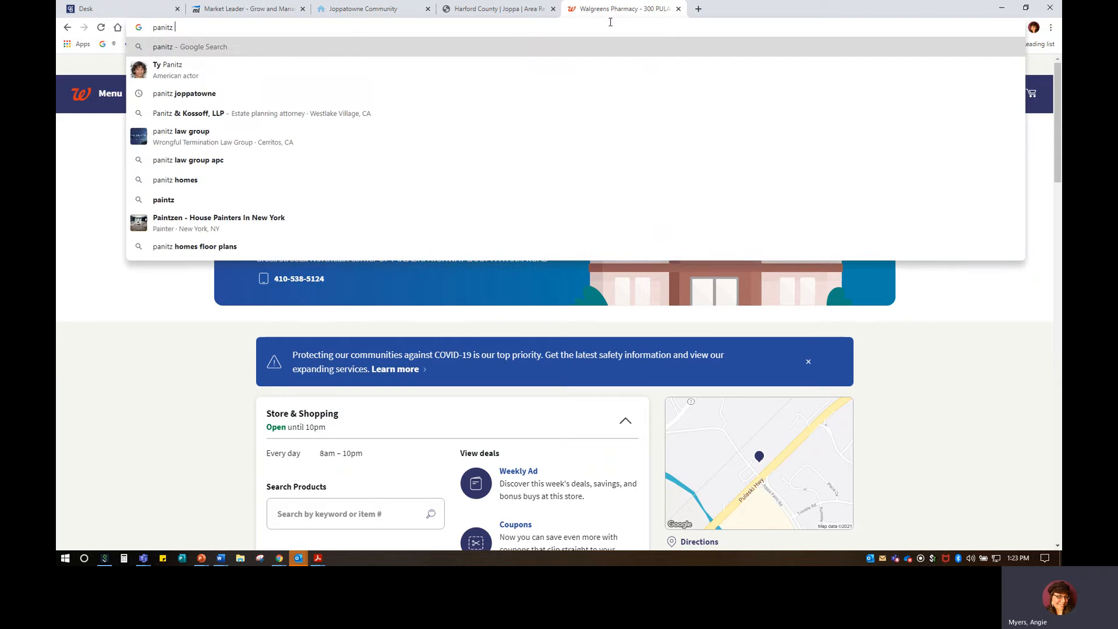
key("BackSpace")
key("BackSpace")
key("BackSpace")
key("BackSpace")
key("BackSpace")
key("BackSpace")
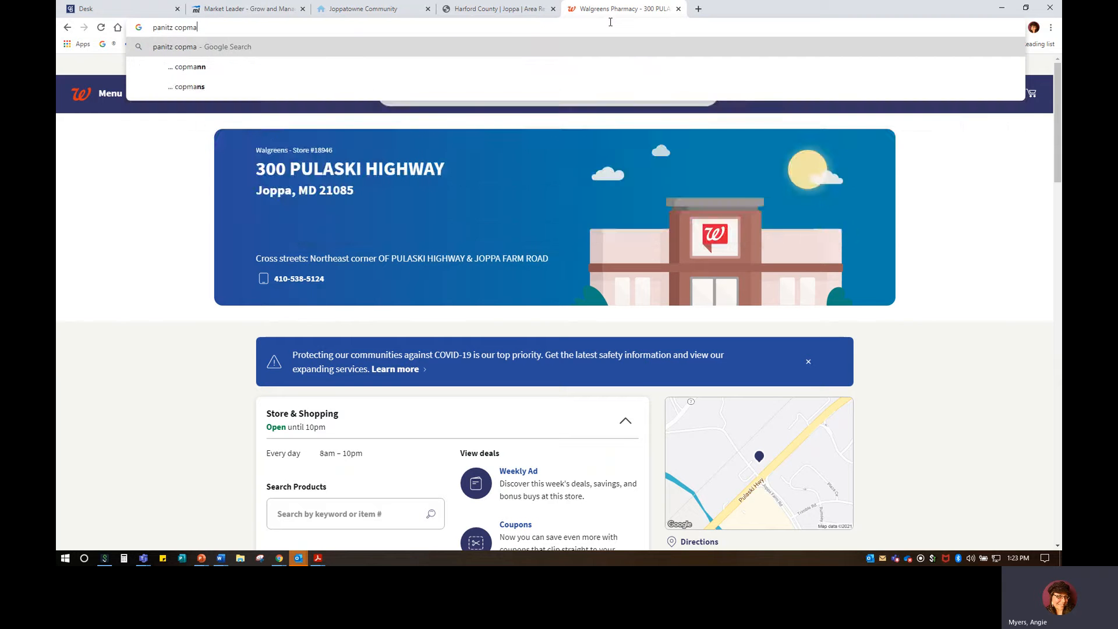
type("ompan")
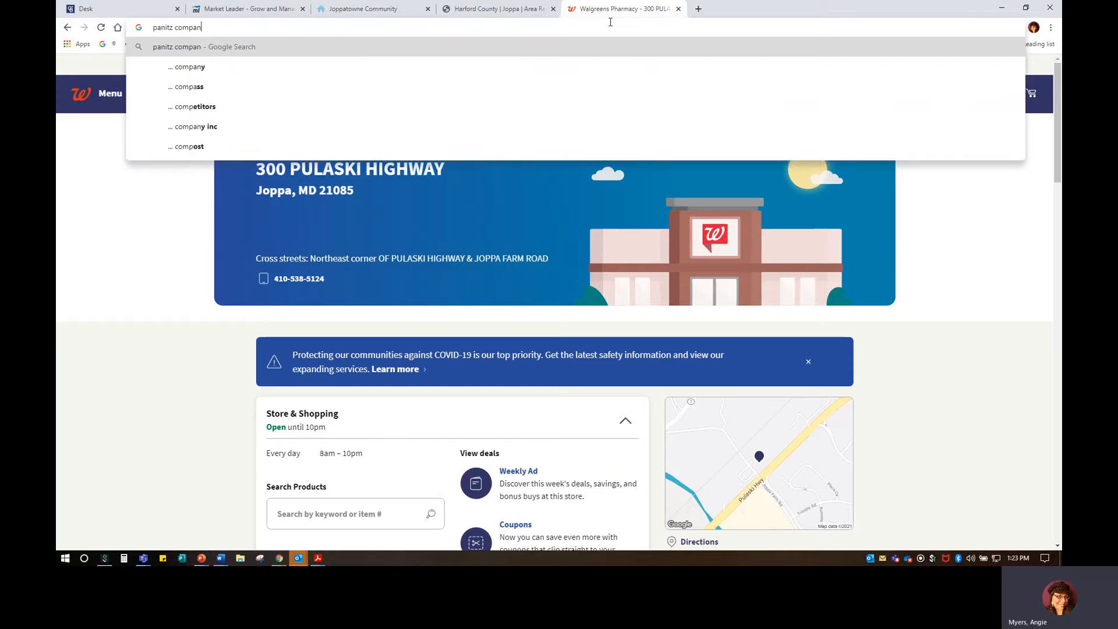
type("y joppatowne")
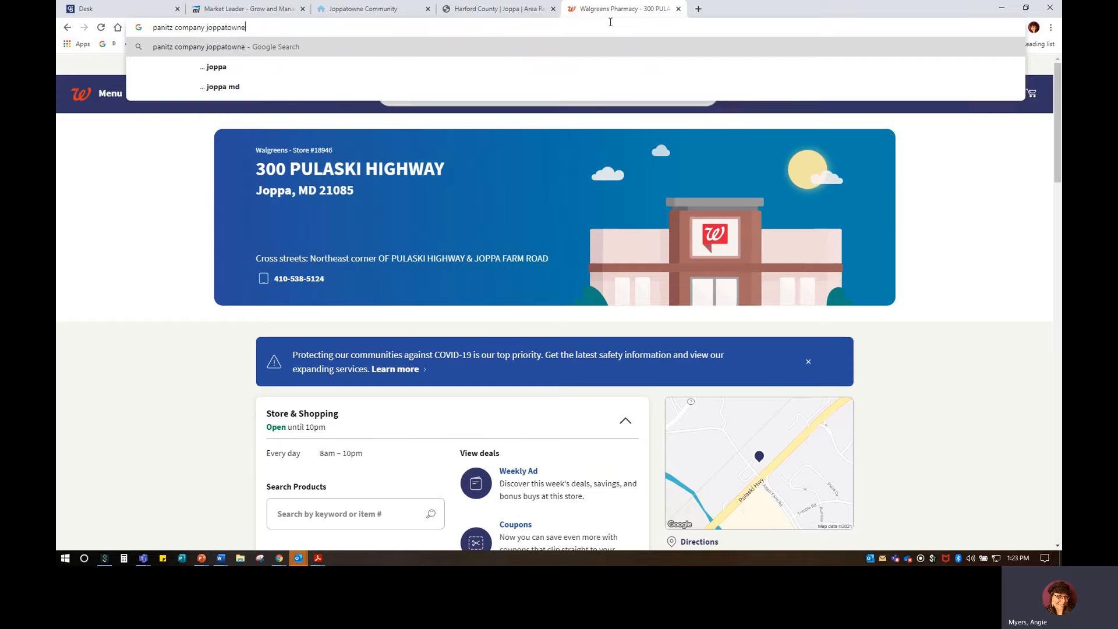
key("Return")
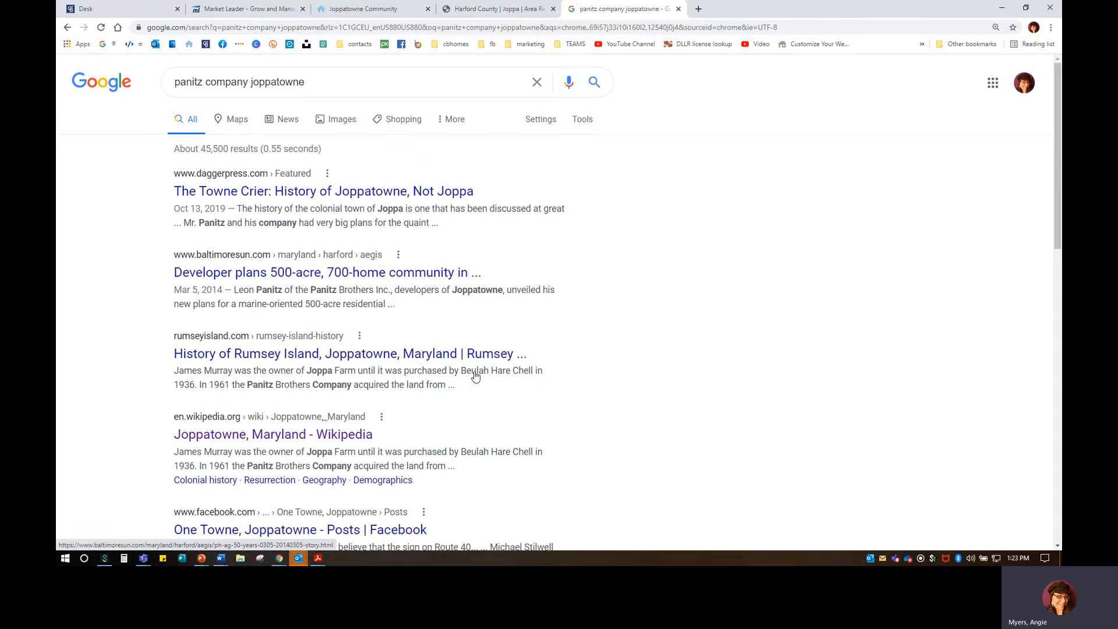
Open the Baltimore Sun article about the developer's planned 500-acre, 700-home Joppatowne community and read through its text
left_click(295, 271)
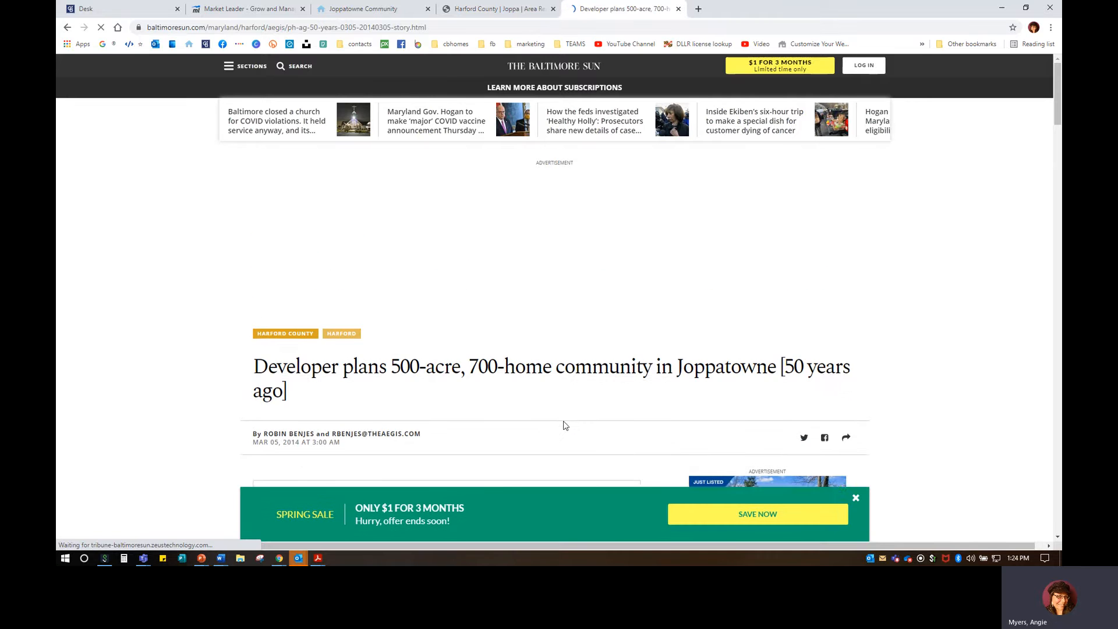
scroll(802, 513, "down", 3)
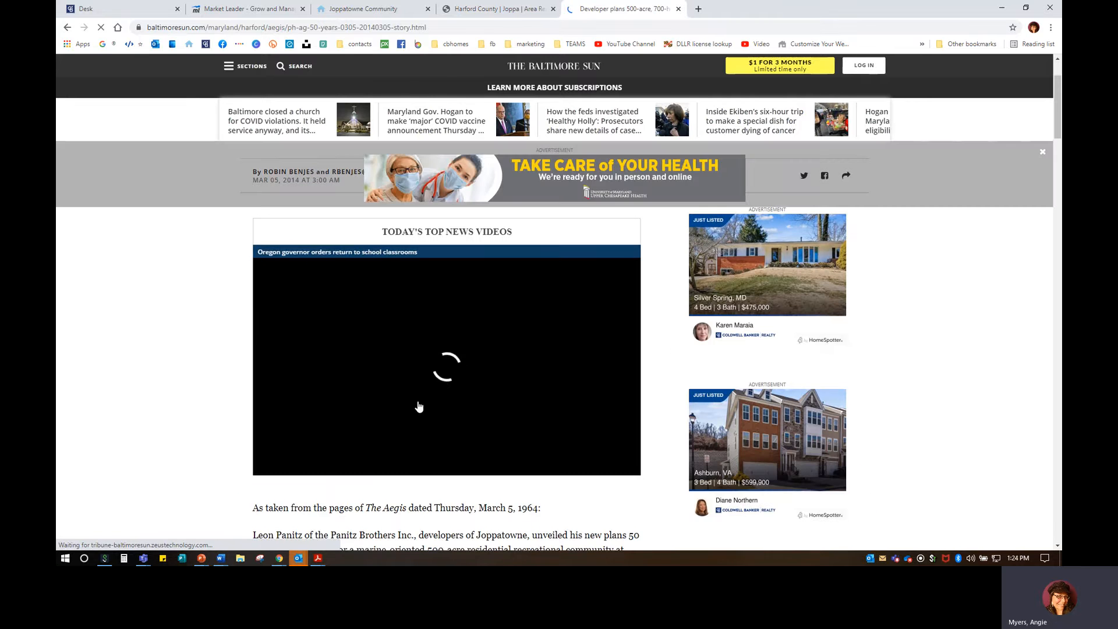
scroll(418, 406, "down", 1)
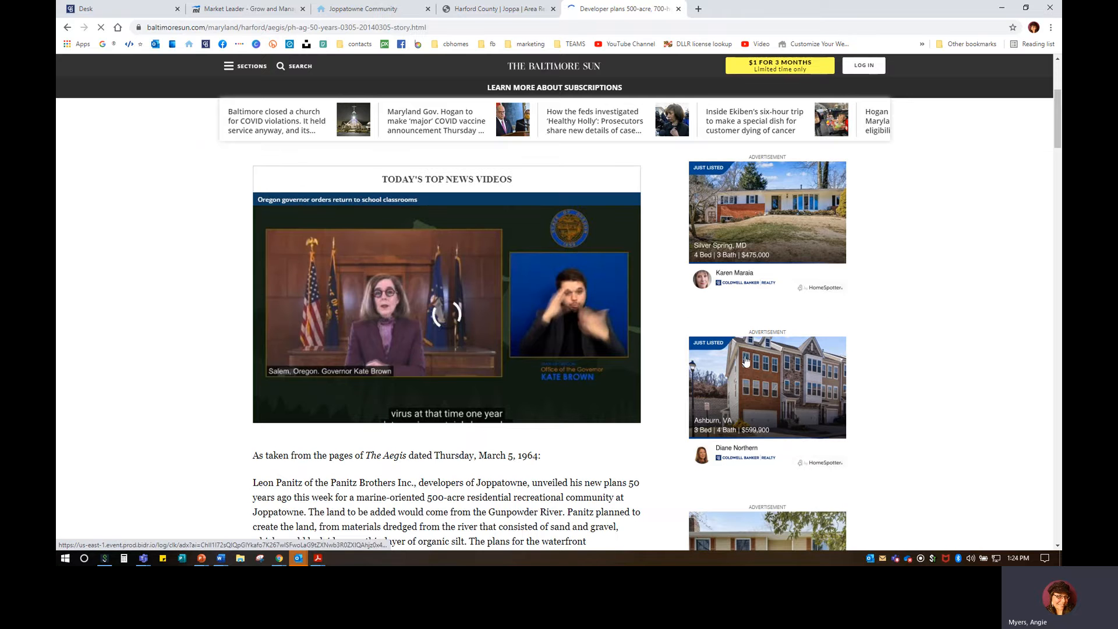
scroll(726, 387, "down", 3)
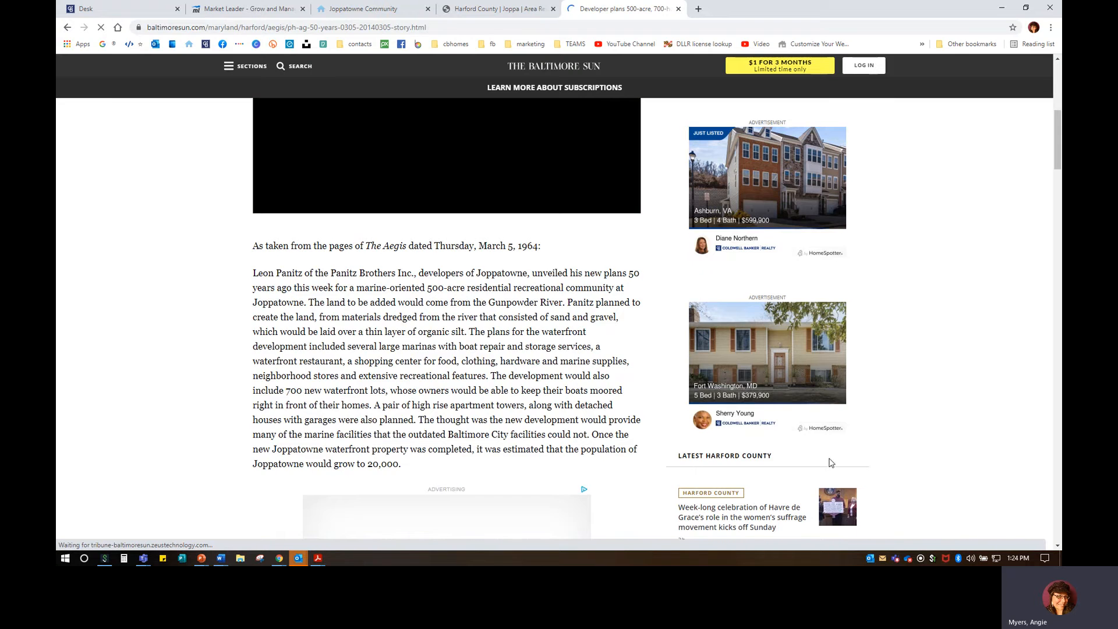
scroll(834, 460, "up", 1)
scroll(832, 456, "up", 7)
scroll(822, 456, "down", 5)
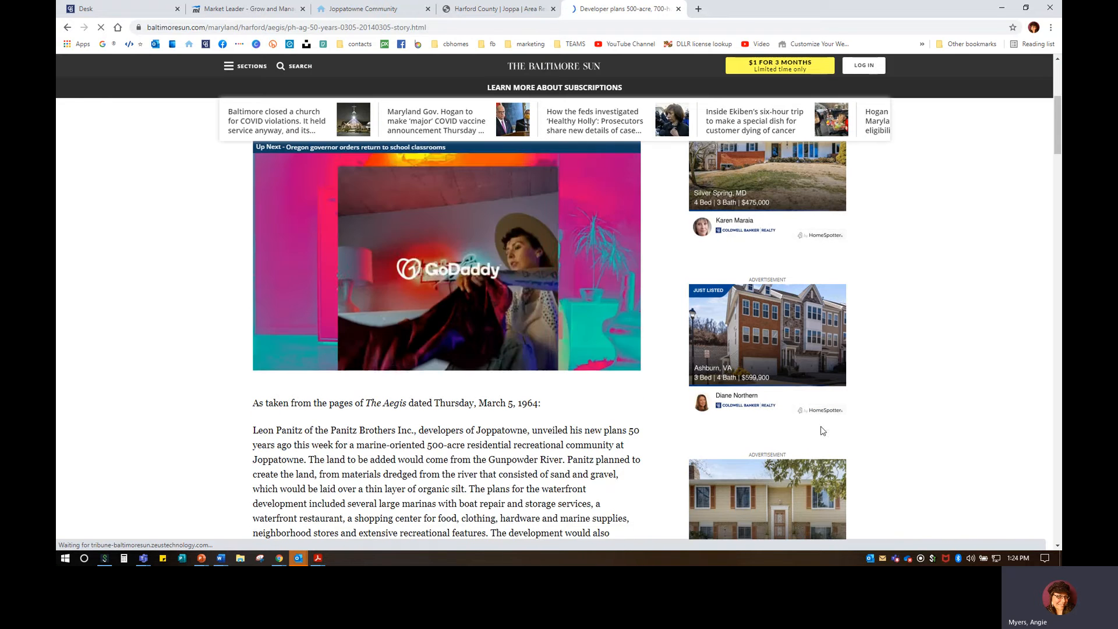
scroll(819, 456, "down", 3)
scroll(880, 363, "up", 3)
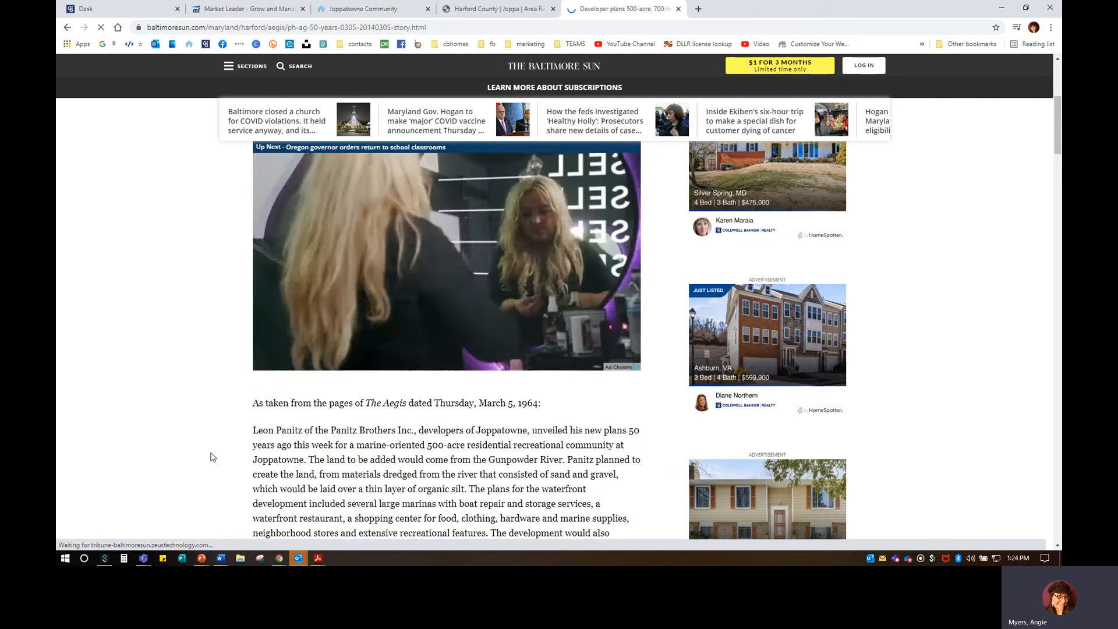
scroll(211, 455, "down", 4)
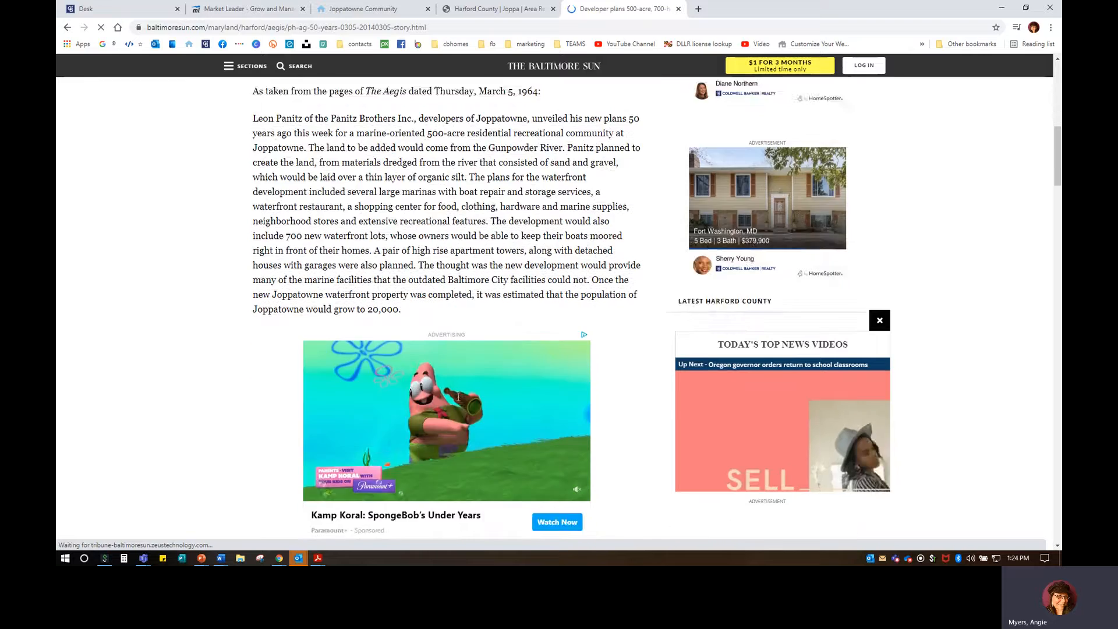
scroll(458, 399, "down", 4)
scroll(458, 398, "down", 12)
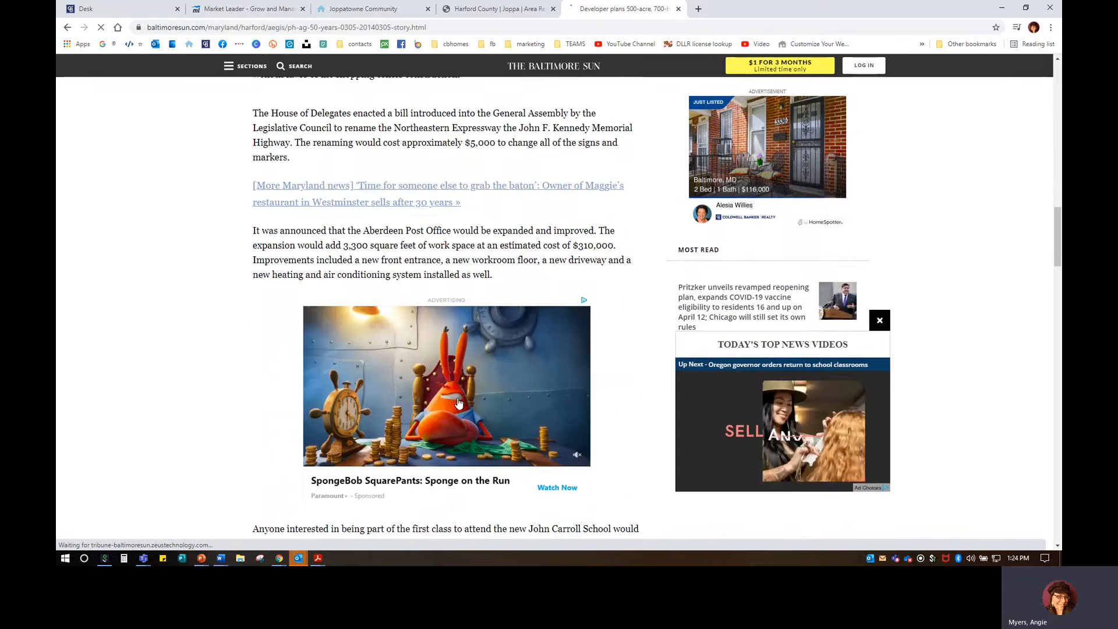
scroll(459, 398, "down", 3)
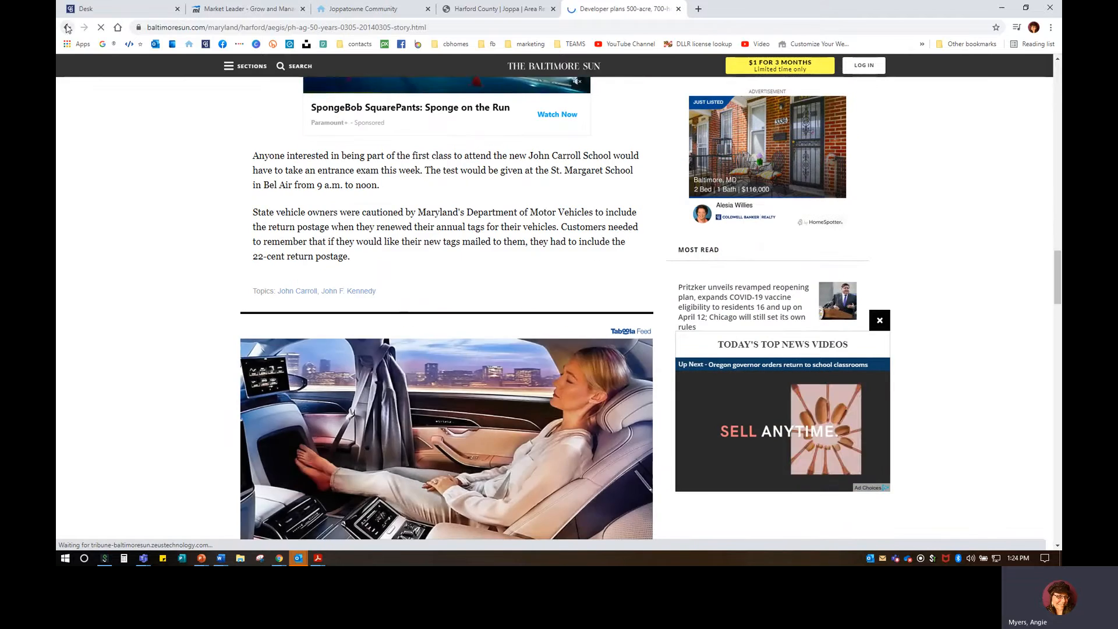
Return to The Dagger's article on Joppatowne's history, skim it, close it, and go back to the Market Leader community editor
key("alt+Left")
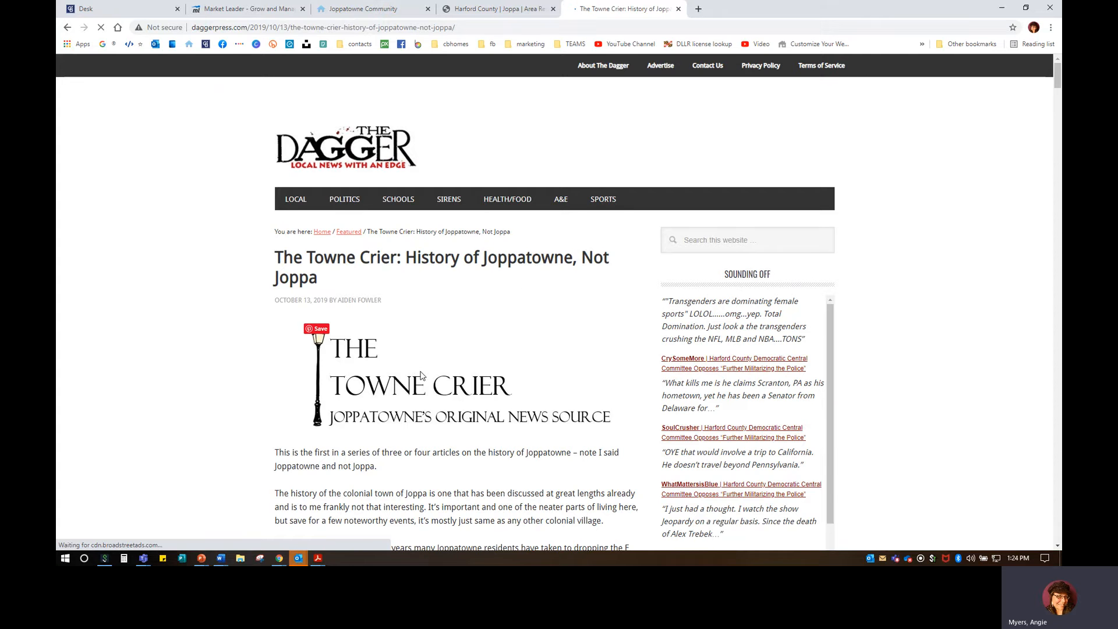
scroll(416, 369, "down", 15)
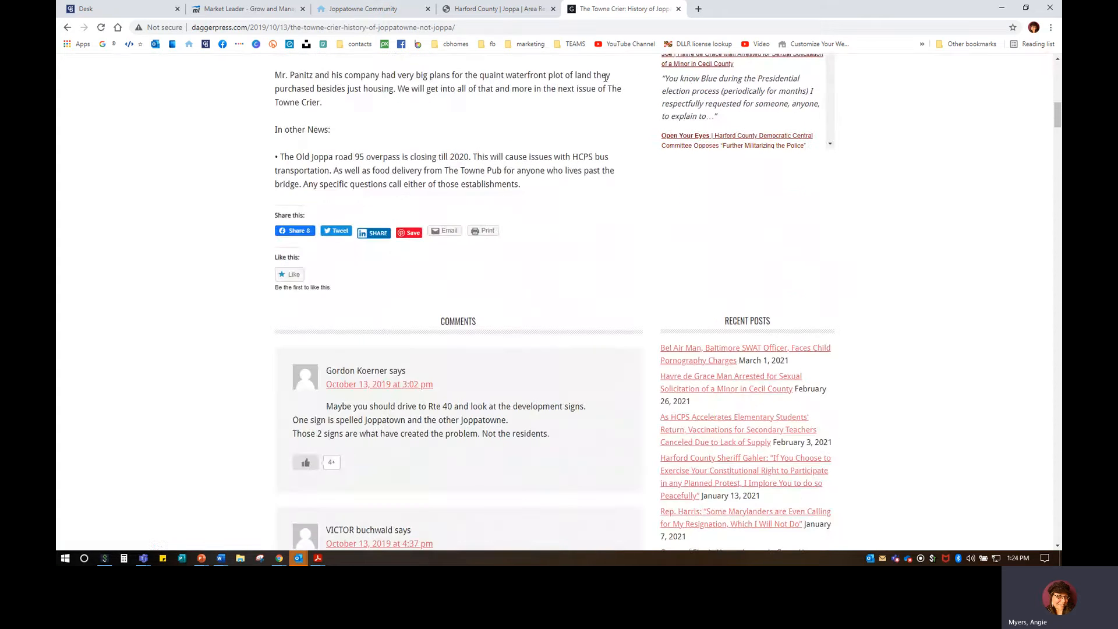
left_click(679, 9)
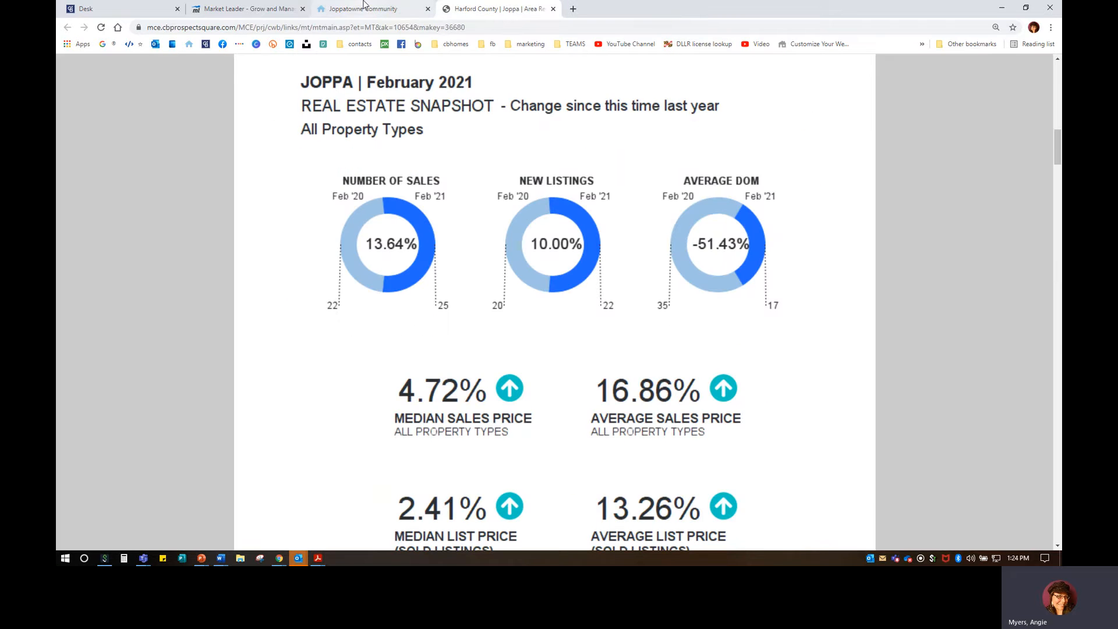
left_click(256, 9)
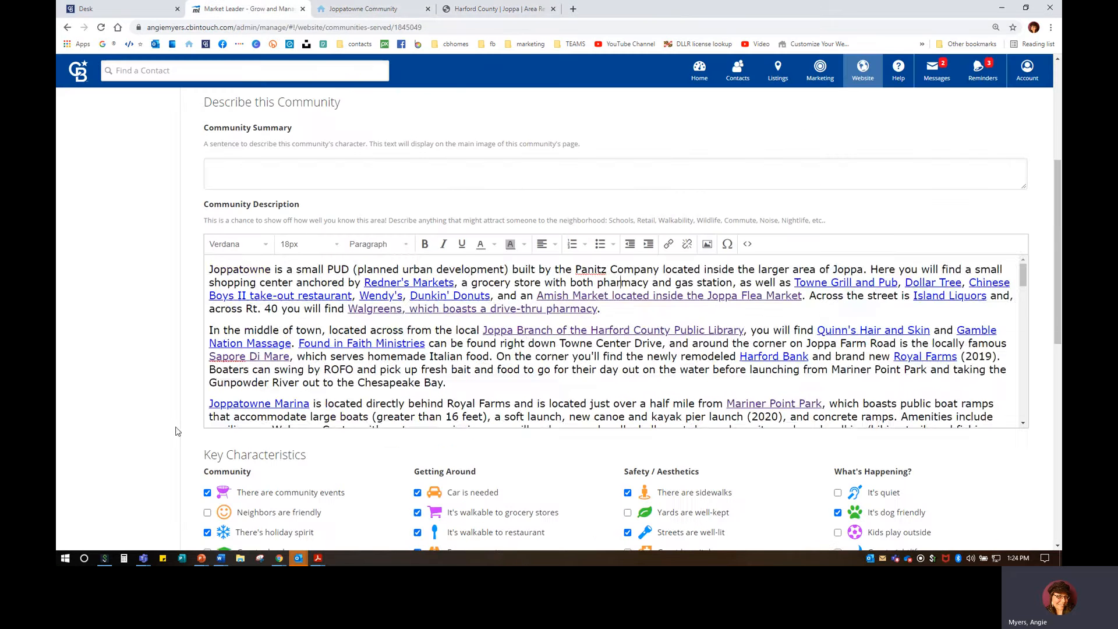
Examine the "Click here to view an updated Area Report" link and the embedded Joppa Real Estate Area Report in the Community Description
scroll(337, 361, "down", 10)
scroll(249, 402, "down", 8)
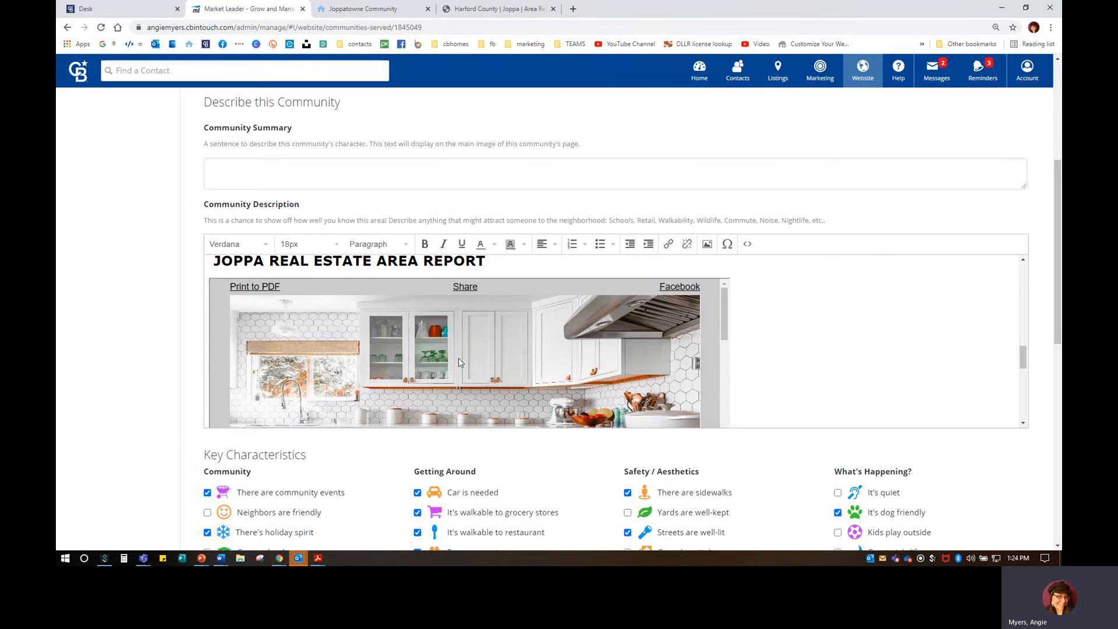
scroll(458, 358, "up", 1)
scroll(520, 319, "down", 2)
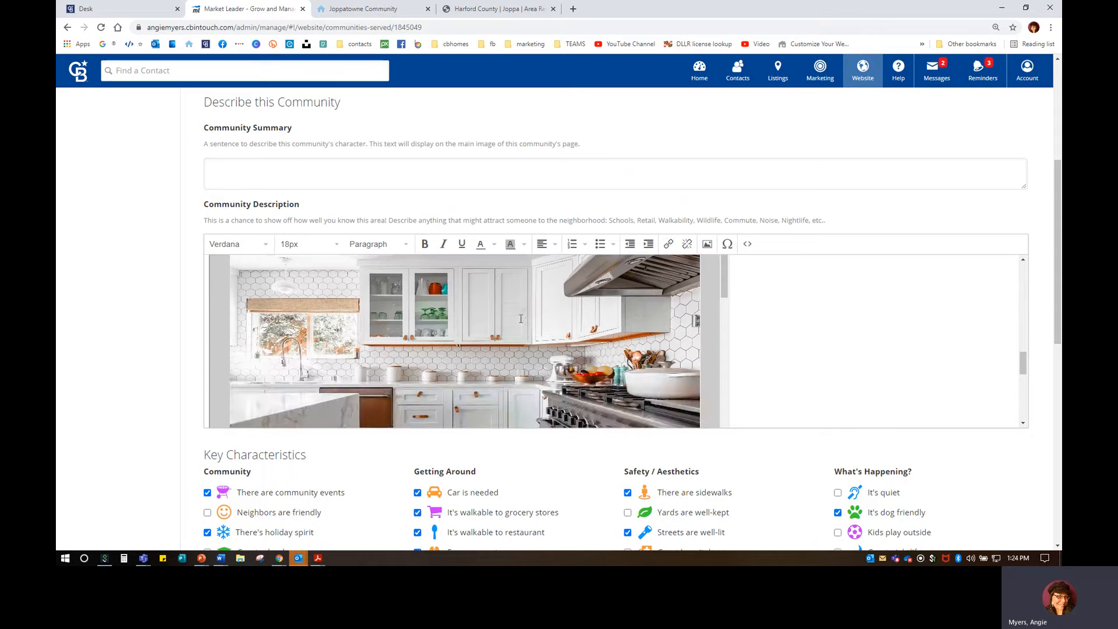
scroll(525, 341, "up", 2)
scroll(285, 313, "up", 1)
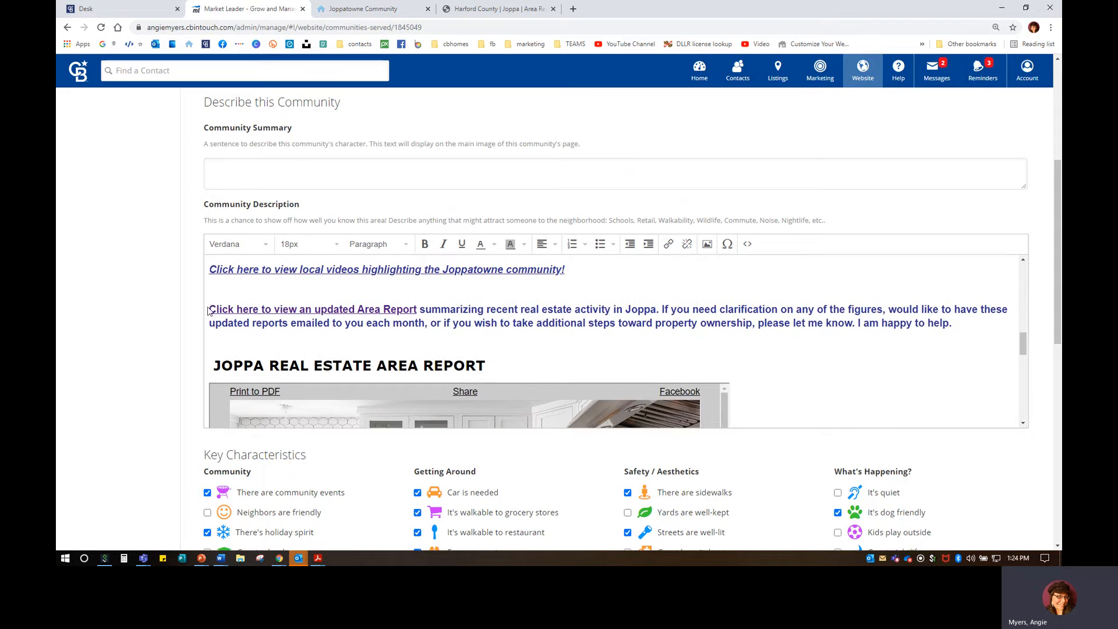
left_click_drag(208, 310, 432, 311)
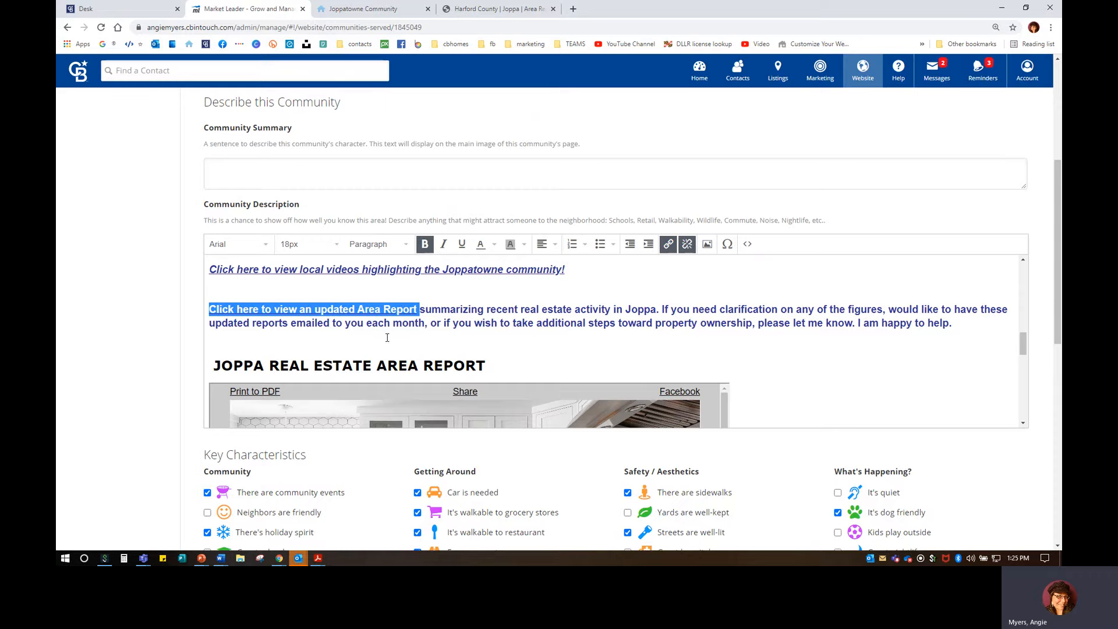
left_click(415, 333)
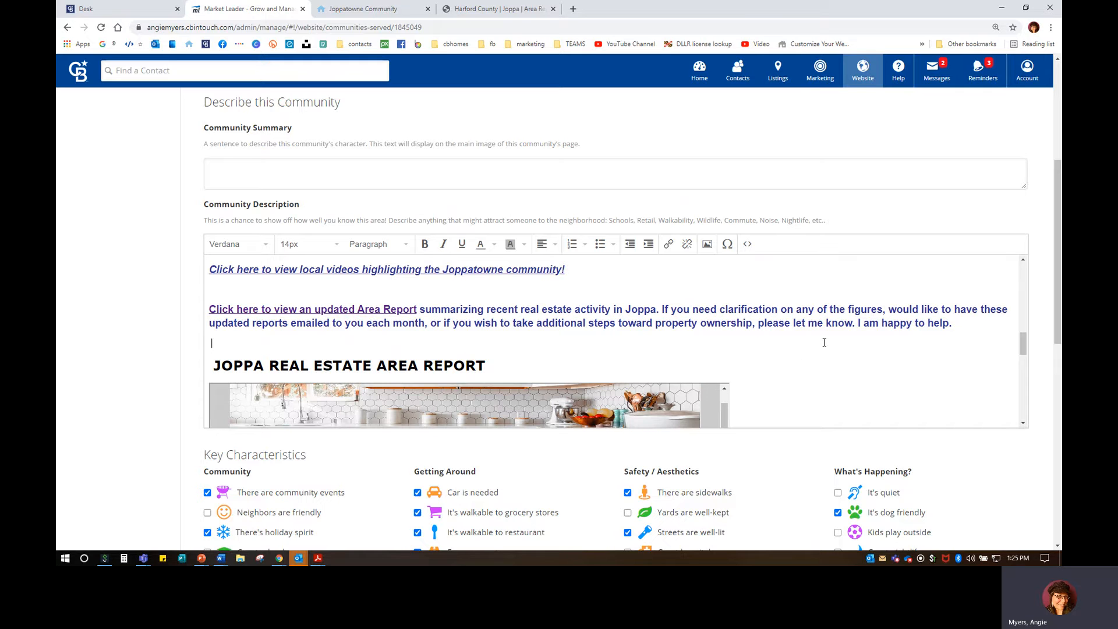
scroll(759, 378, "down", 1)
scroll(759, 378, "down", 1)
scroll(759, 378, "up", 1)
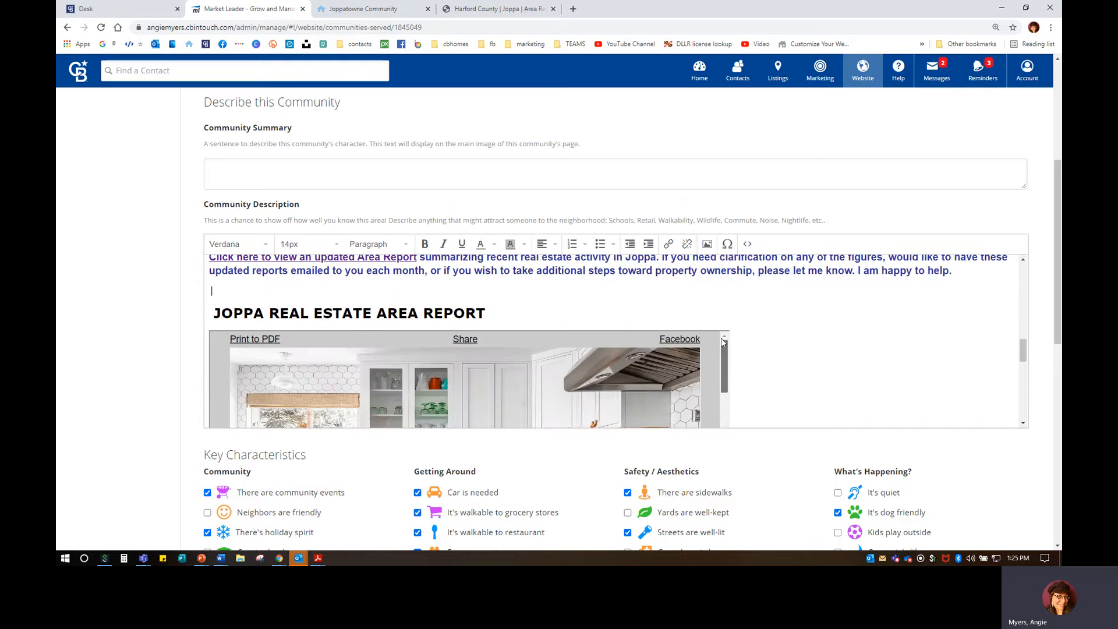
Examine the embedded Joppa Real Estate Area Report on the published Joppatowne Community page
left_click(364, 9)
scroll(327, 332, "down", 10)
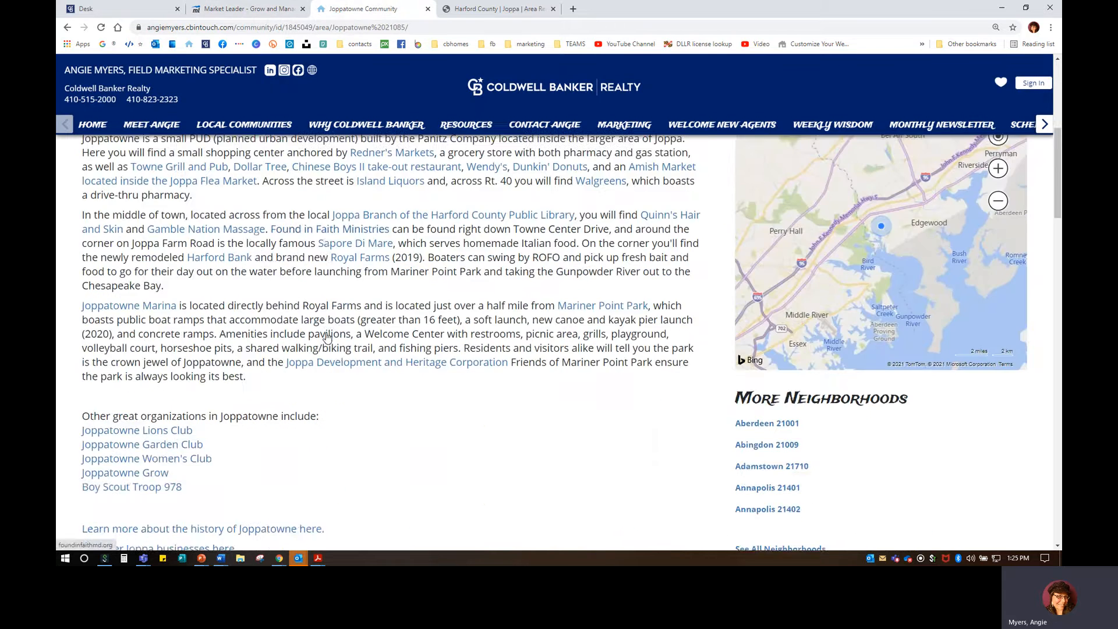
scroll(328, 332, "down", 1)
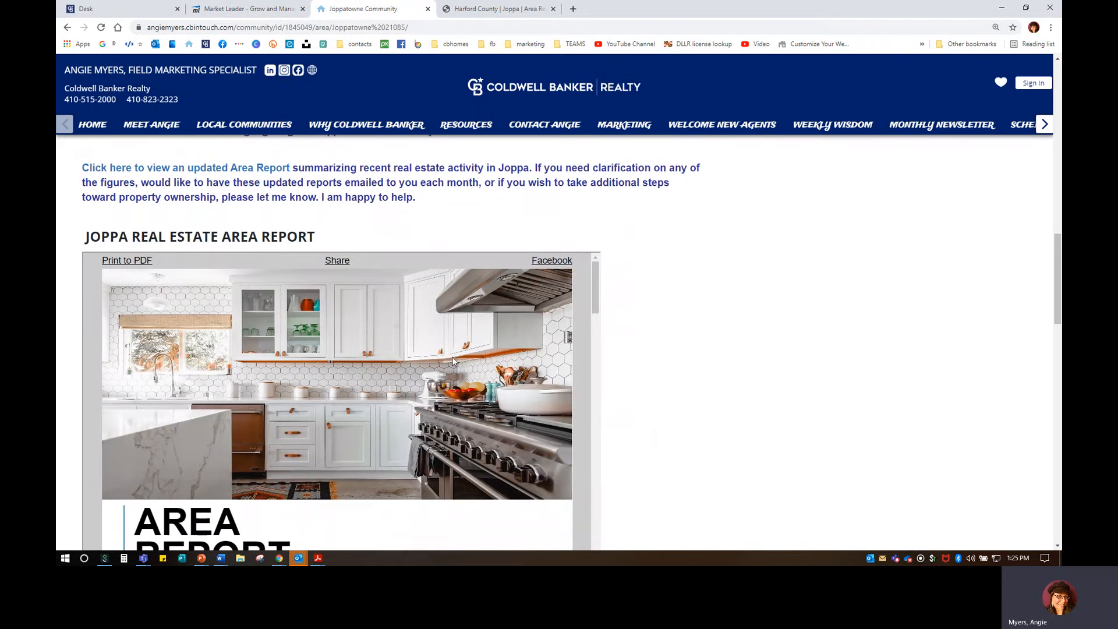
scroll(401, 390, "down", 15)
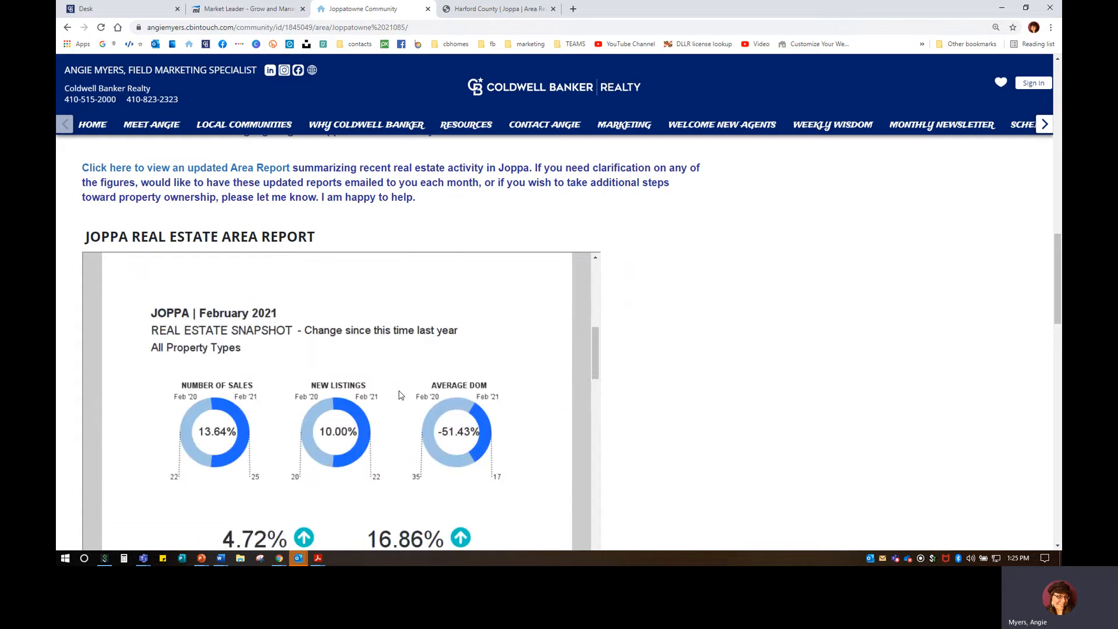
scroll(401, 395, "down", 3)
scroll(400, 395, "up", 18)
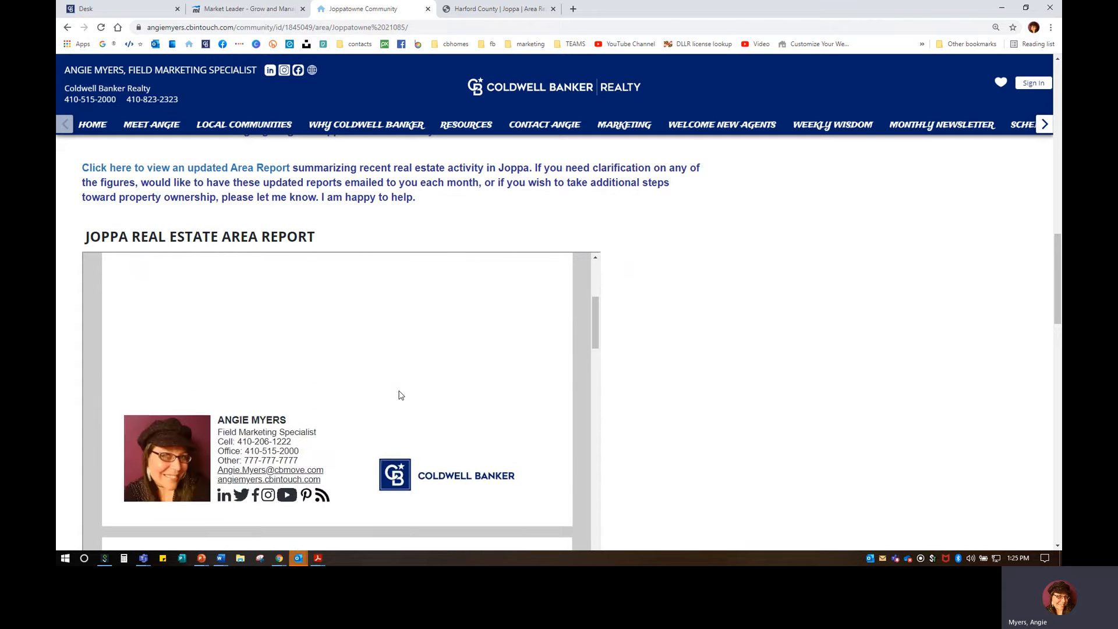
scroll(661, 373, "down", 3)
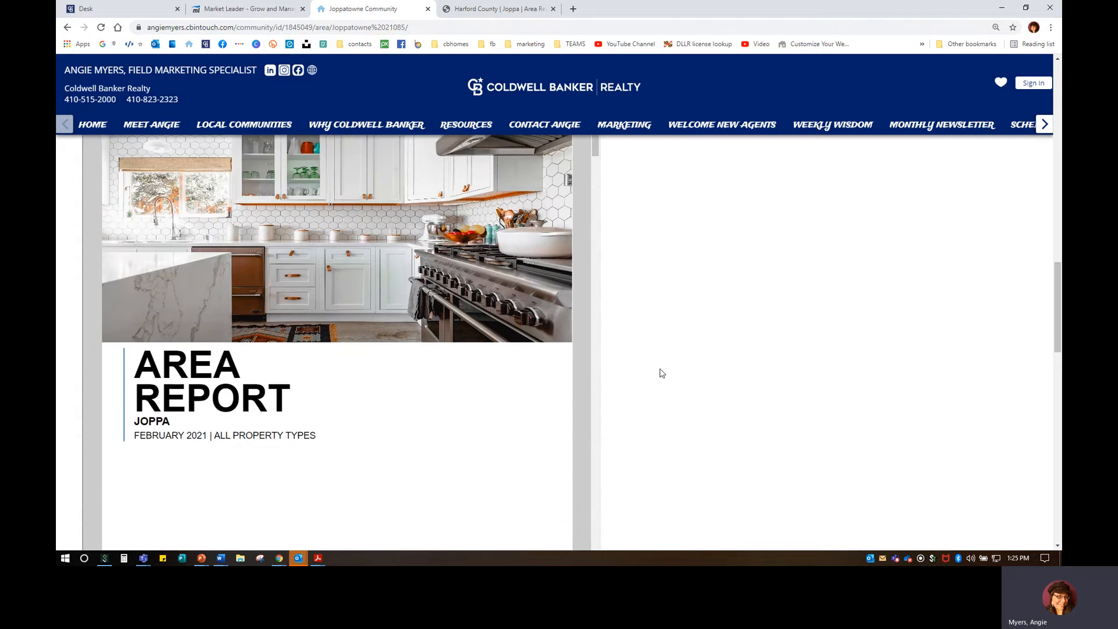
scroll(661, 373, "up", 2)
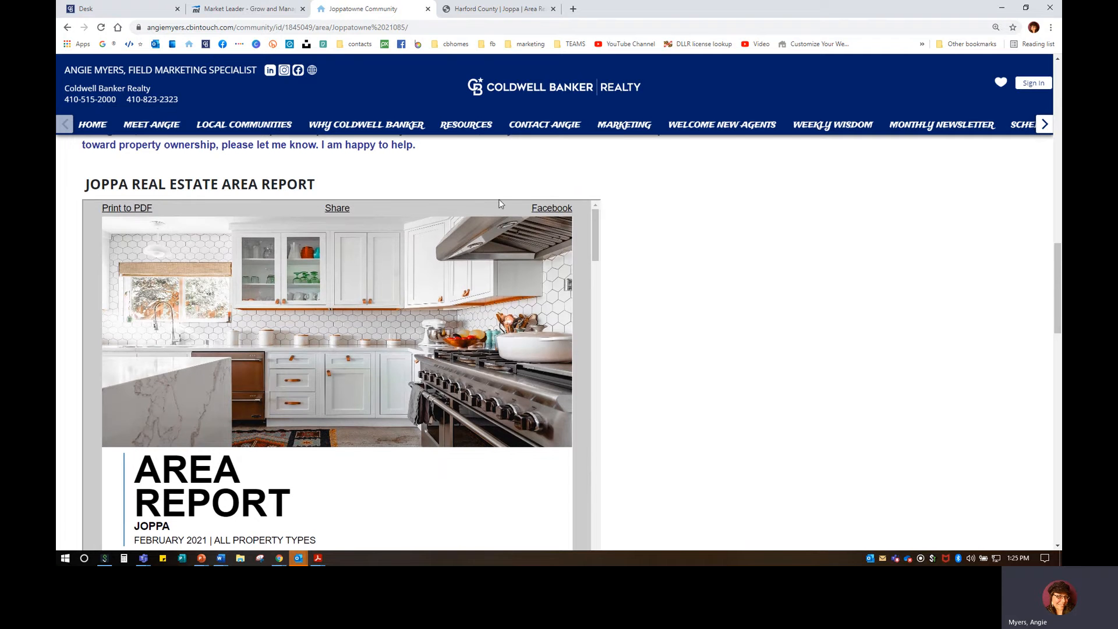
Open the Community Description's source code in the editor and find the area report iframe at its end
left_click(245, 9)
scroll(302, 337, "up", 1)
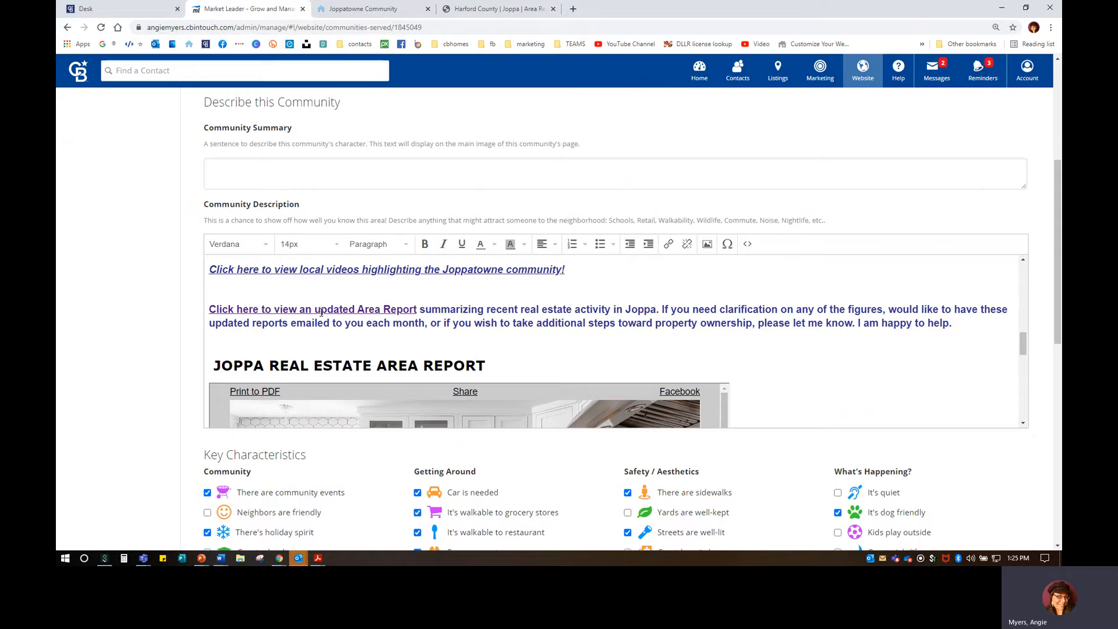
scroll(670, 377, "down", 3)
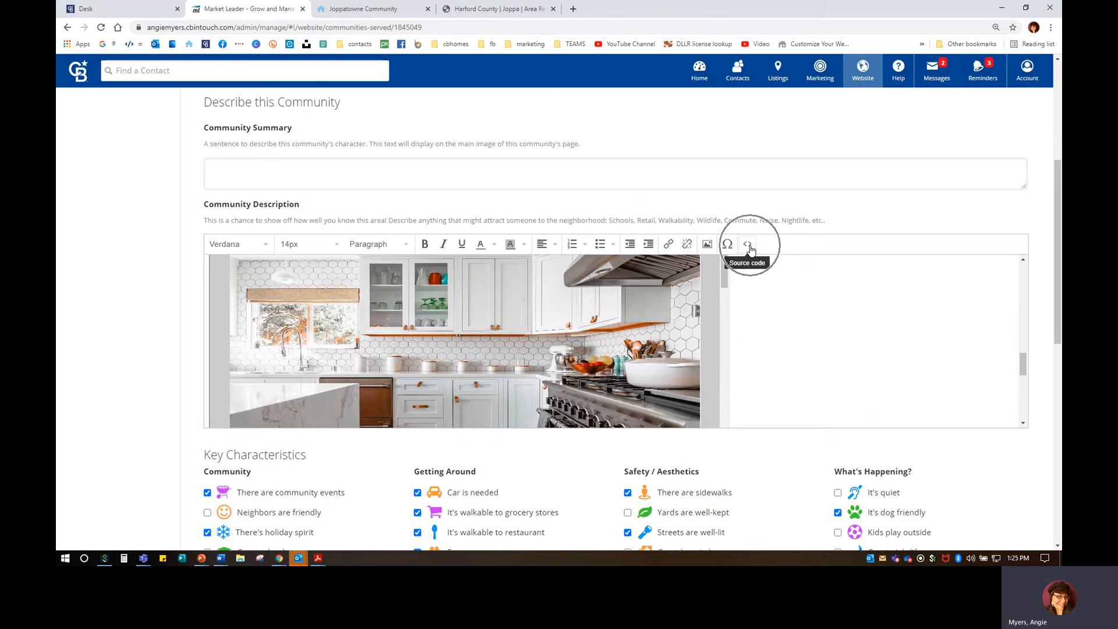
left_click(749, 247)
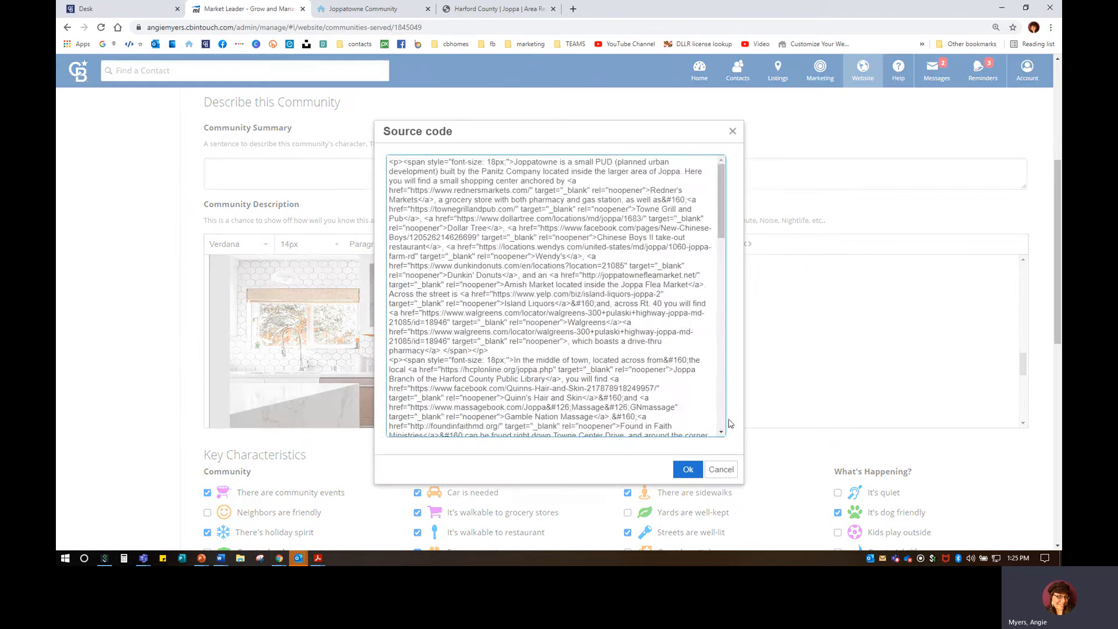
scroll(723, 430, "down", 1)
scroll(723, 429, "down", 10)
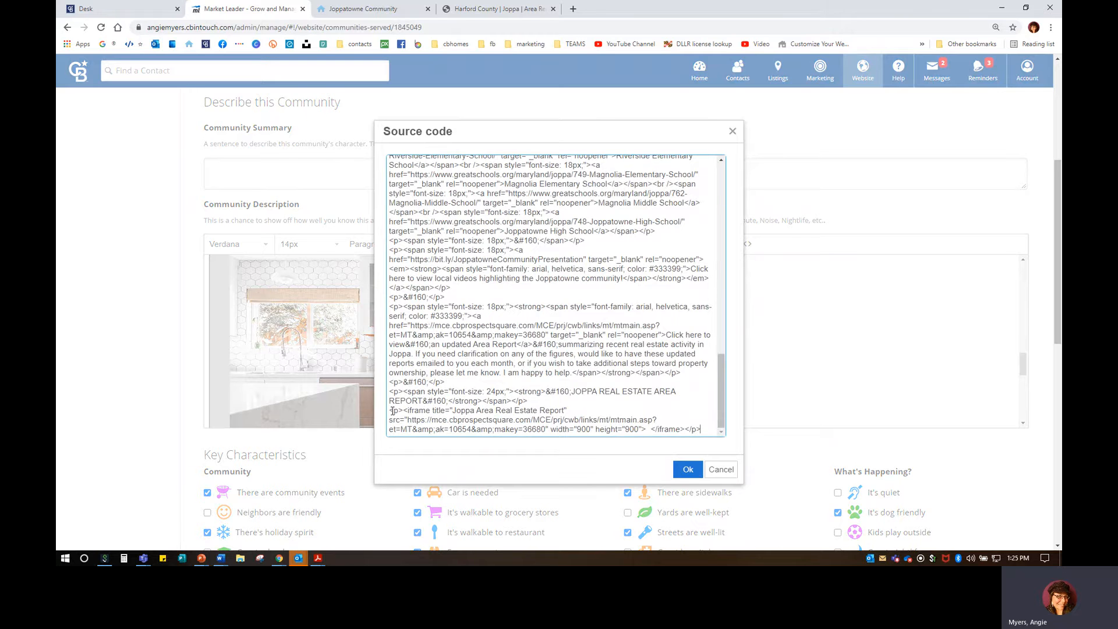
Examine the iframe's full code, title and source URL for the Joppa area report, and close the source code
left_click_drag(405, 411, 709, 431)
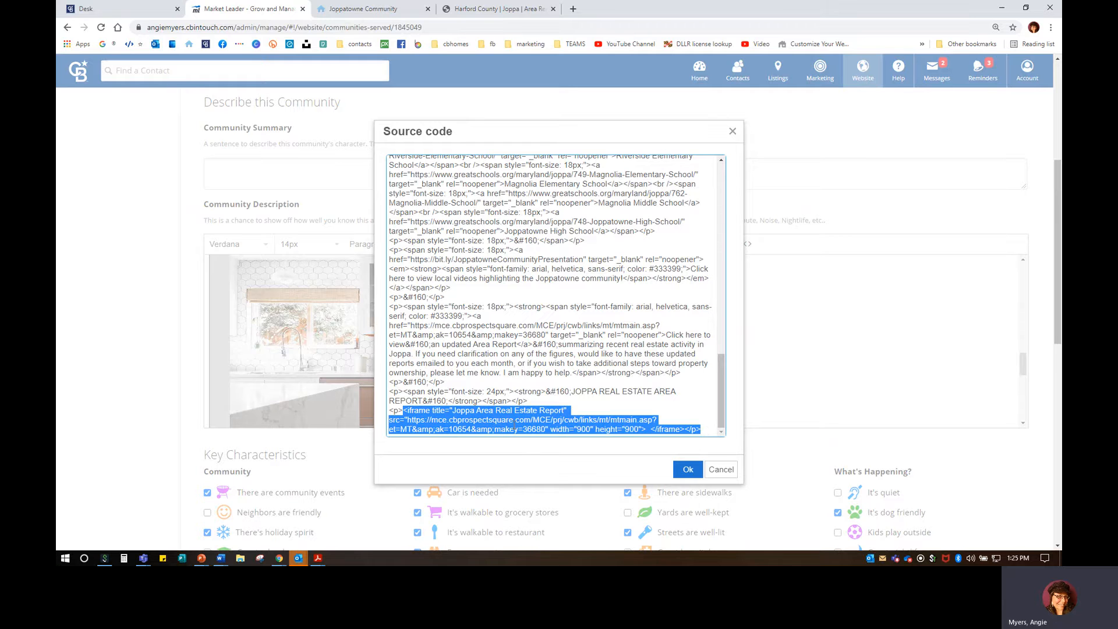
left_click(586, 403)
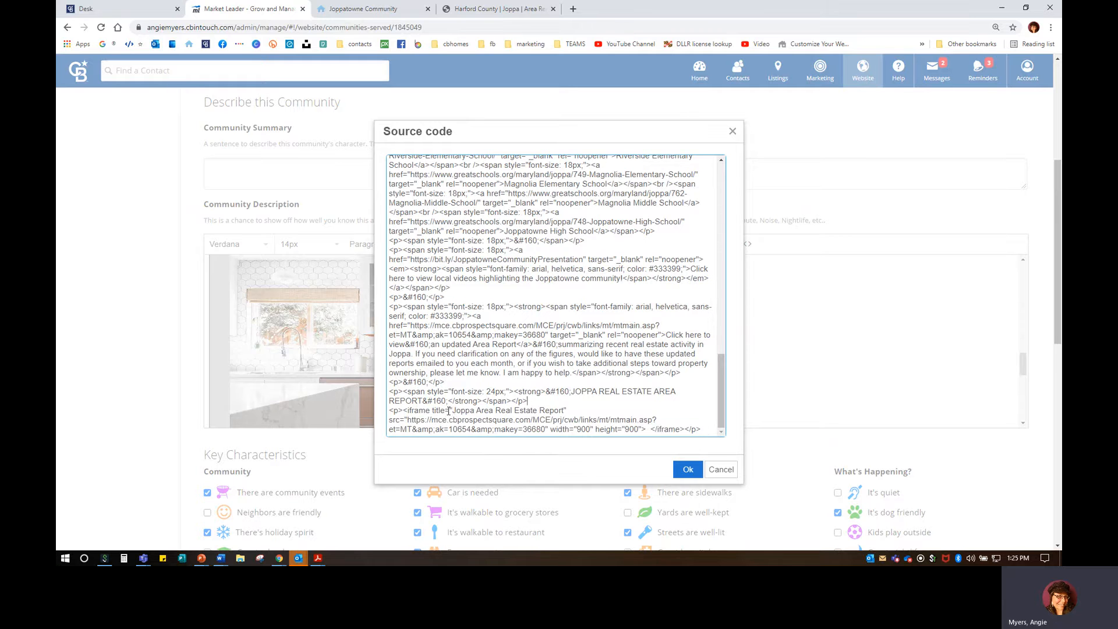
left_click_drag(522, 410, 566, 411)
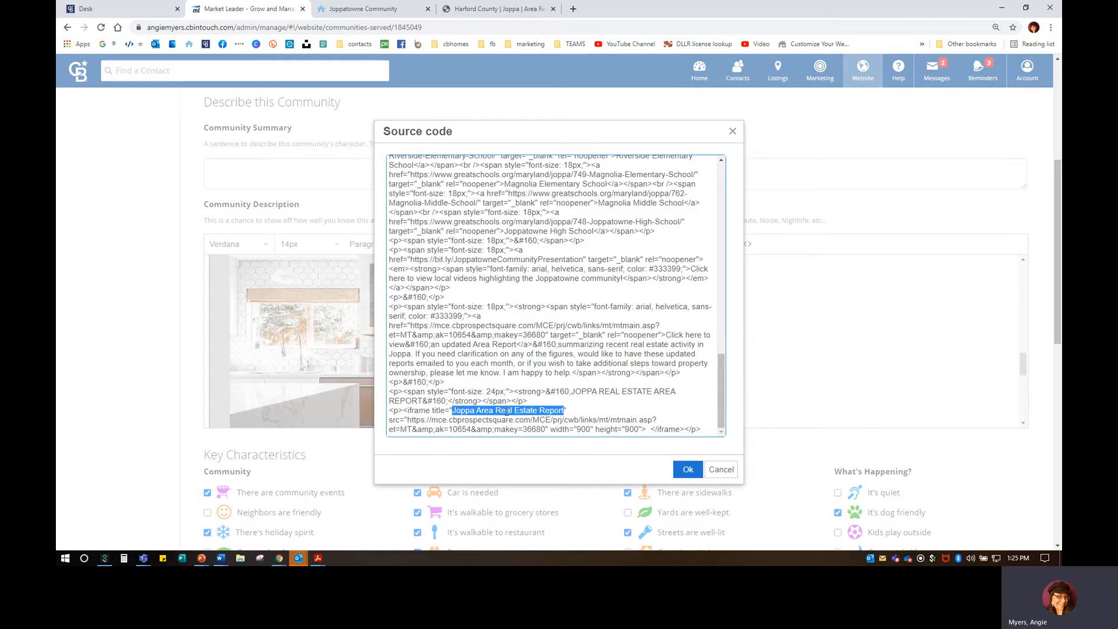
left_click(409, 420)
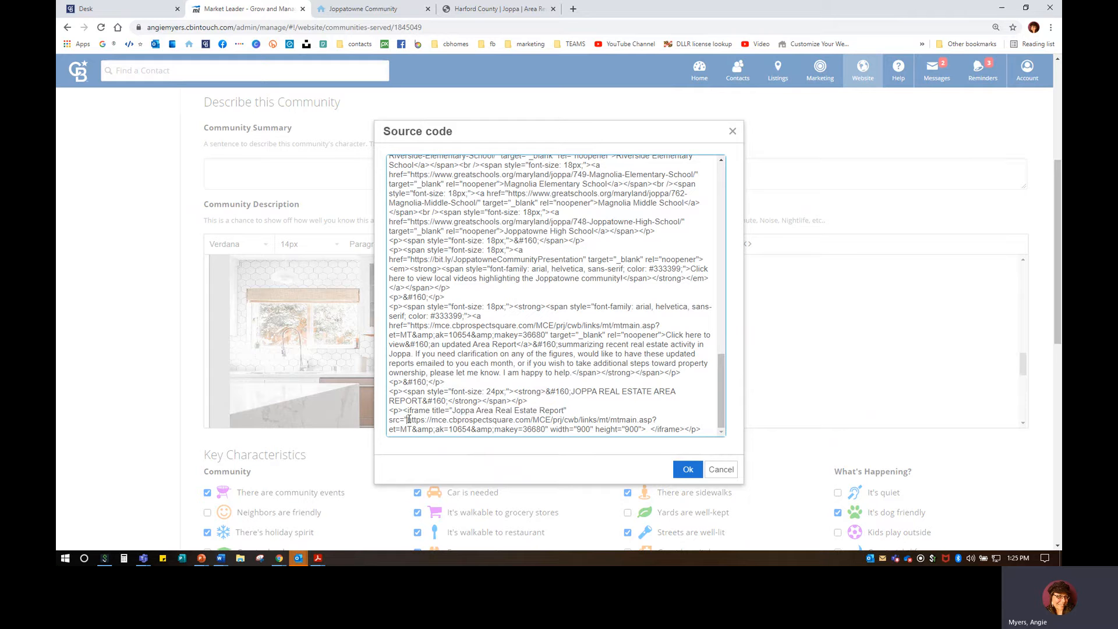
left_click_drag(408, 420, 546, 429)
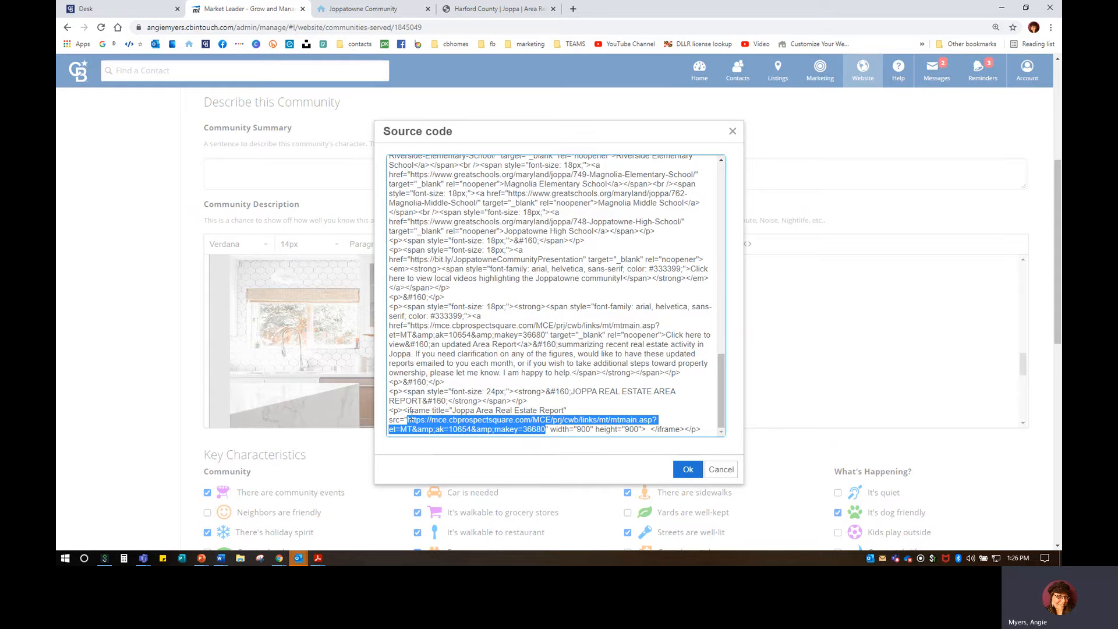
left_click(688, 469)
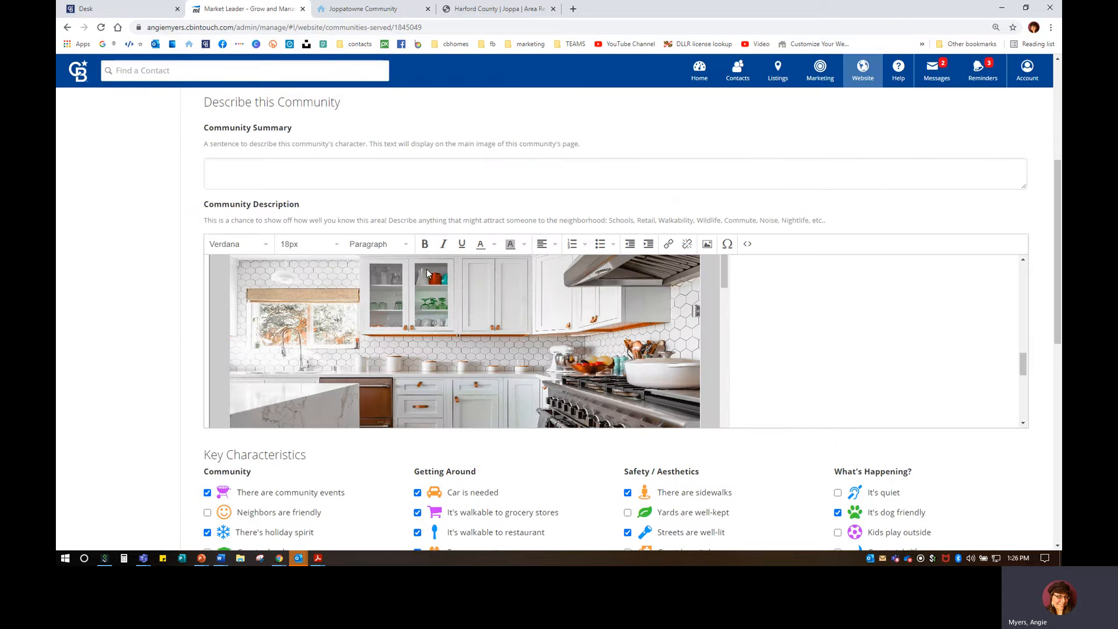
Set the Joppa area report iframe's height to 500 in the source code and check the embedded report in the description
left_click(749, 244)
left_click(721, 423)
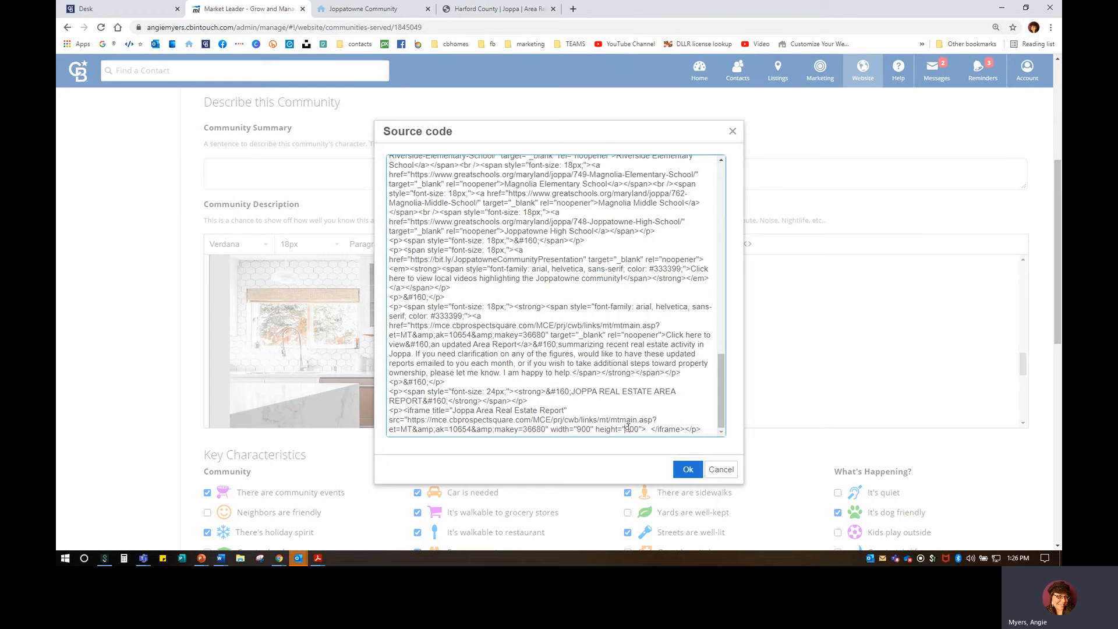
type("5")
left_click(686, 470)
scroll(568, 362, "down", 3)
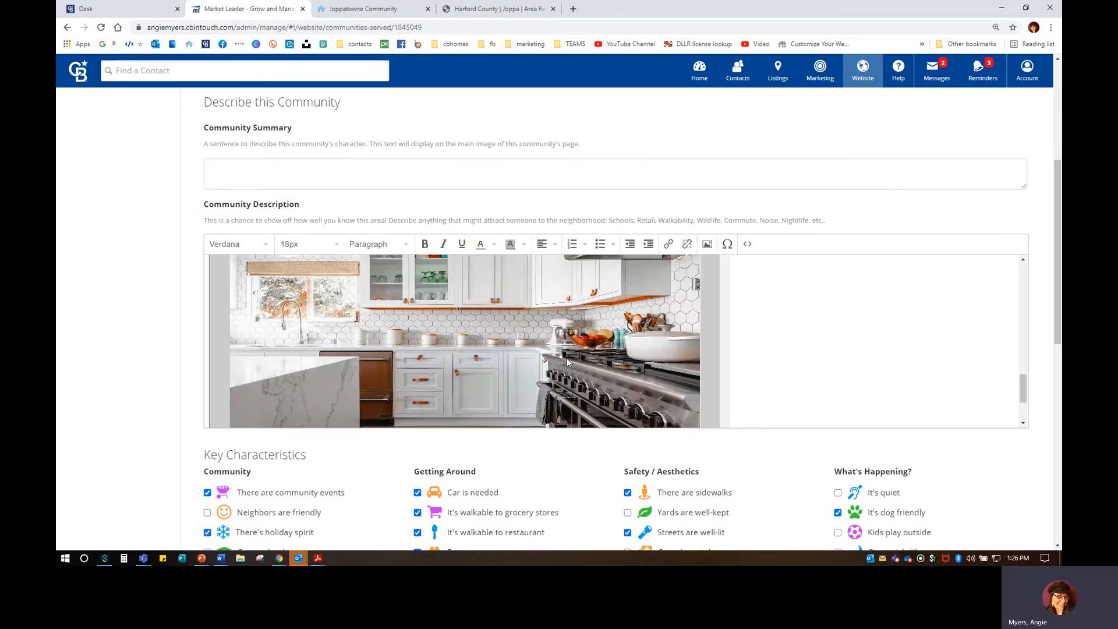
scroll(565, 361, "down", 10)
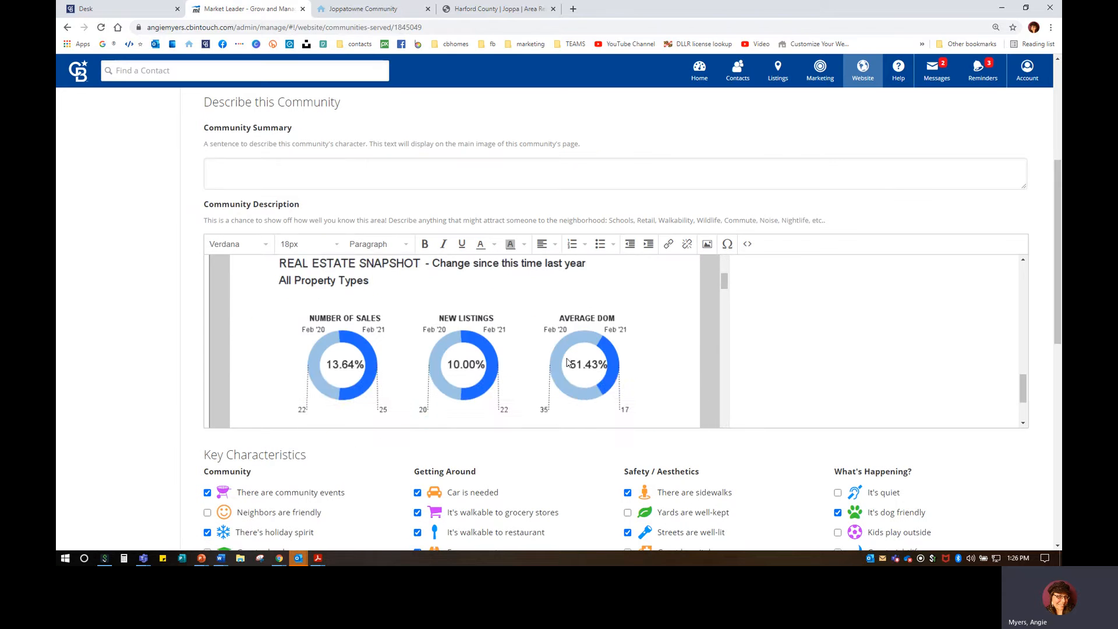
Glance at the published Joppatowne page, and examine the Key Characteristics and Community Images sections in the community editor
left_click(377, 10)
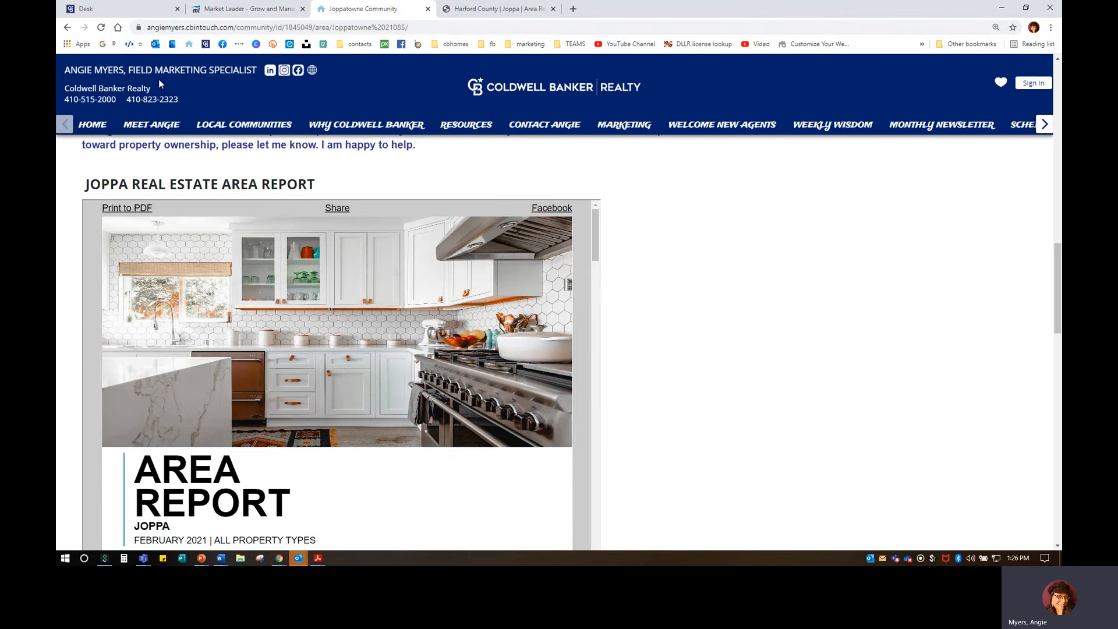
left_click(260, 4)
scroll(451, 380, "down", 5)
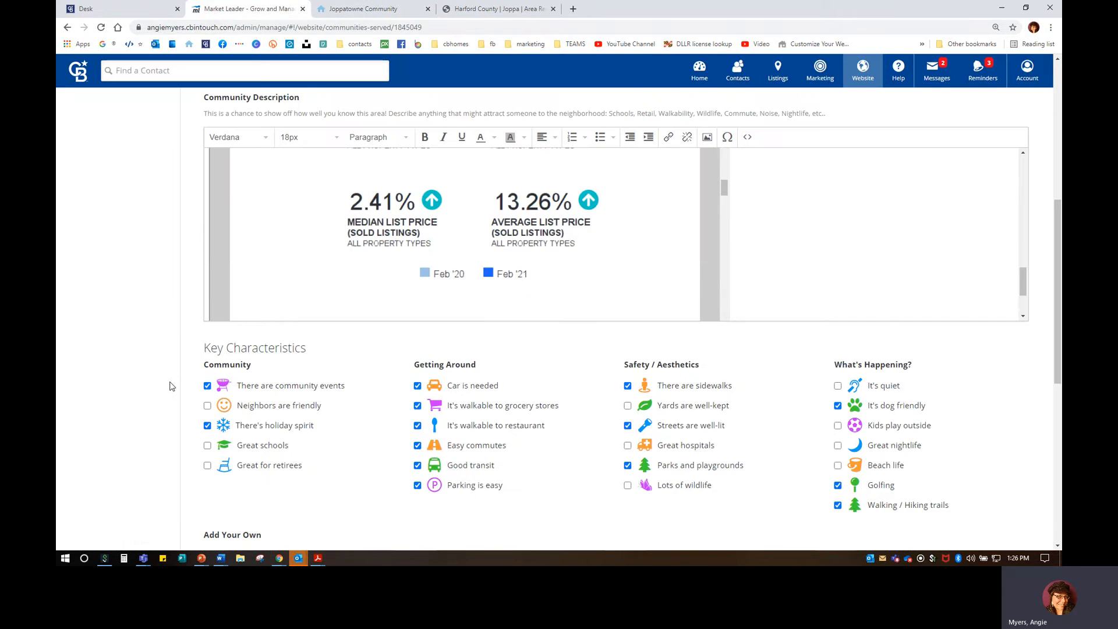
scroll(173, 386, "down", 3)
scroll(170, 382, "up", 4)
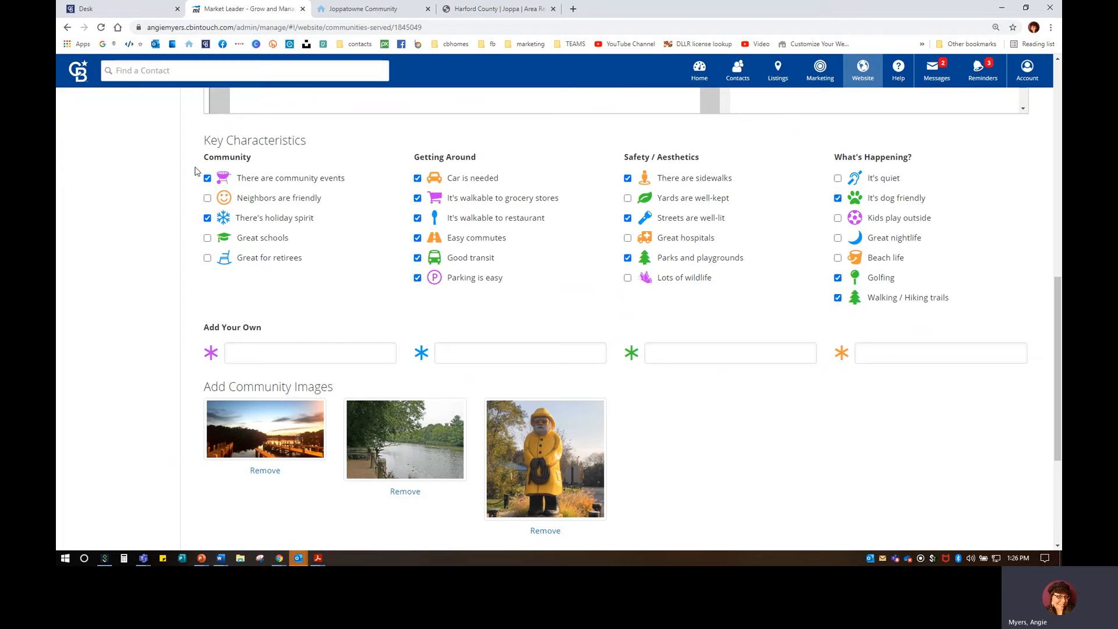
triple_click(217, 138)
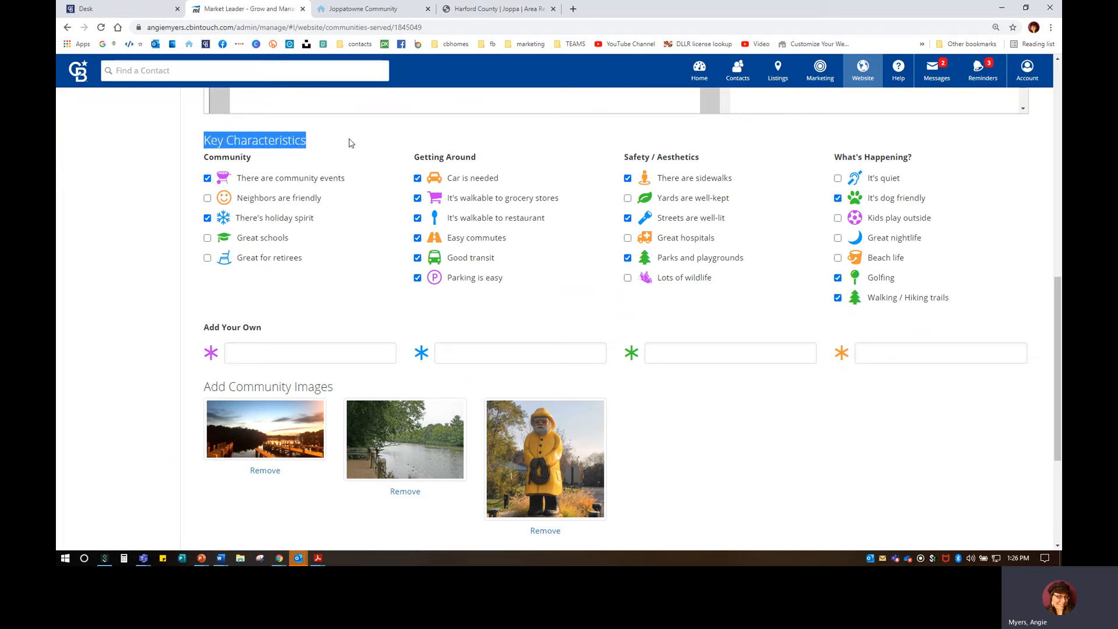
left_click(349, 142)
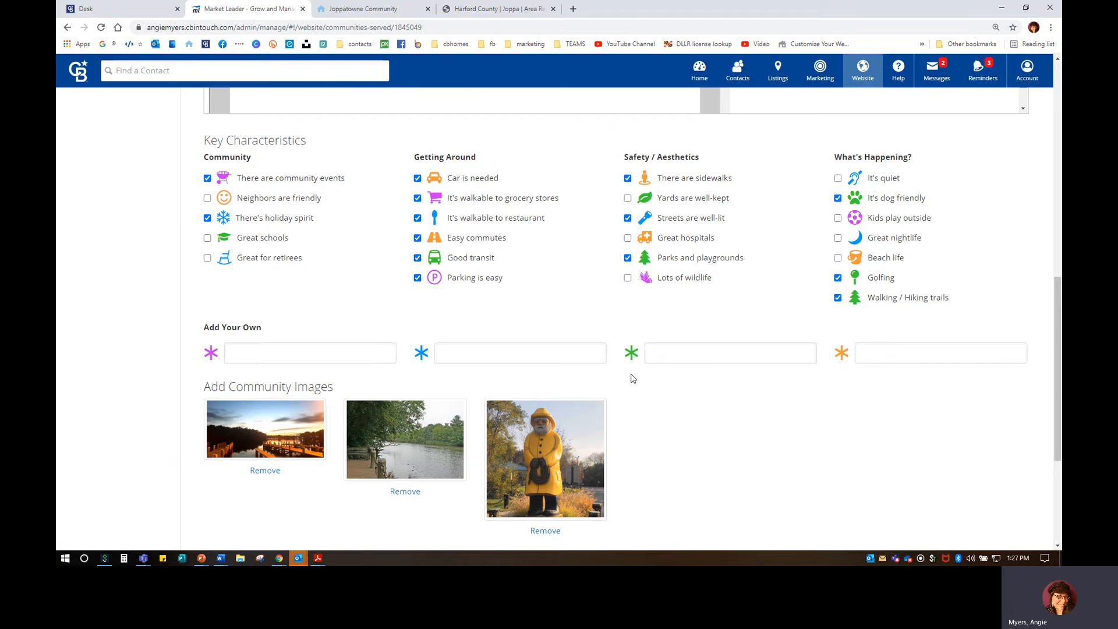
scroll(634, 375, "down", 4)
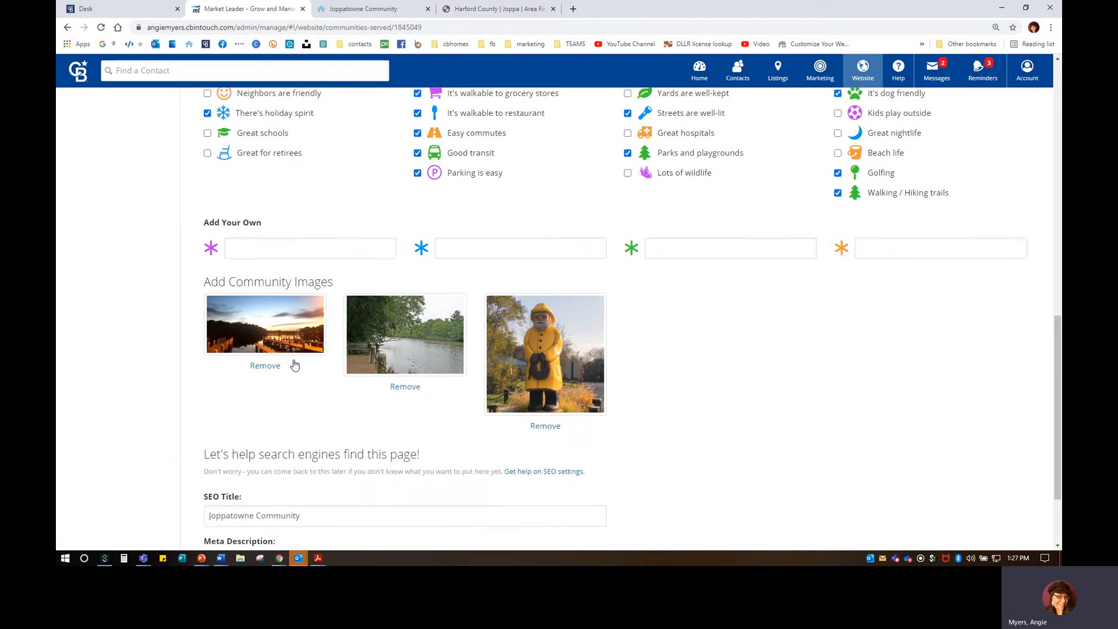
Add Mariner Point Park and Robert Copenhaver Park as the first two custom key characteristics of the community
left_click(327, 140)
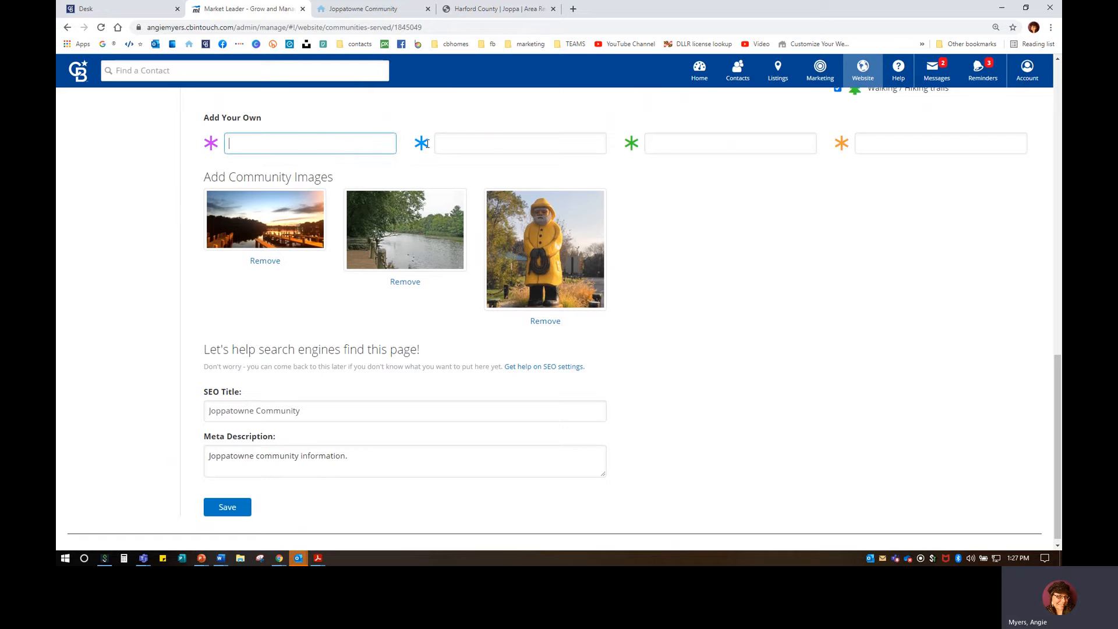
left_click(515, 147)
left_click(913, 143)
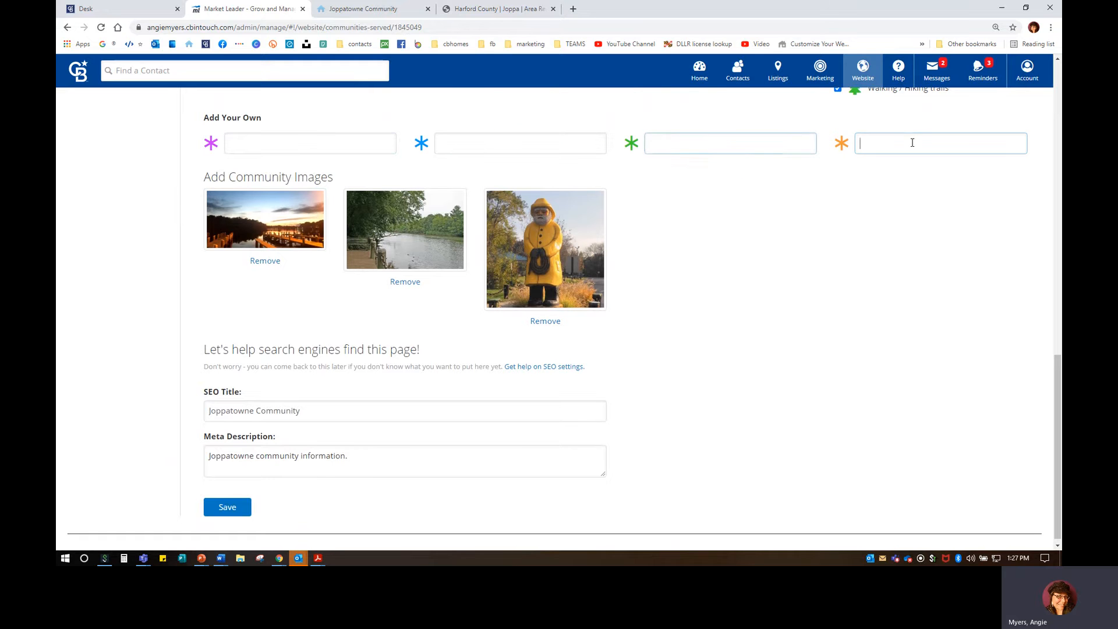
left_click(284, 148)
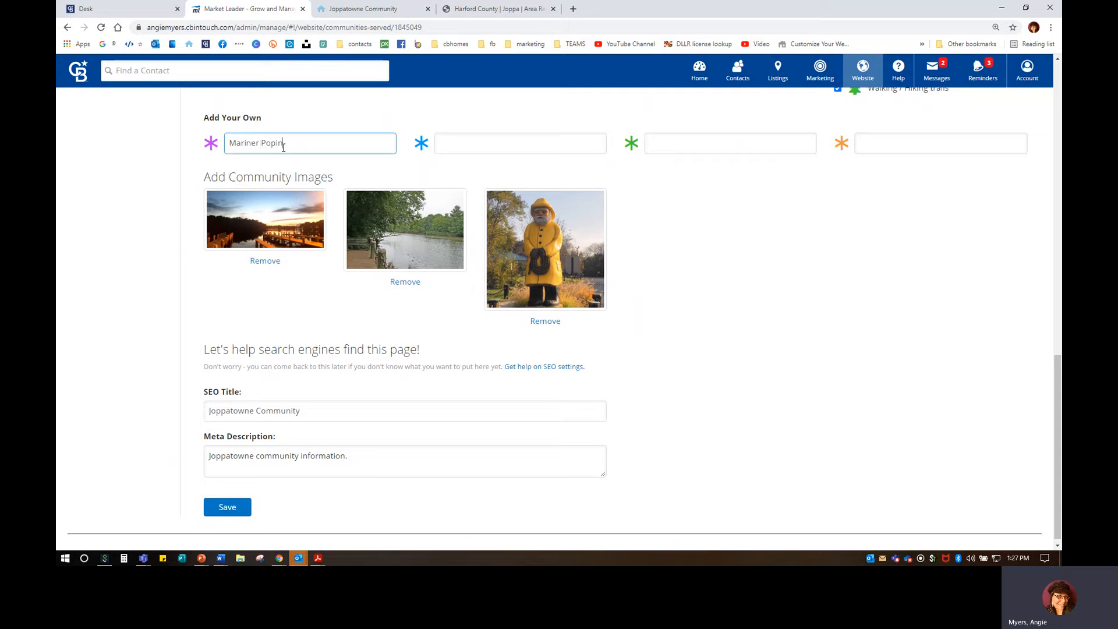
type("Mariner Point Park")
key("Tab")
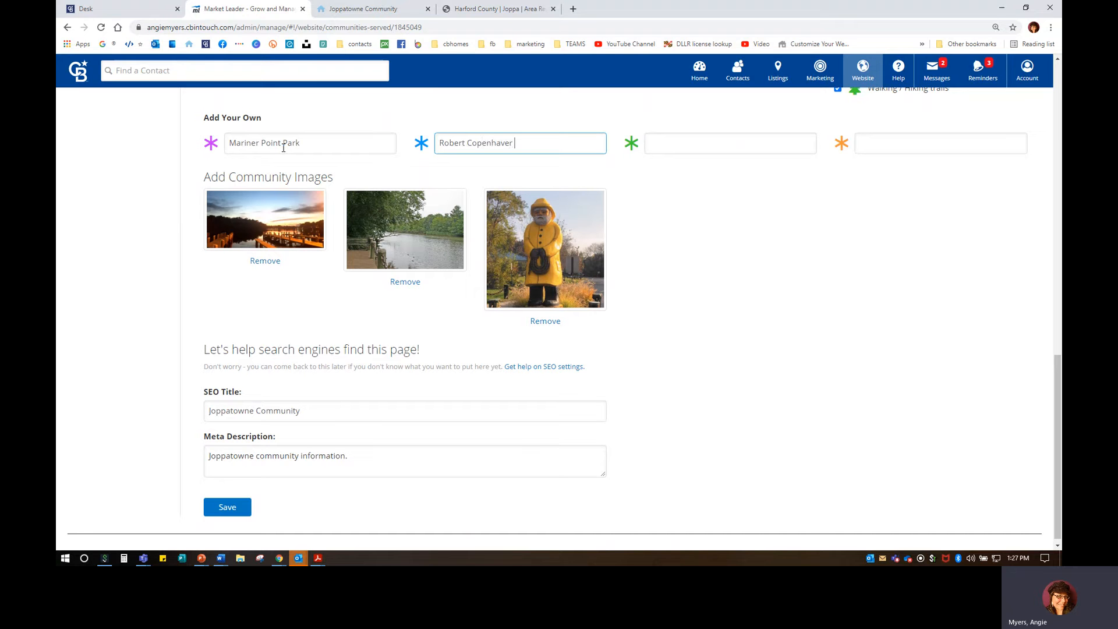
key("Tab")
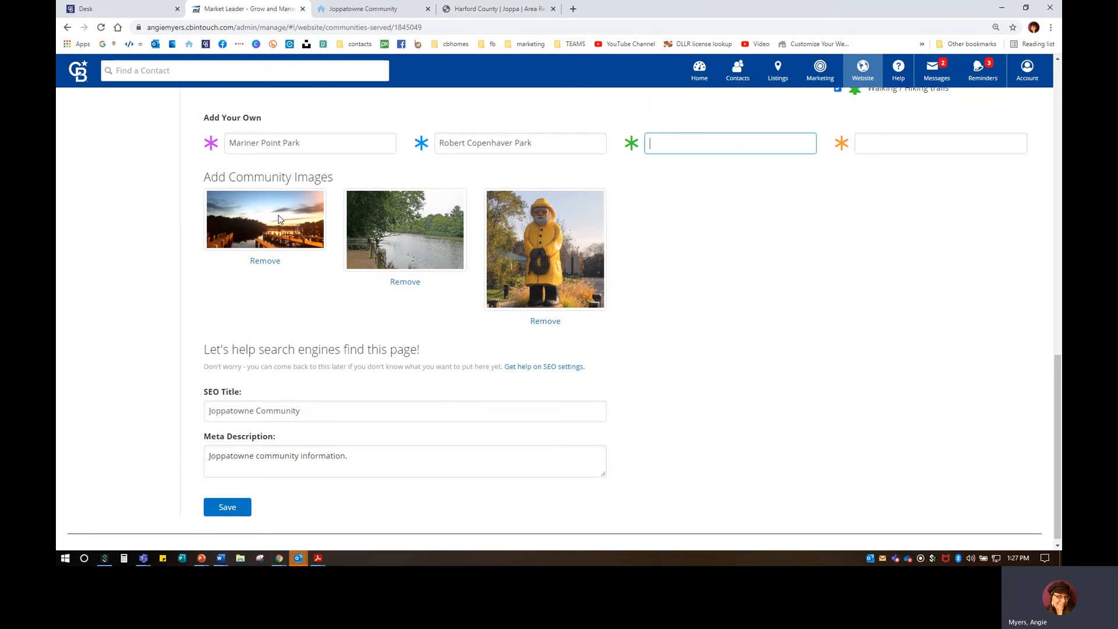
Compare the placement of the three community images on the published Joppatowne page with their order in the editor
left_click(389, 11)
scroll(117, 197, "up", 15)
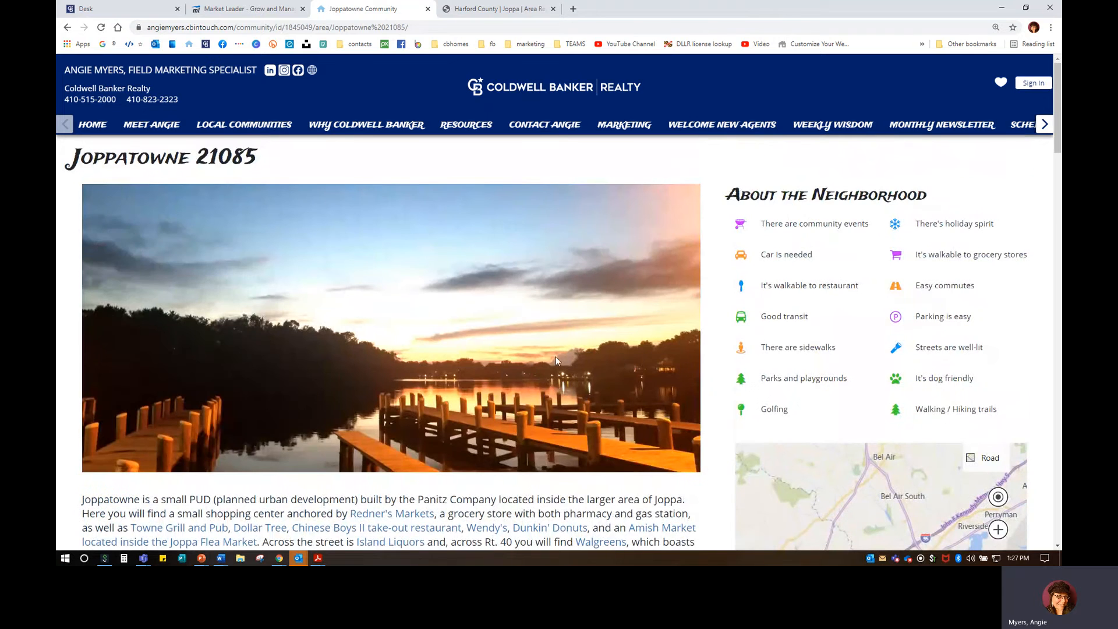
left_click(274, 9)
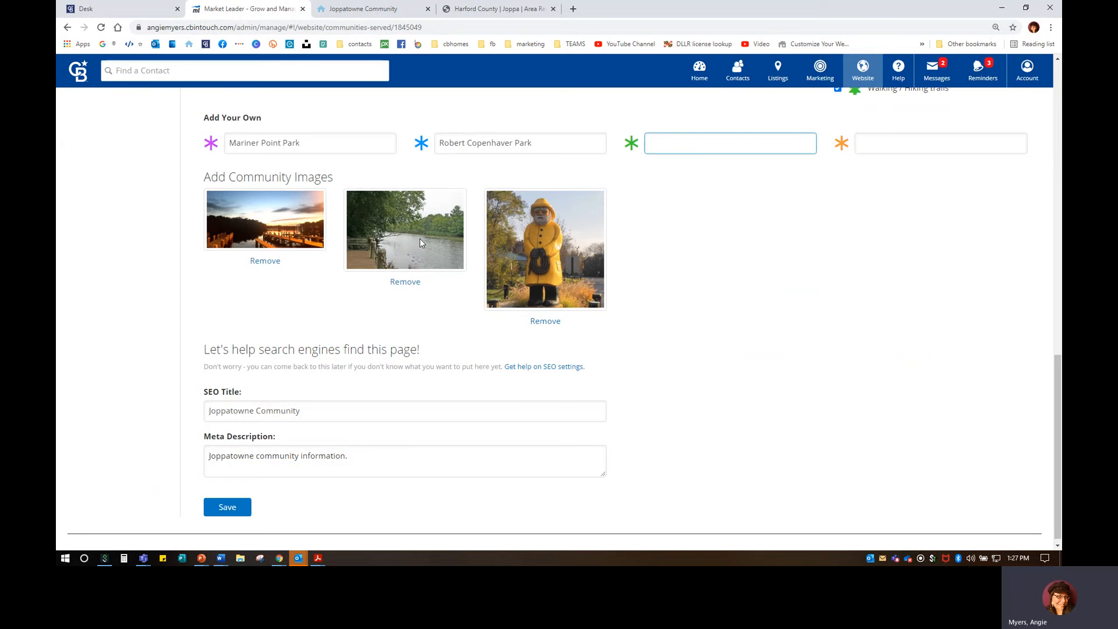
left_click(349, 9)
scroll(436, 370, "down", 15)
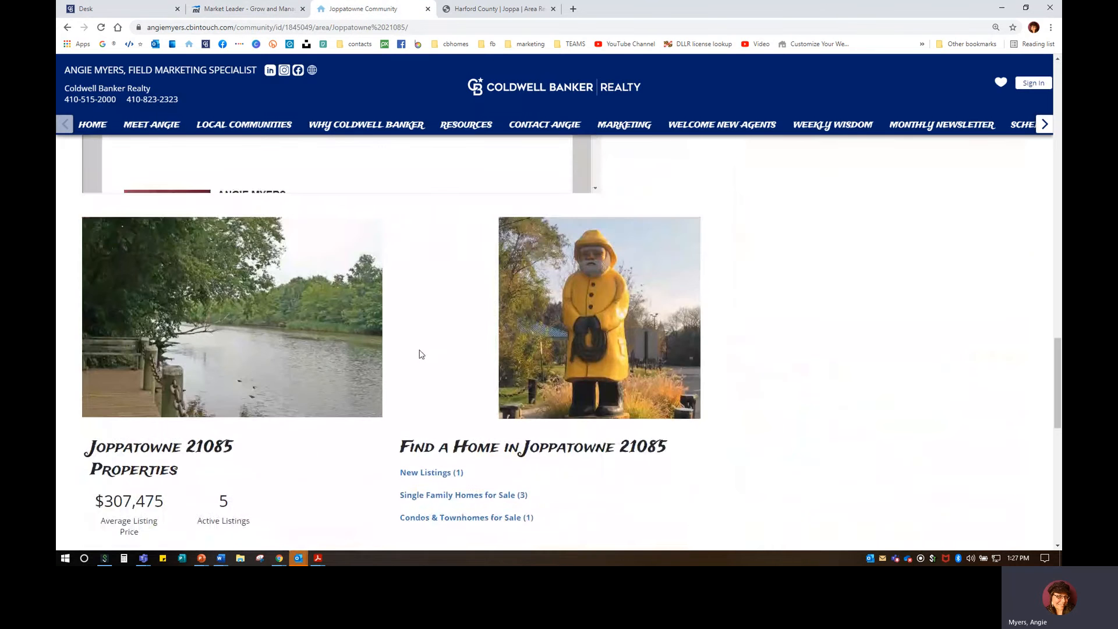
Save the edited community and reload the published Joppatowne page
left_click(251, 9)
left_click(214, 511)
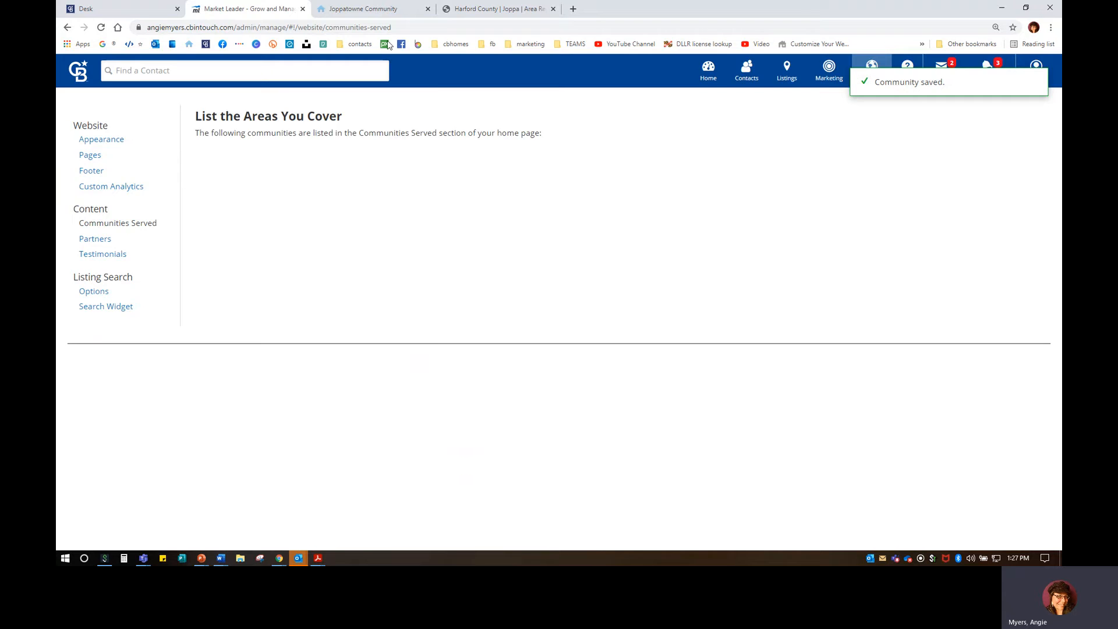
left_click(383, 12)
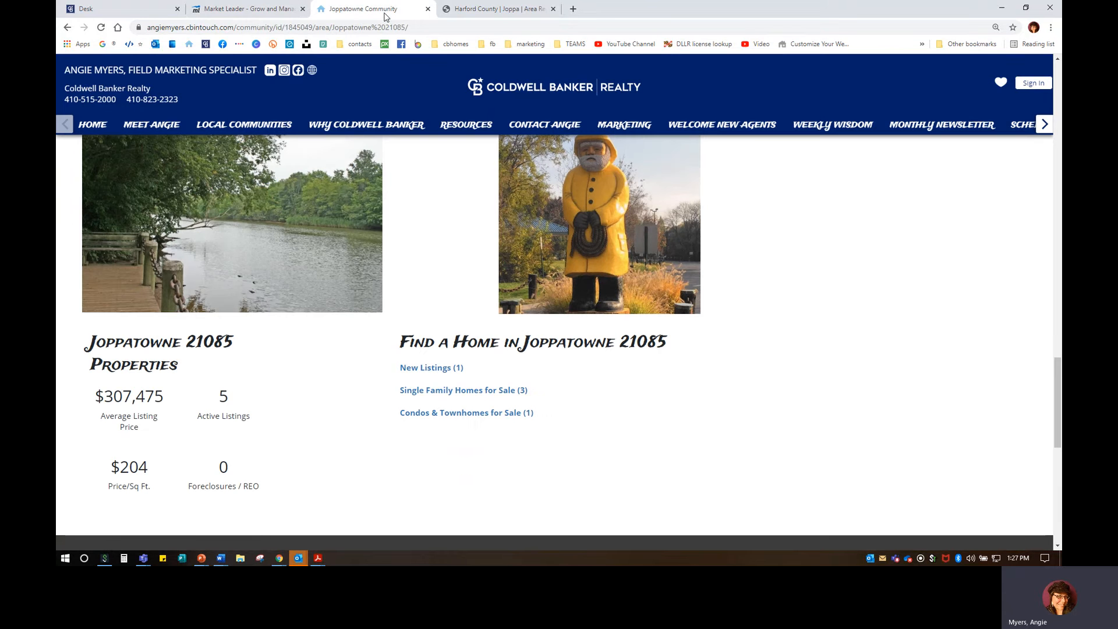
left_click(100, 28)
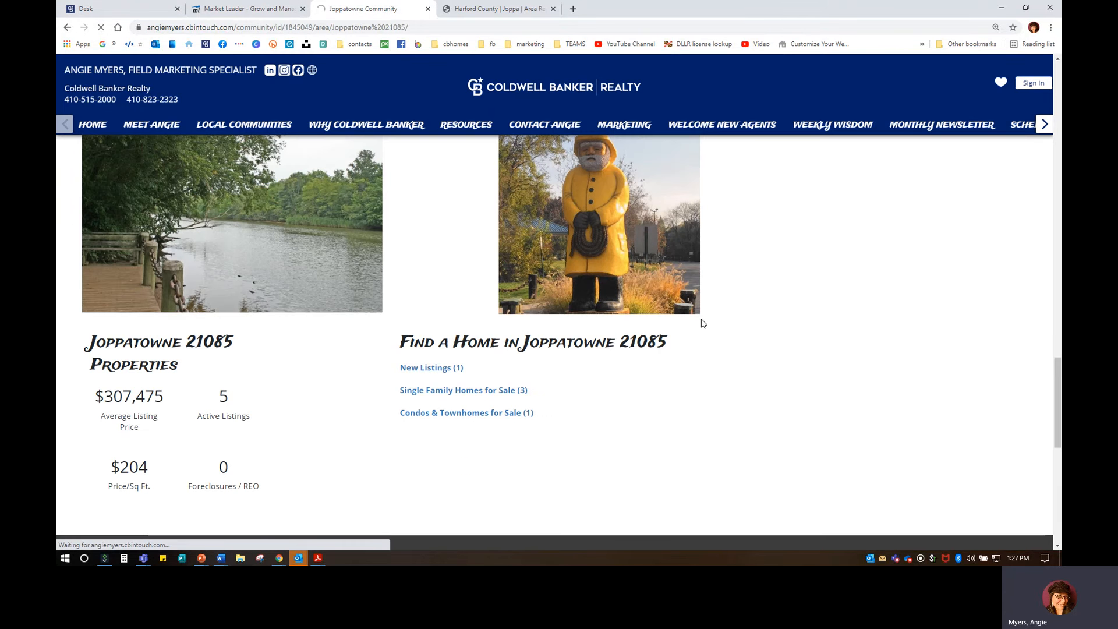
Examine the reloaded Joppatowne page and scan through the embedded Joppa Real Estate Area Report in its frame
scroll(338, 385, "up", 6)
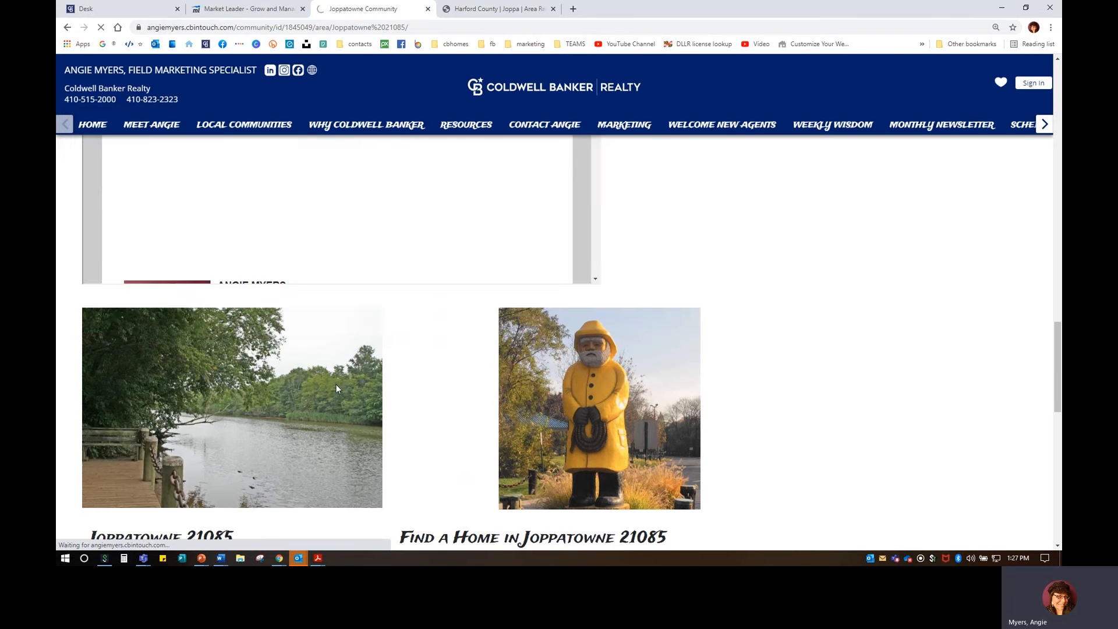
scroll(340, 386, "up", 10)
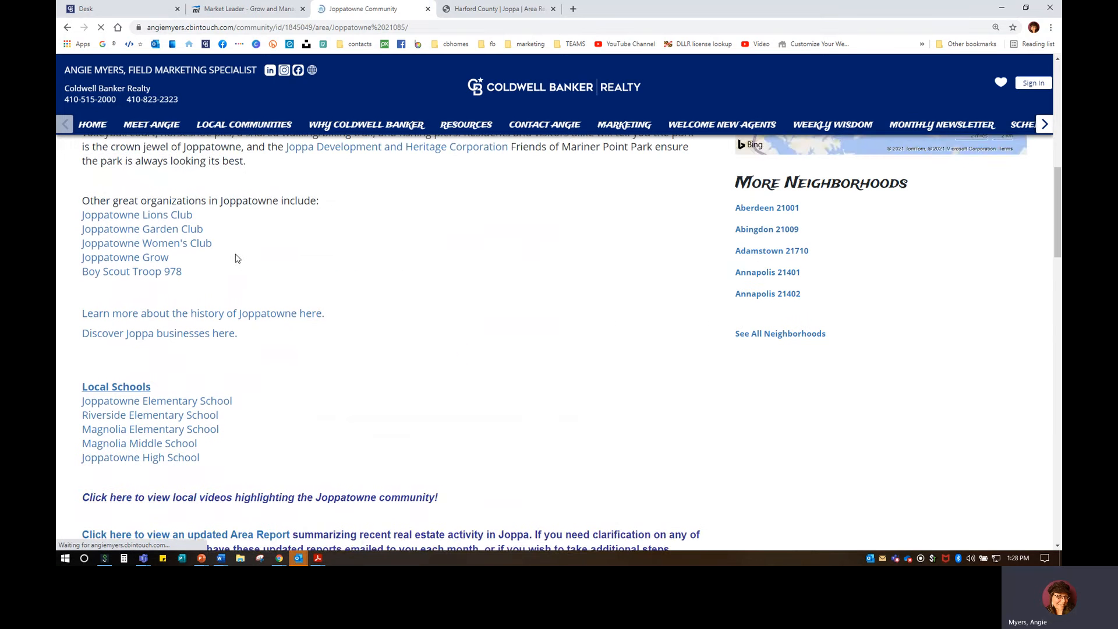
scroll(218, 247, "down", 11)
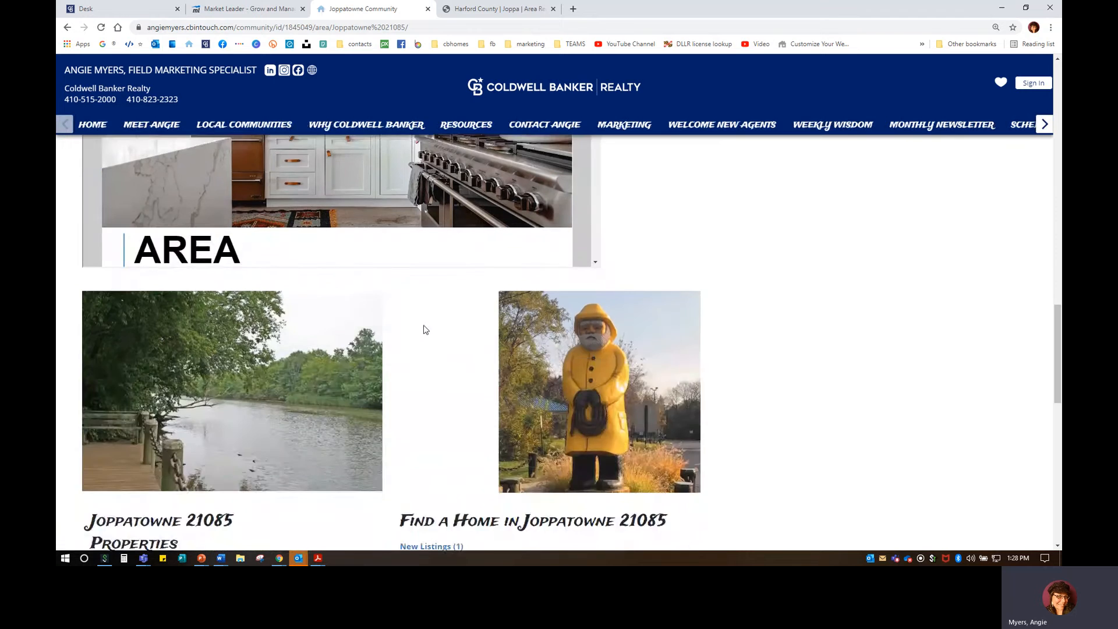
scroll(96, 197, "up", 2)
scroll(96, 196, "up", 2)
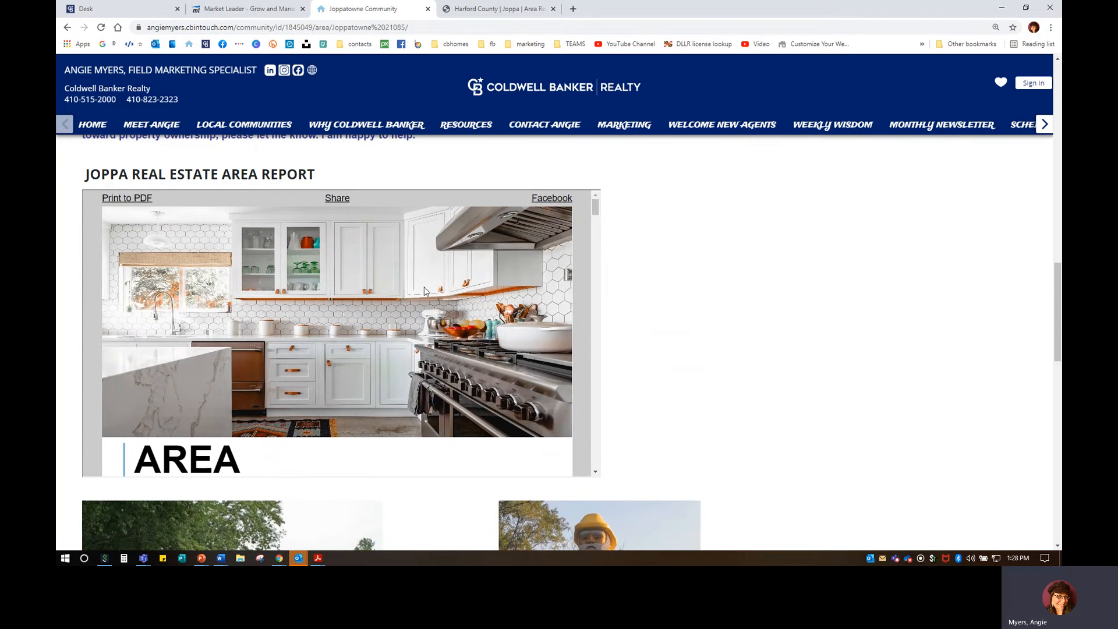
scroll(424, 294, "down", 6)
scroll(424, 296, "down", 10)
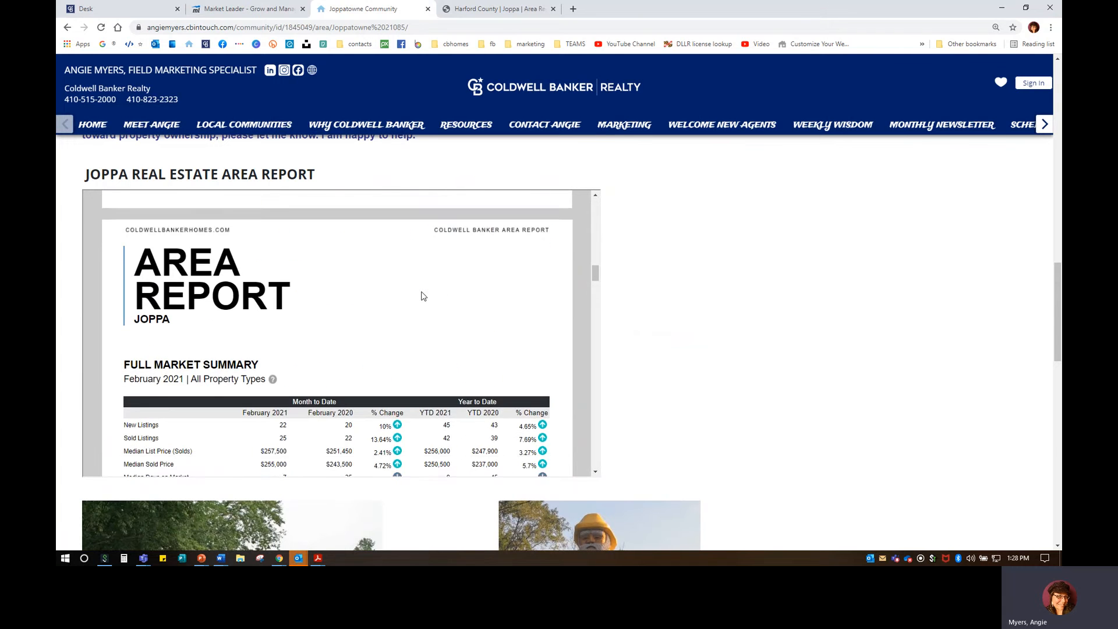
scroll(425, 297, "up", 15)
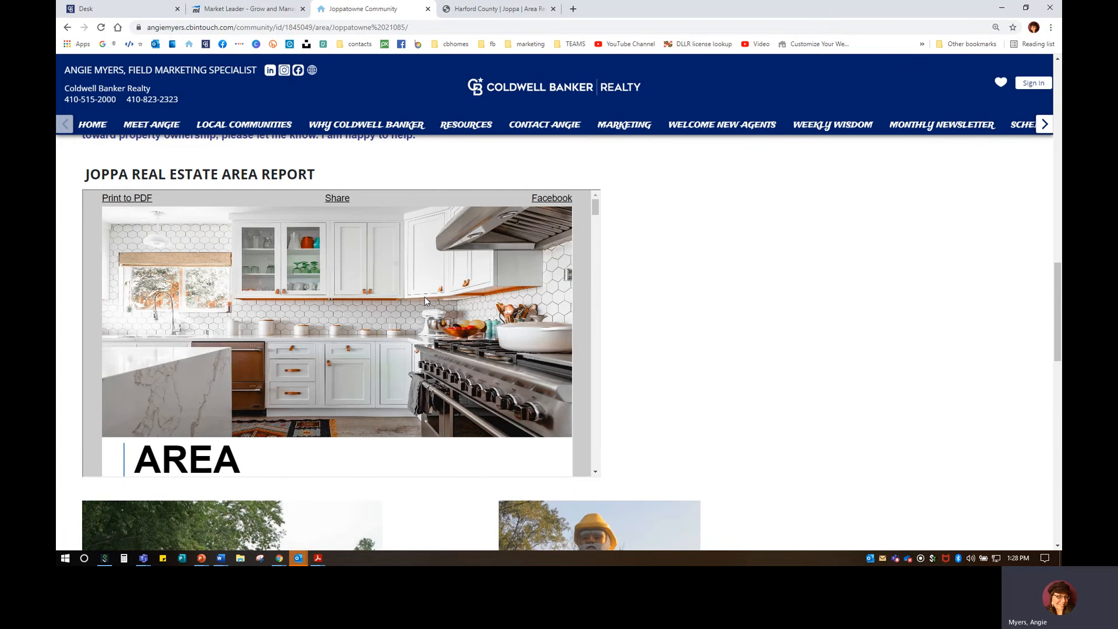
Reopen the Joppatowne 21085 community for editing from the list of areas covered
left_click(217, 15)
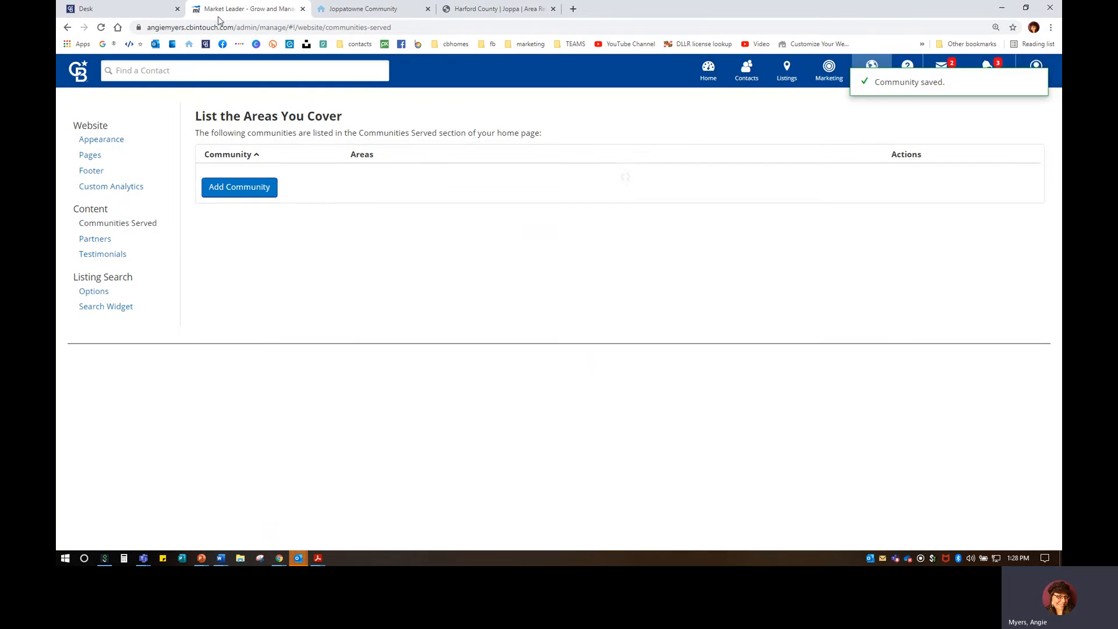
scroll(354, 437, "down", 2)
scroll(354, 437, "down", 7)
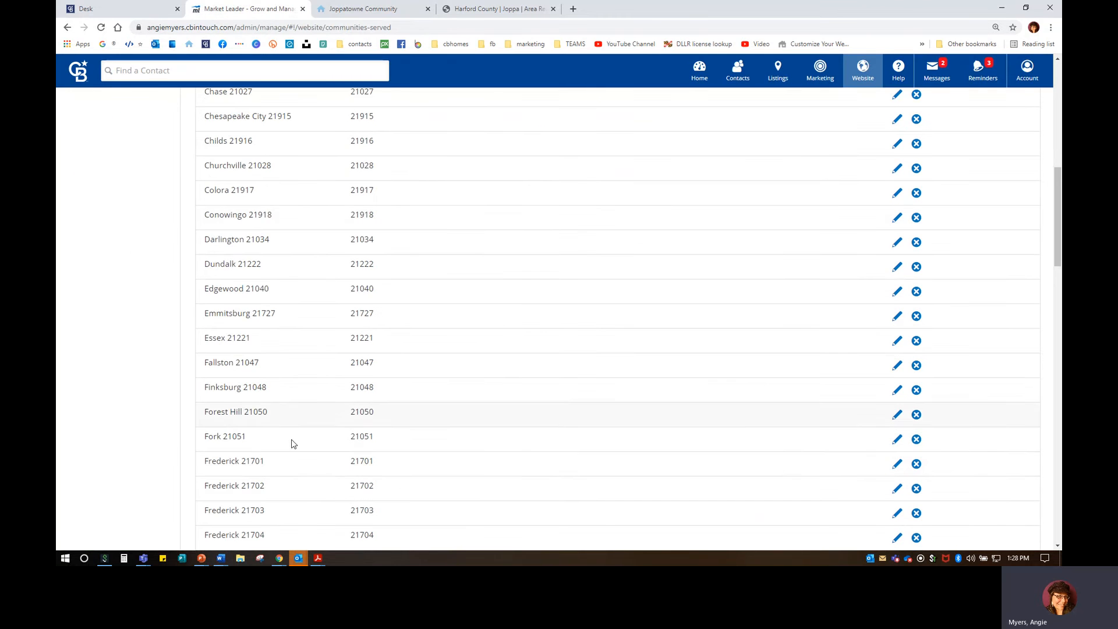
scroll(292, 445, "down", 4)
scroll(277, 410, "down", 2)
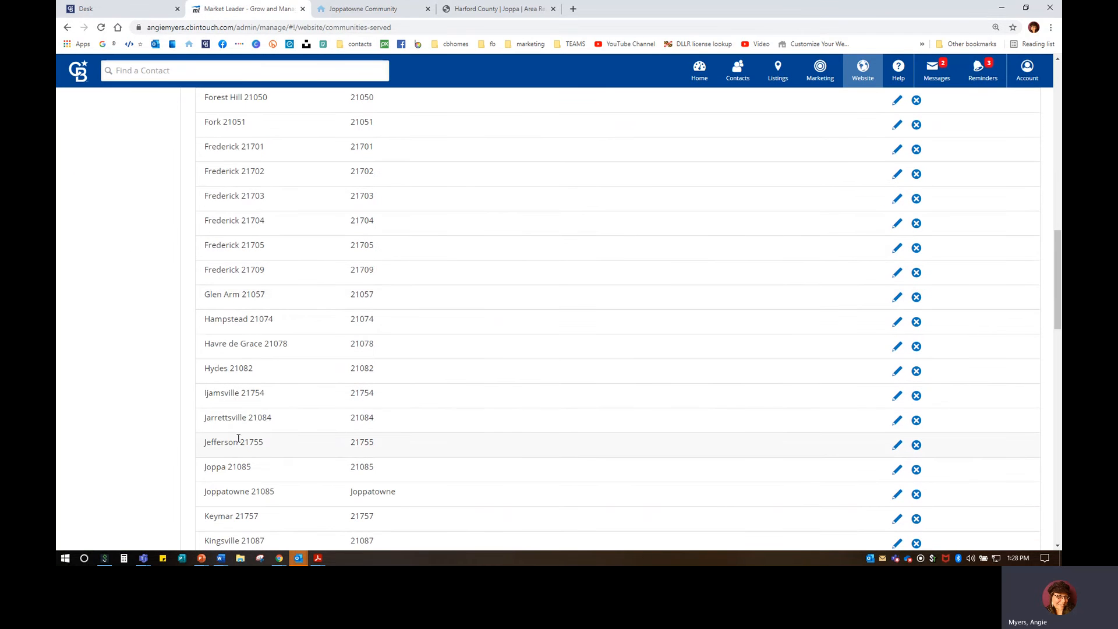
left_click(896, 493)
Increase the Joppa area report iframe's height in the Community Description's source code and save the community
scroll(509, 437, "down", 6)
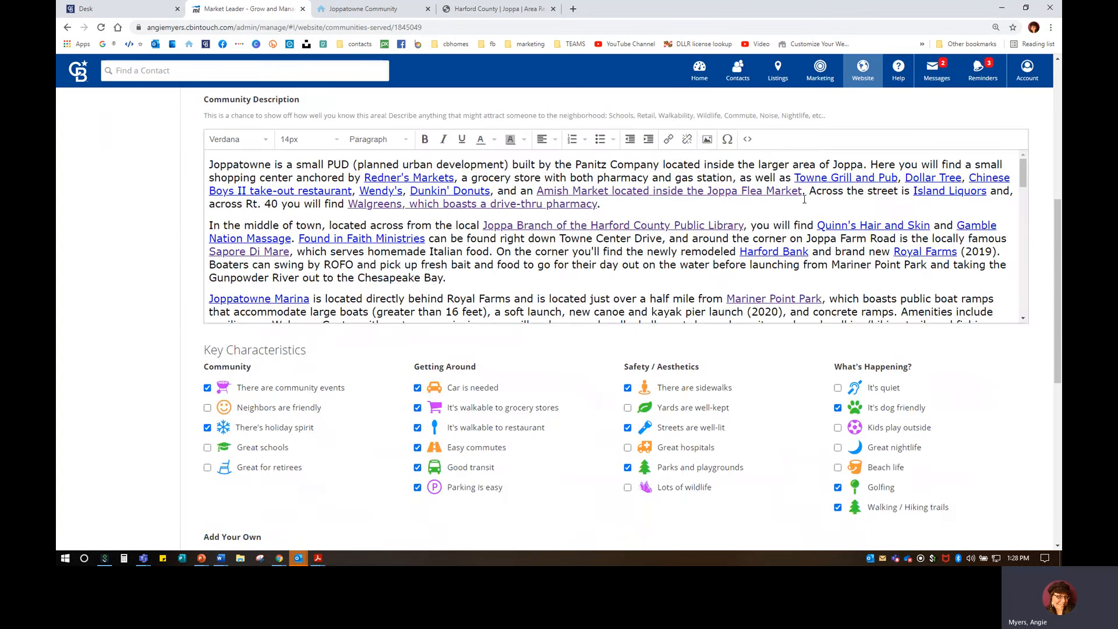
left_click(747, 138)
scroll(646, 428, "down", 12)
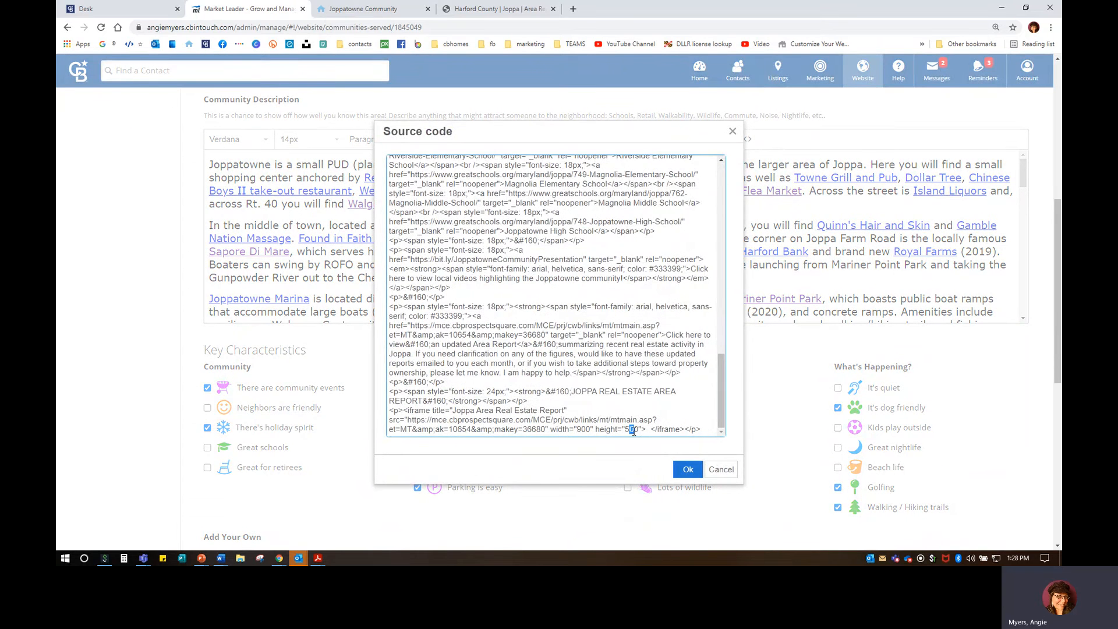
left_click(687, 470)
scroll(319, 484, "down", 8)
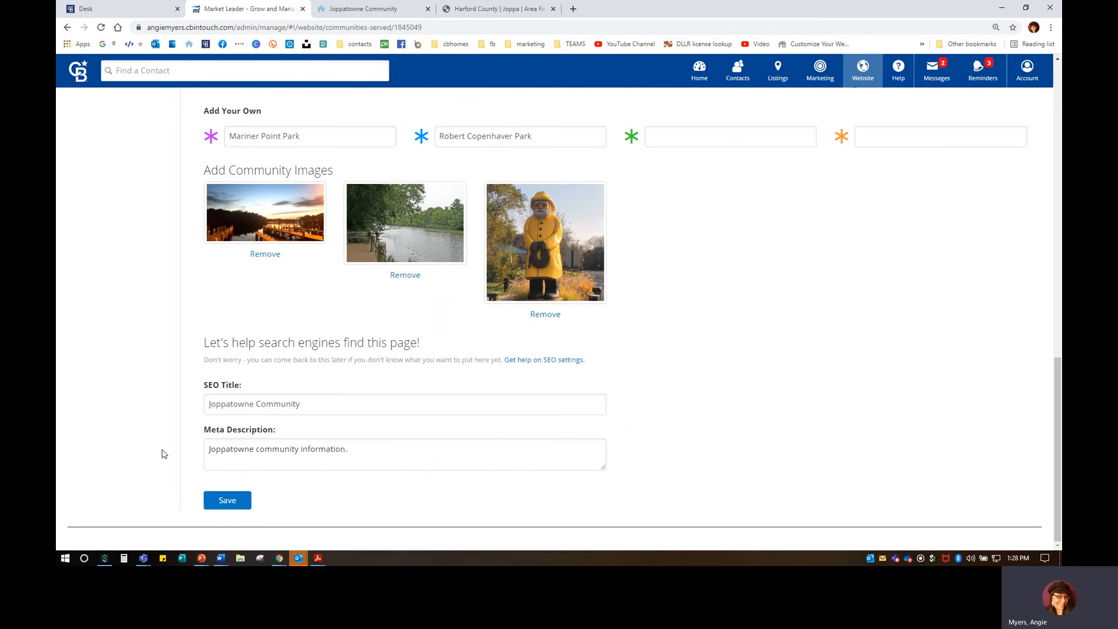
left_click(230, 500)
Reload the published Joppatowne page and check the resized area report and the neighborhood characteristics
left_click(364, 9)
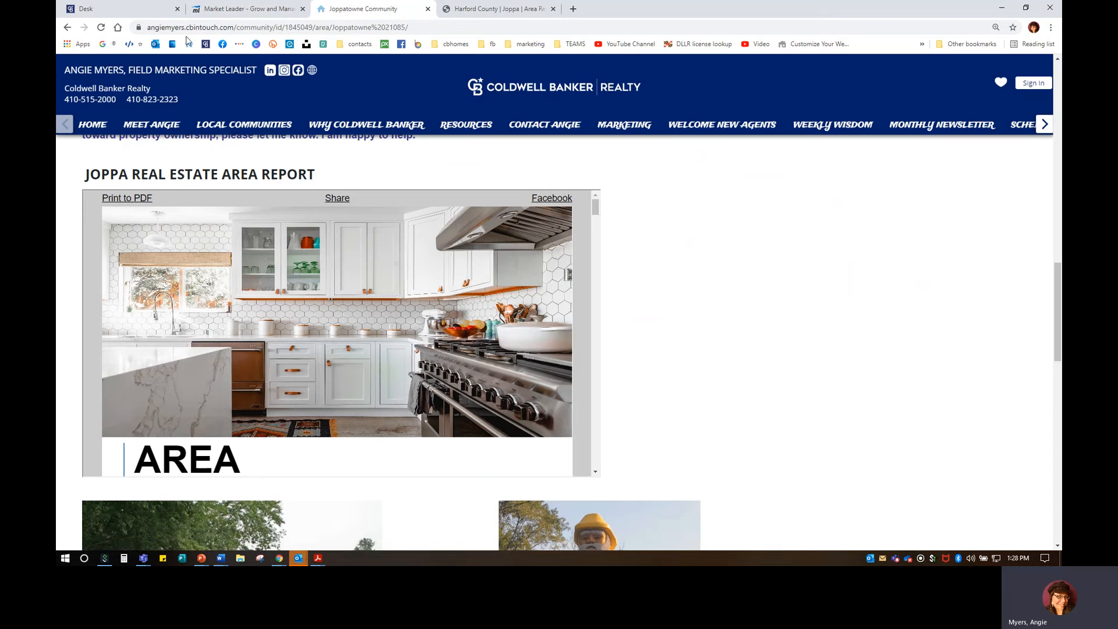
left_click(101, 28)
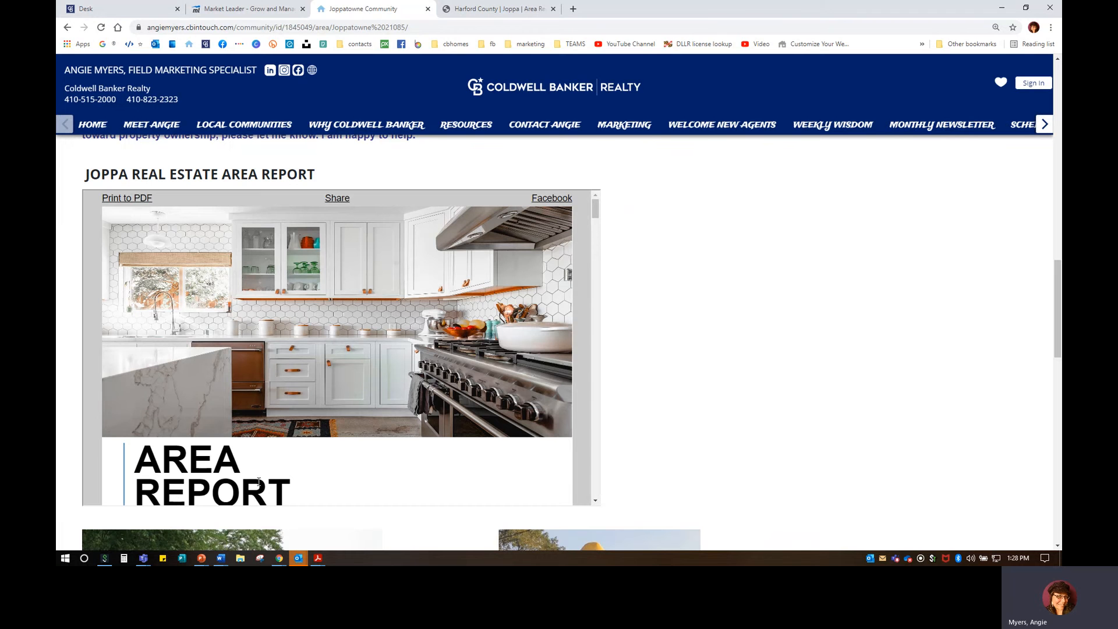
scroll(325, 452, "down", 8)
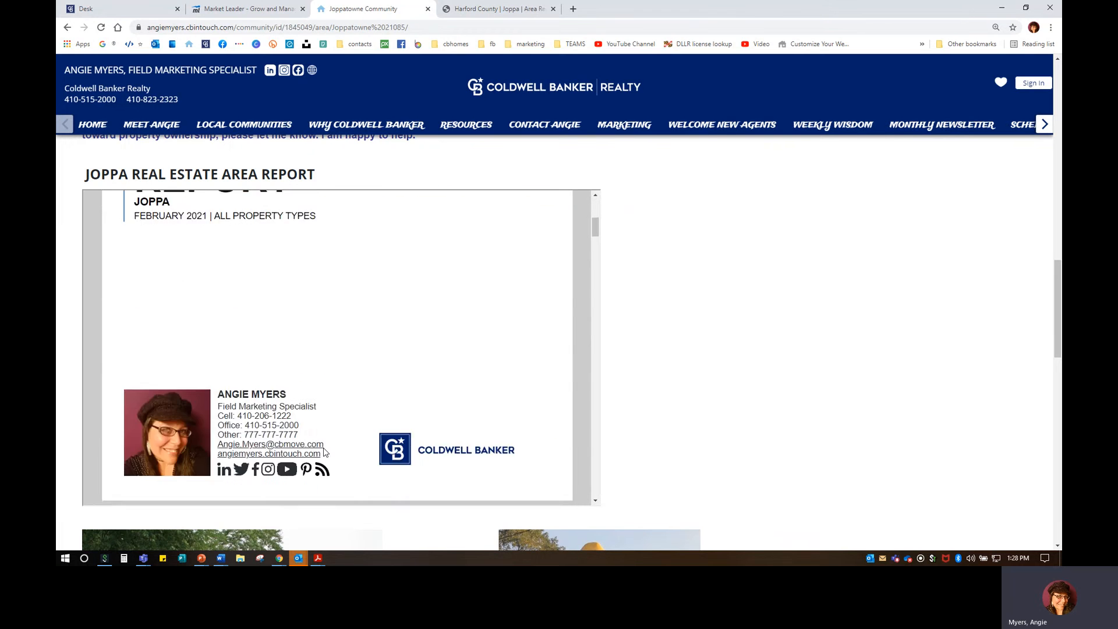
scroll(325, 452, "up", 5)
scroll(325, 452, "up", 4)
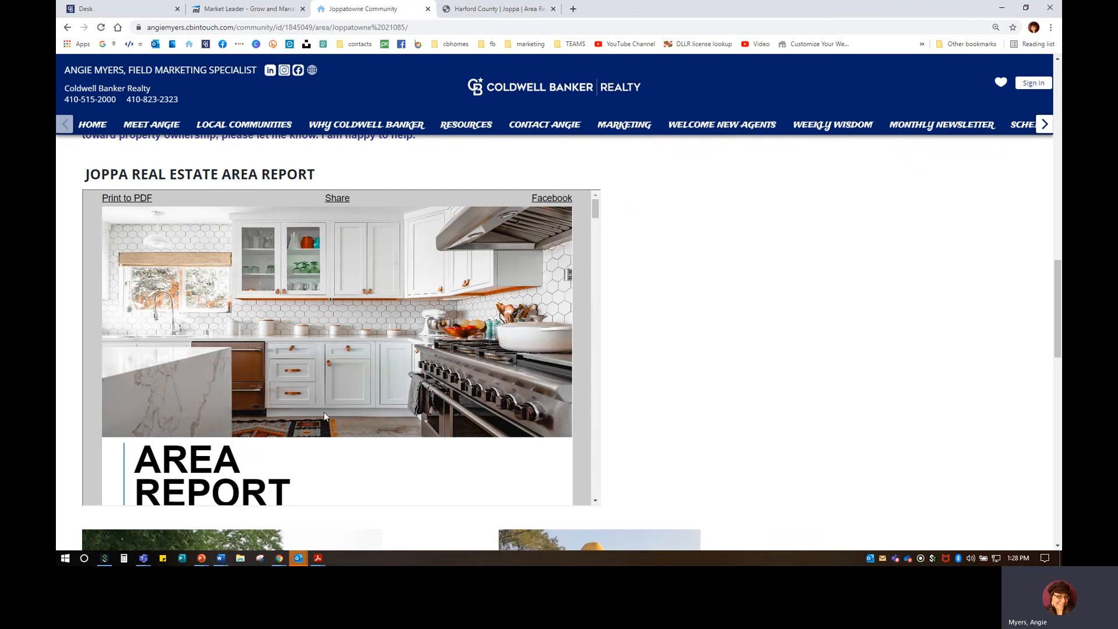
scroll(768, 327, "up", 15)
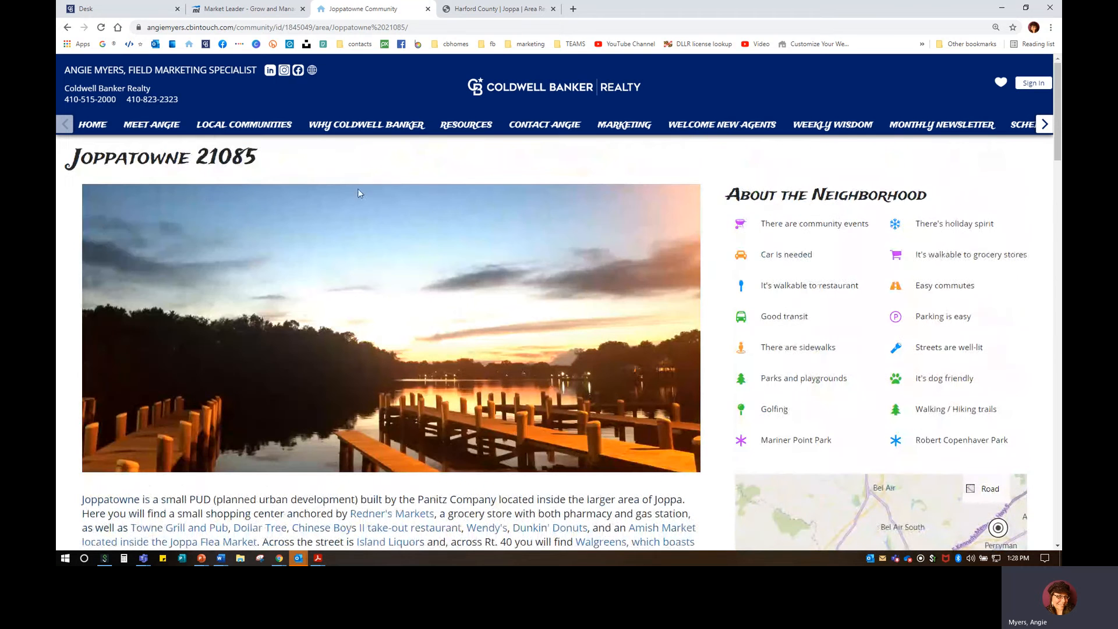
Open the site's Local Communities page and find its Communities Served list and map
left_click(240, 126)
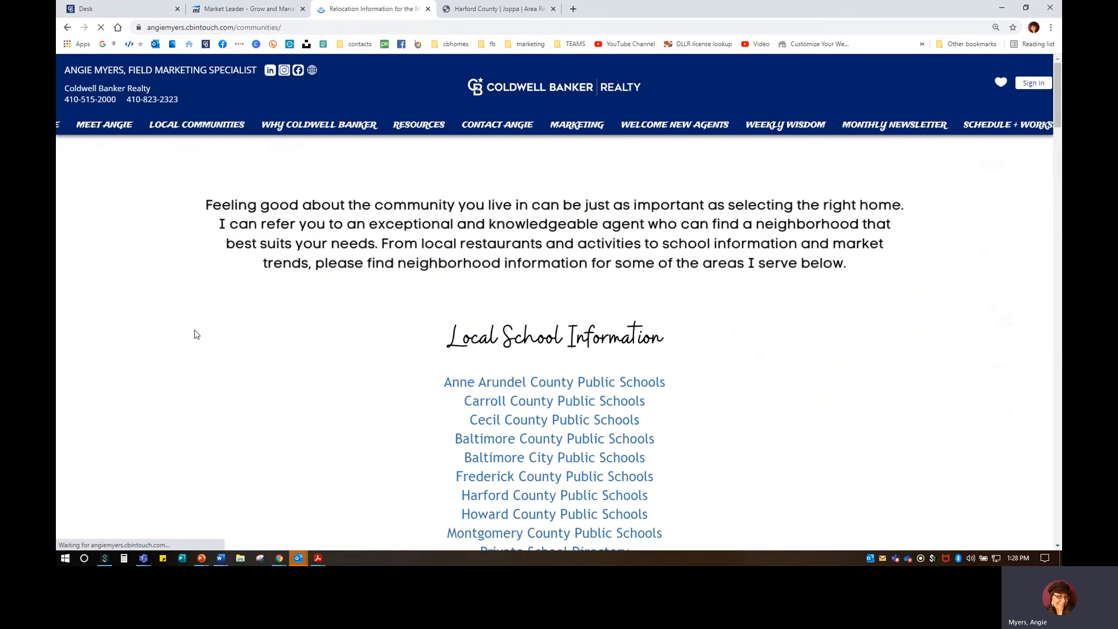
scroll(240, 354, "down", 10)
scroll(294, 352, "down", 5)
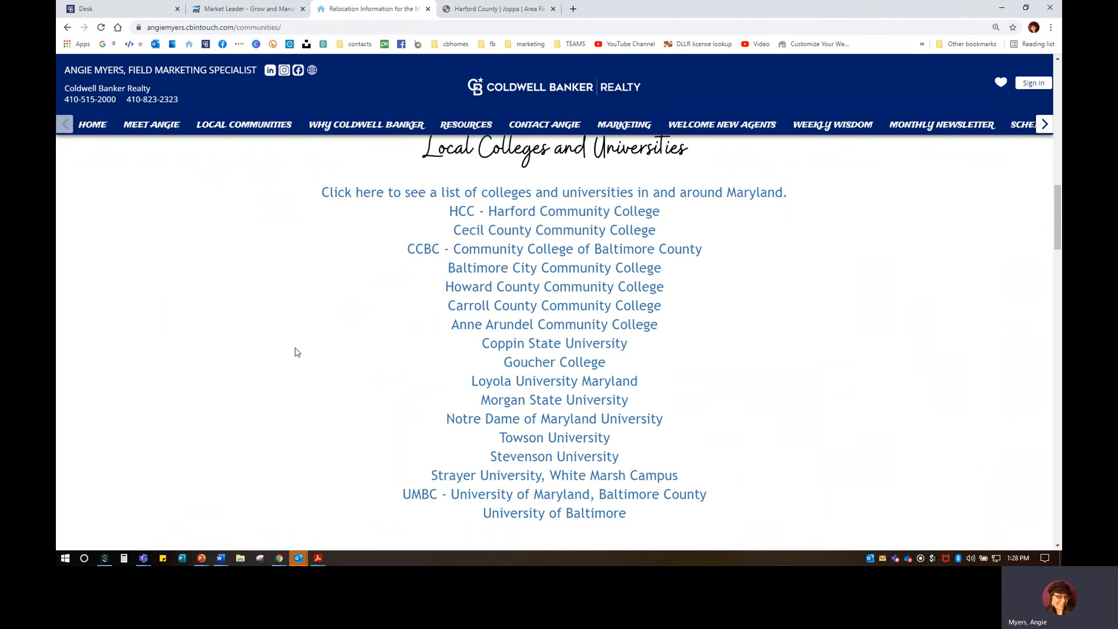
scroll(295, 352, "down", 10)
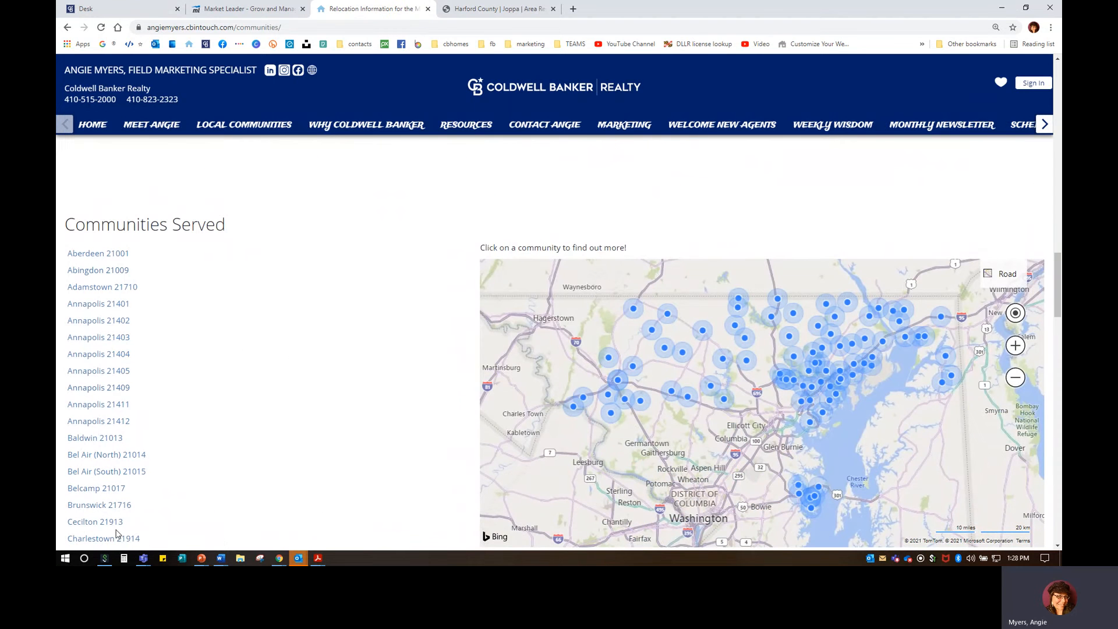
Open the site's home page and look over its Local Communities section at 90% zoom
left_click(105, 133)
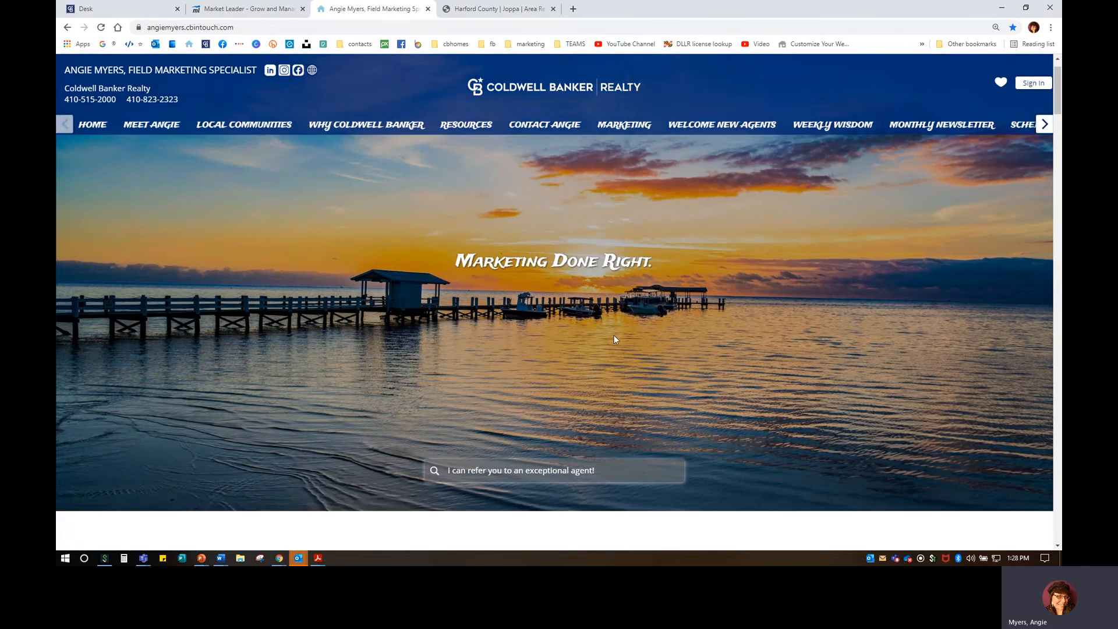
scroll(614, 337, "down", 8)
scroll(616, 339, "down", 15)
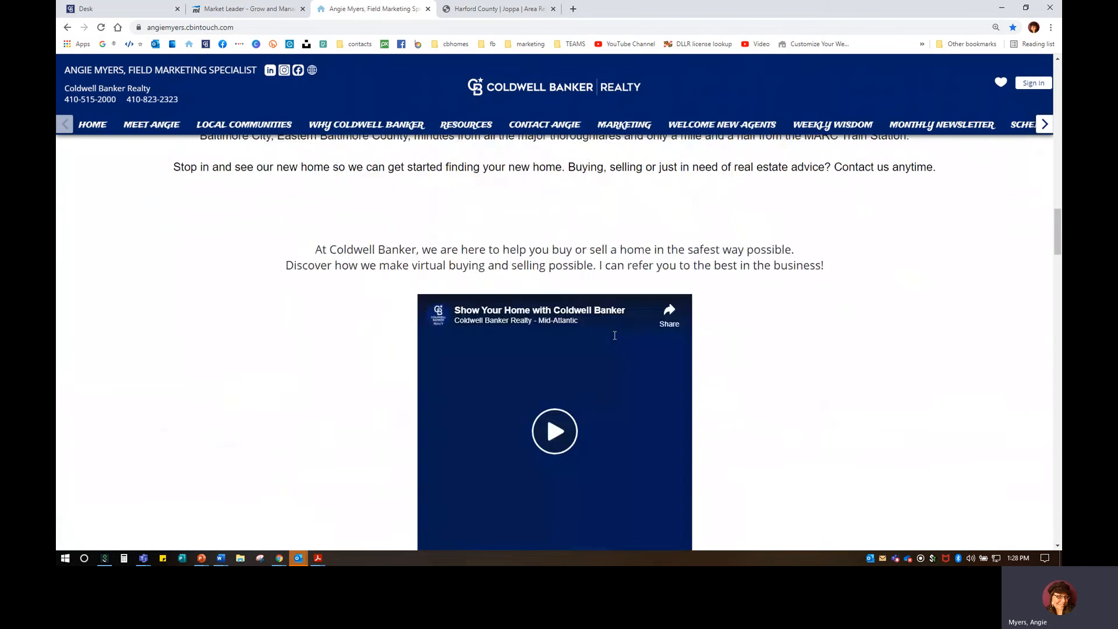
scroll(614, 335, "down", 9)
scroll(428, 279, "up", 2)
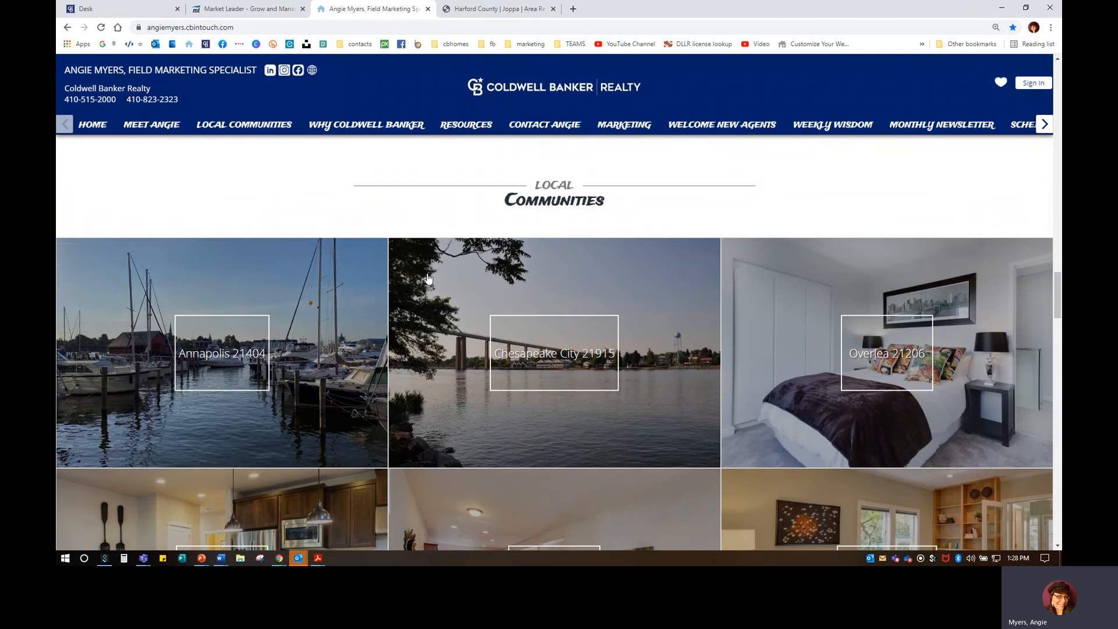
key("ctrl+minus")
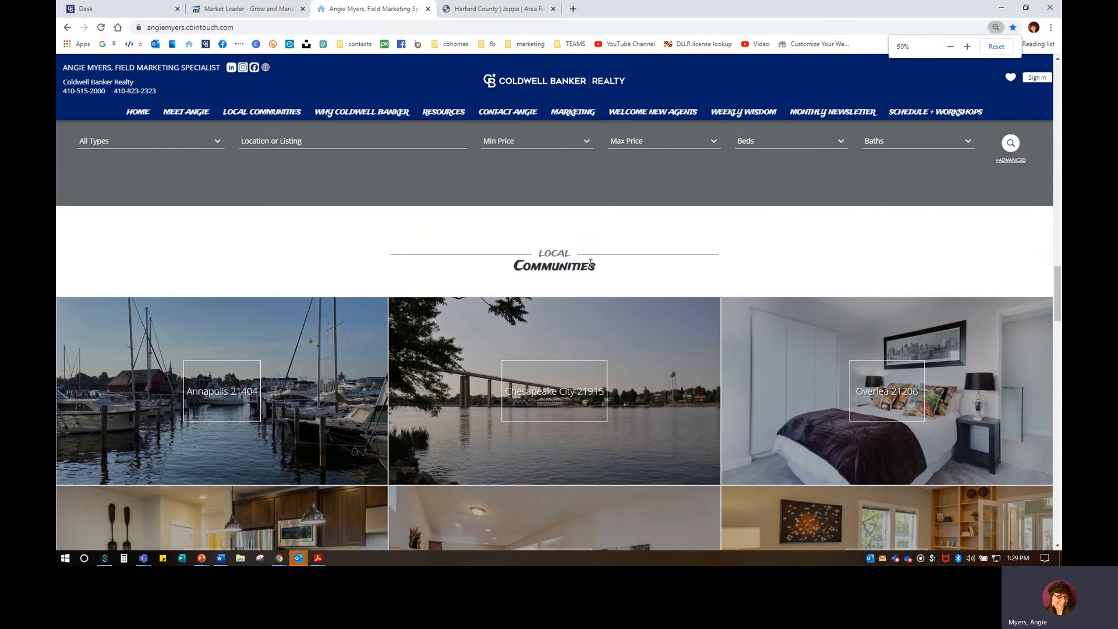
Reload the site's home page several times and compare the community tiles featured in its Local Communities section
scroll(591, 269, "down", 1)
scroll(587, 279, "down", 4)
scroll(555, 285, "up", 1)
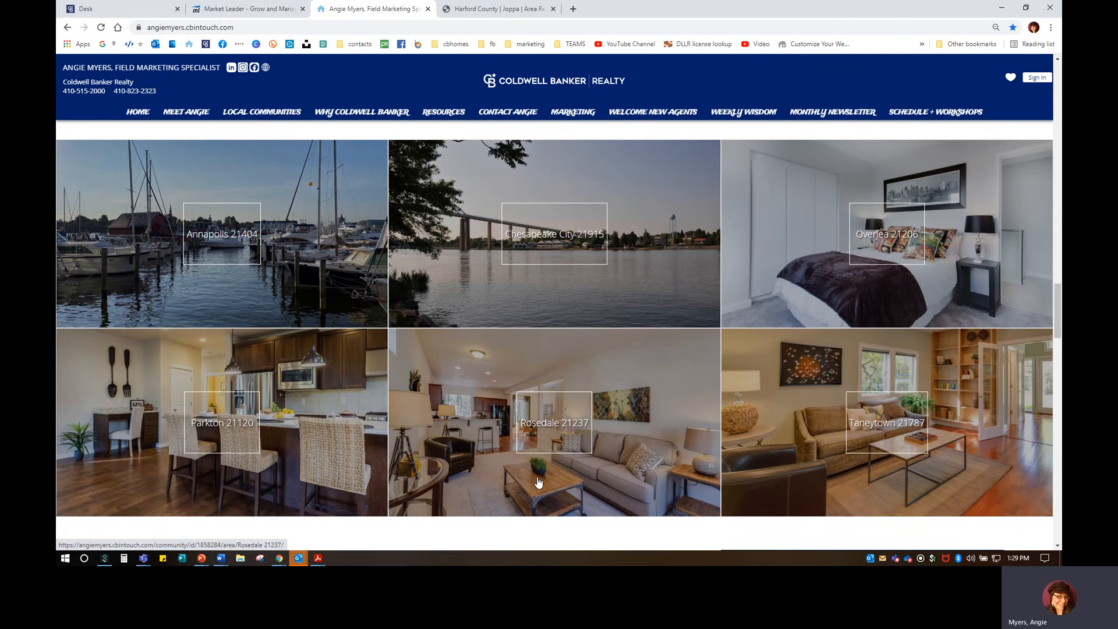
left_click(251, 8)
left_click(100, 28)
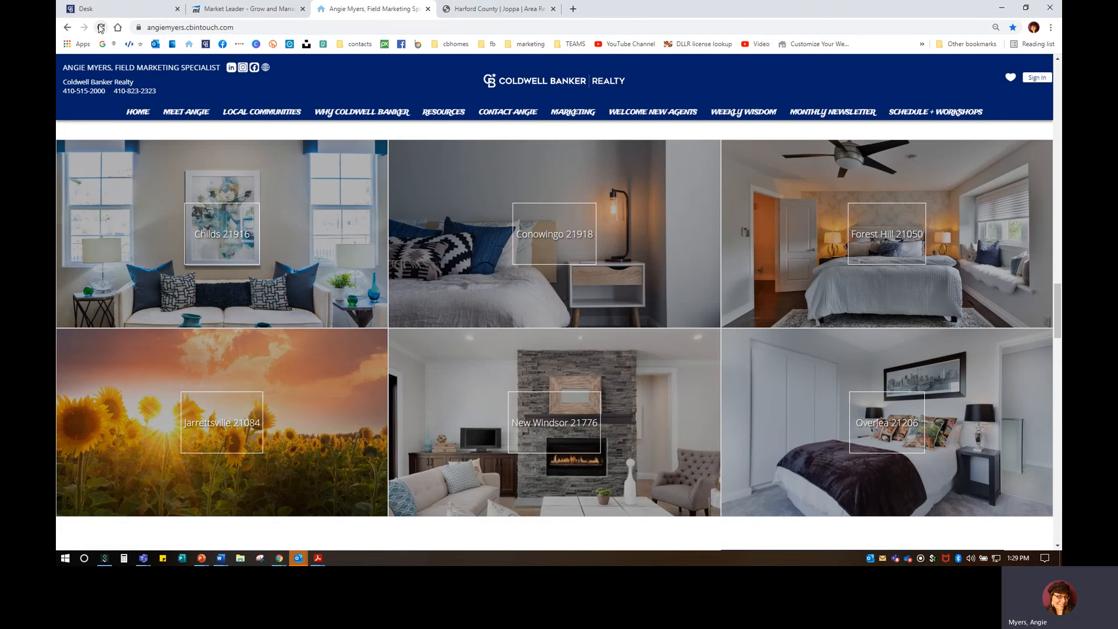
left_click(101, 27)
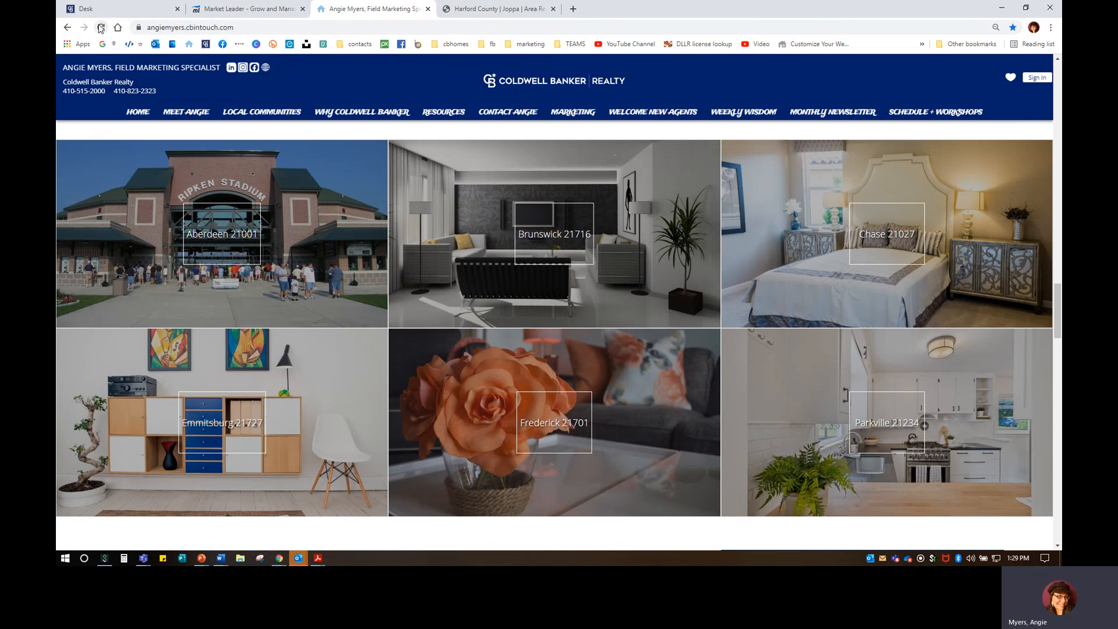
left_click(101, 27)
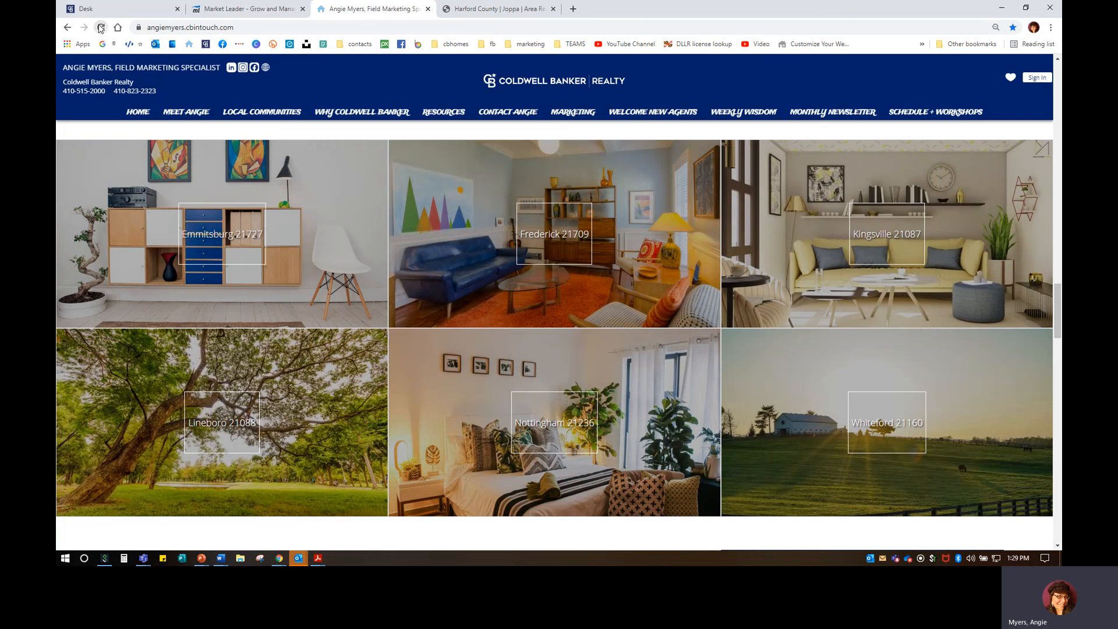
left_click(101, 27)
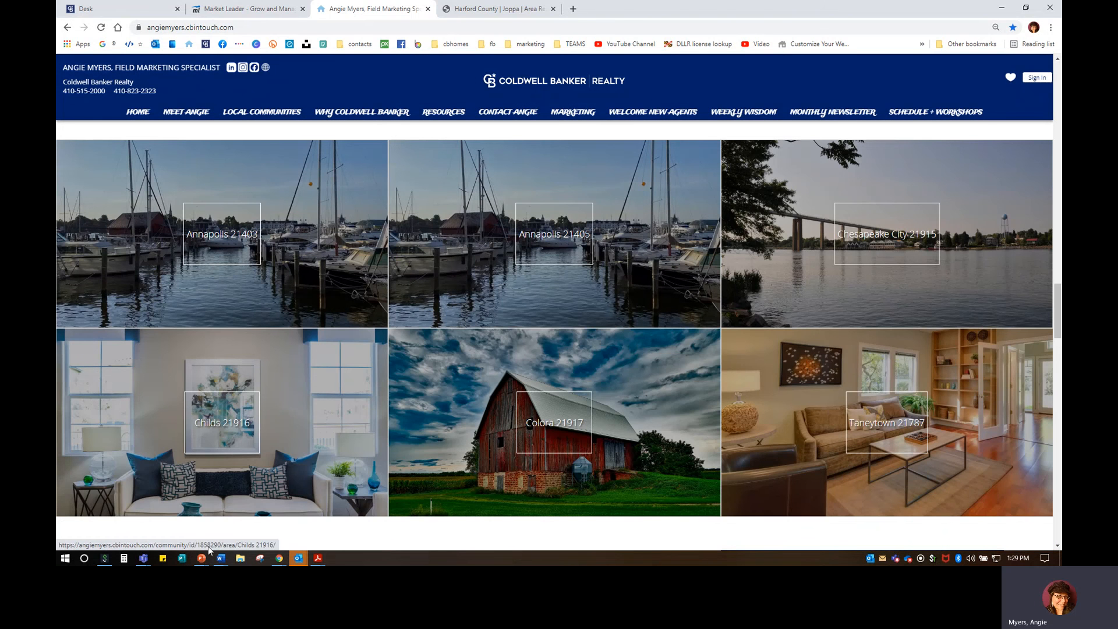
Switch to the InTouch In Pieces - Communities Served meeting in Microsoft Teams and stop sharing the screen
left_click(142, 562)
left_click(220, 492)
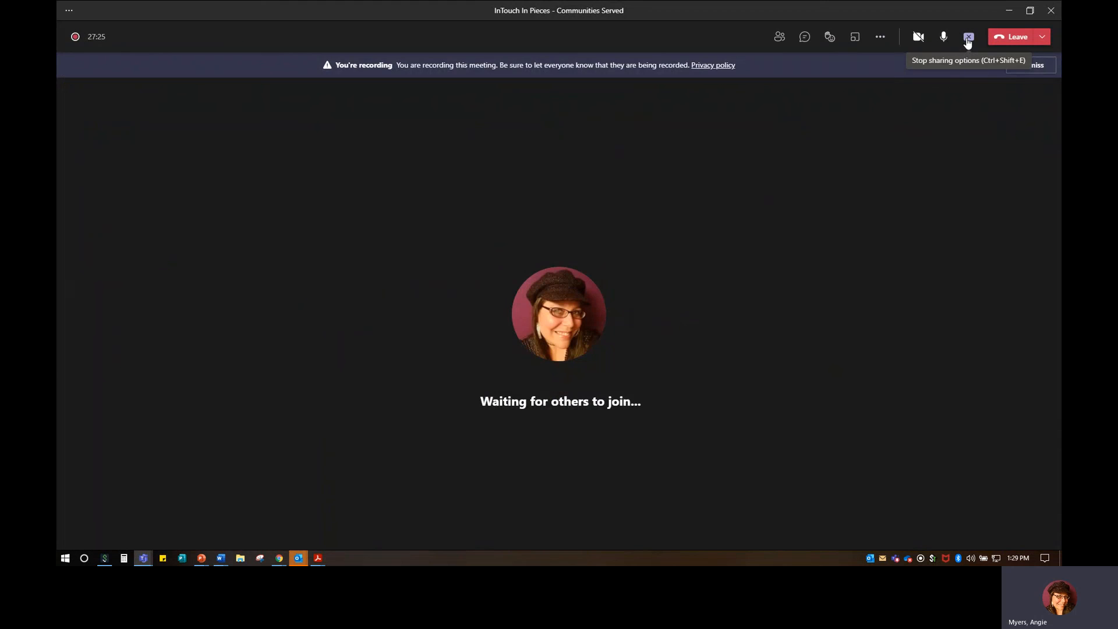
left_click(967, 38)
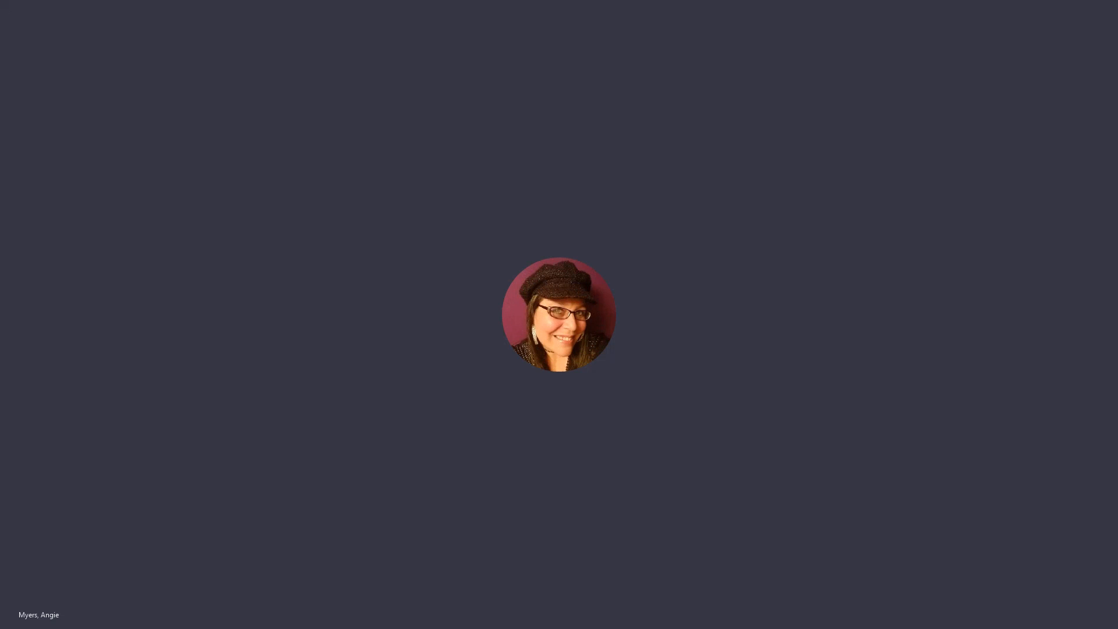